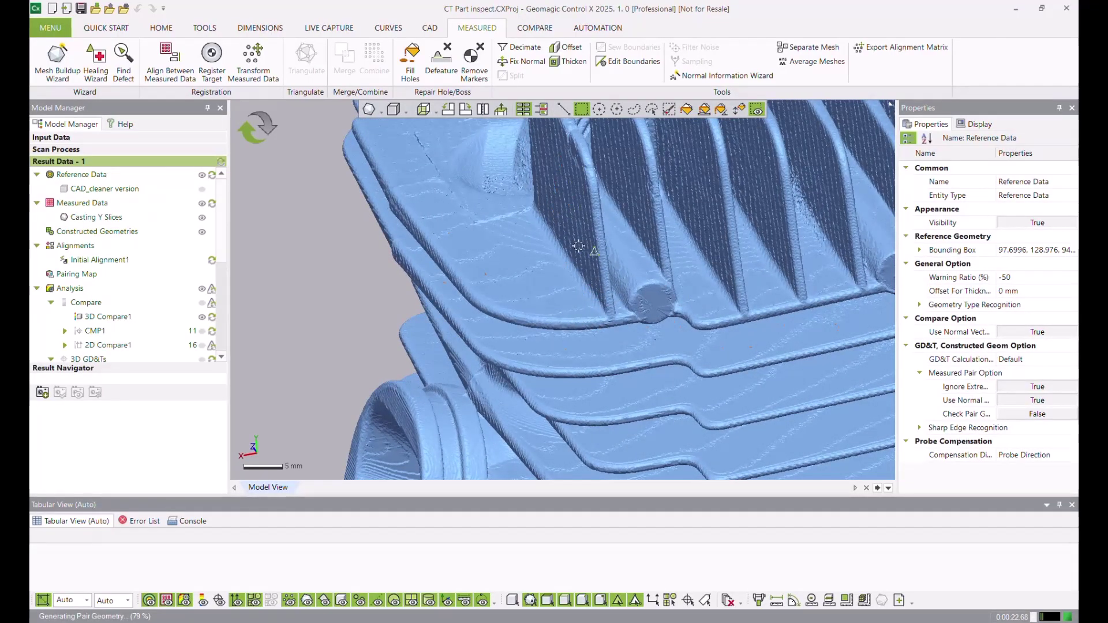
Step: Examine the scanned casting's cooling fins, round bosses and side port from several angles
right_click_drag(577, 246, 550, 297)
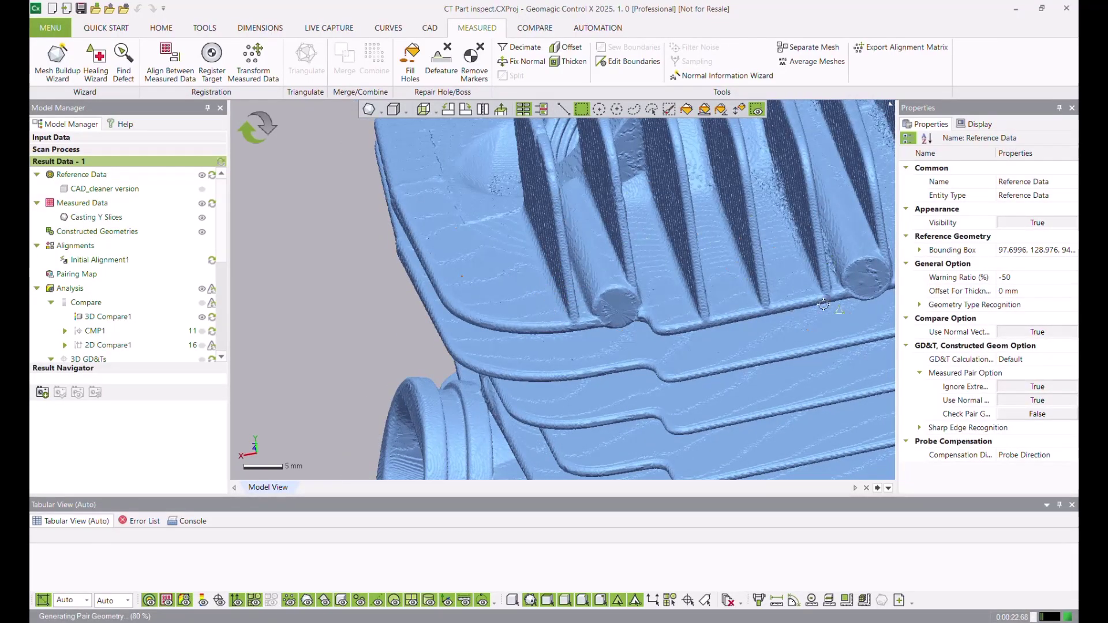
right_click_drag(438, 346, 668, 341)
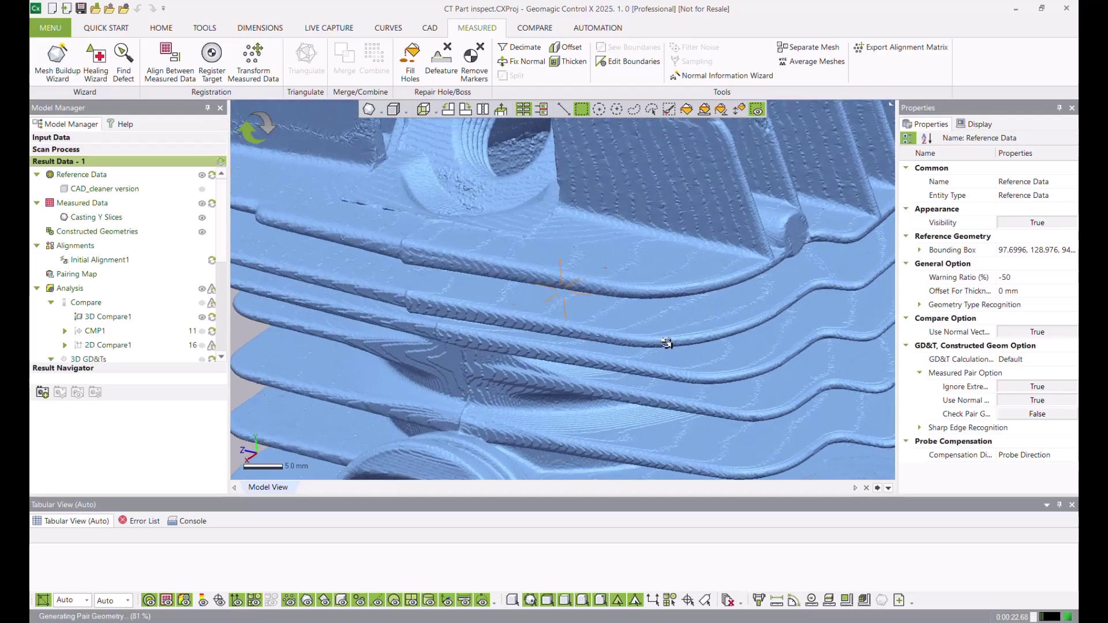
scroll(616, 305, "down", 3)
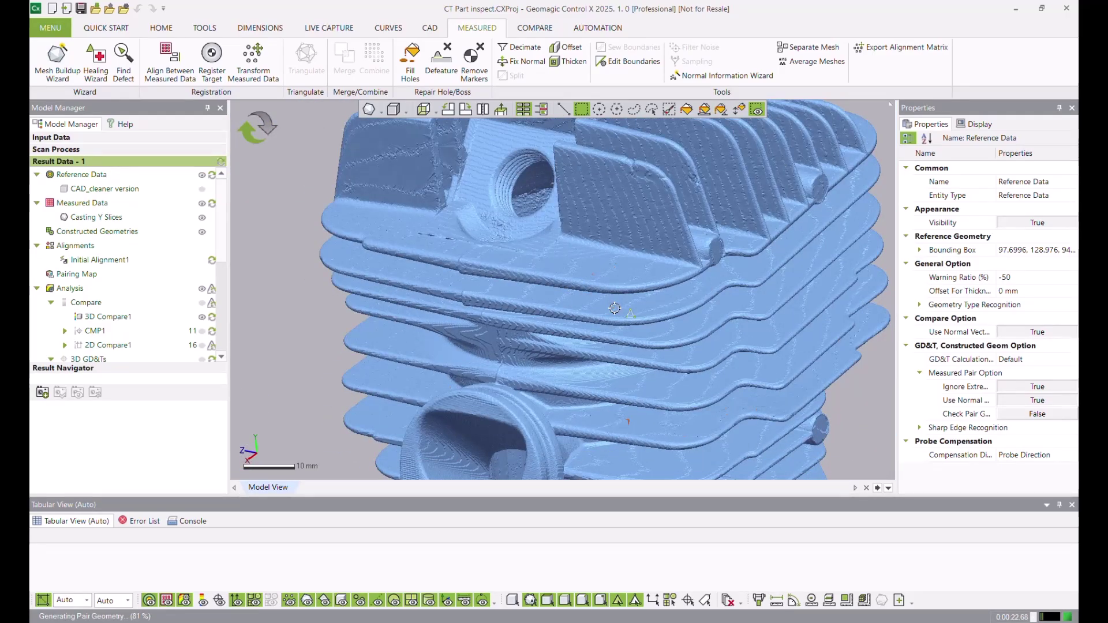
right_click_drag(615, 308, 647, 341)
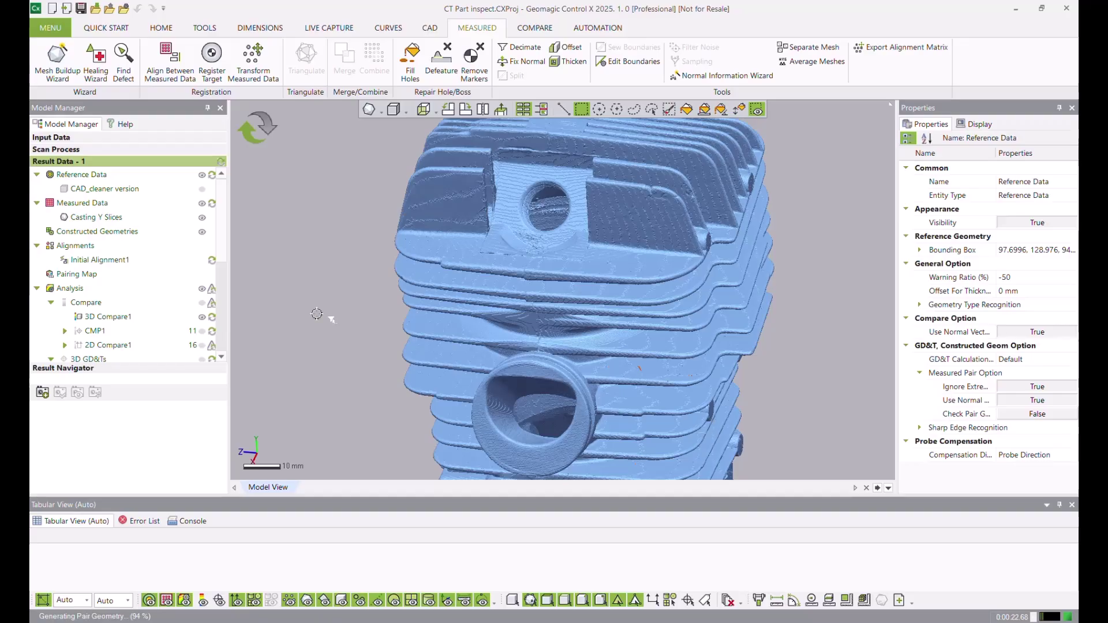
scroll(352, 291, "down", 3)
right_click_drag(557, 327, 347, 220)
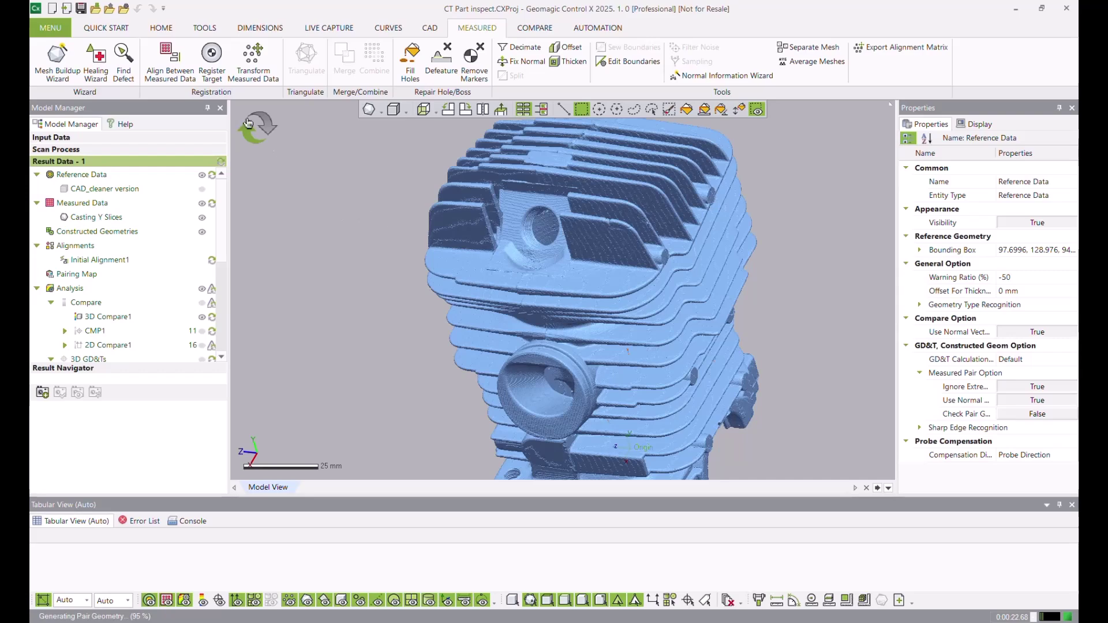
left_click(145, 27)
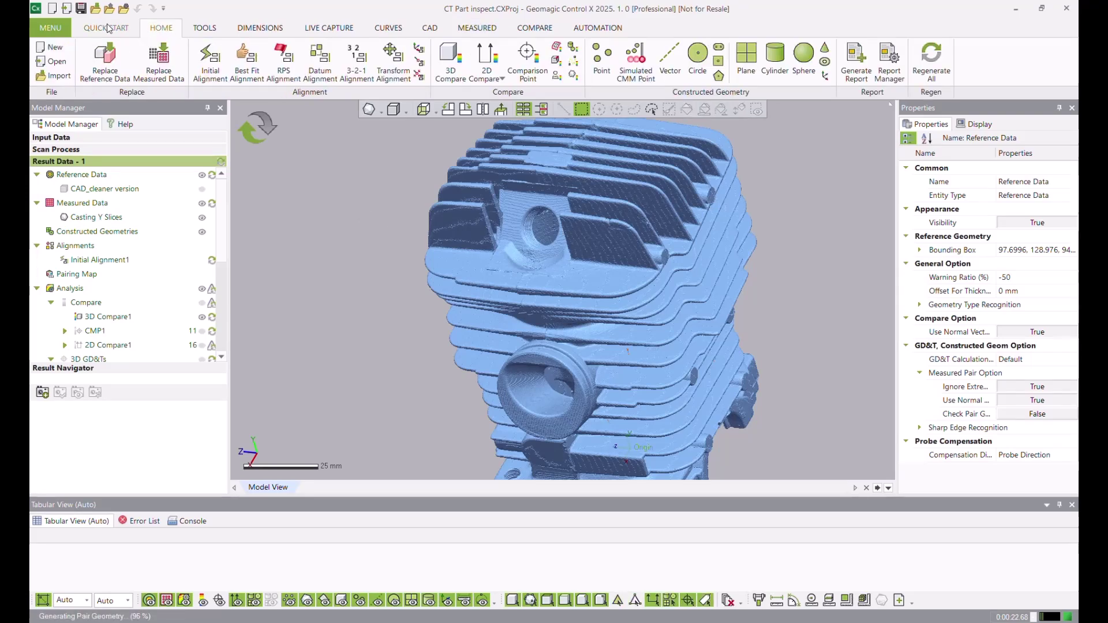
left_click(120, 29)
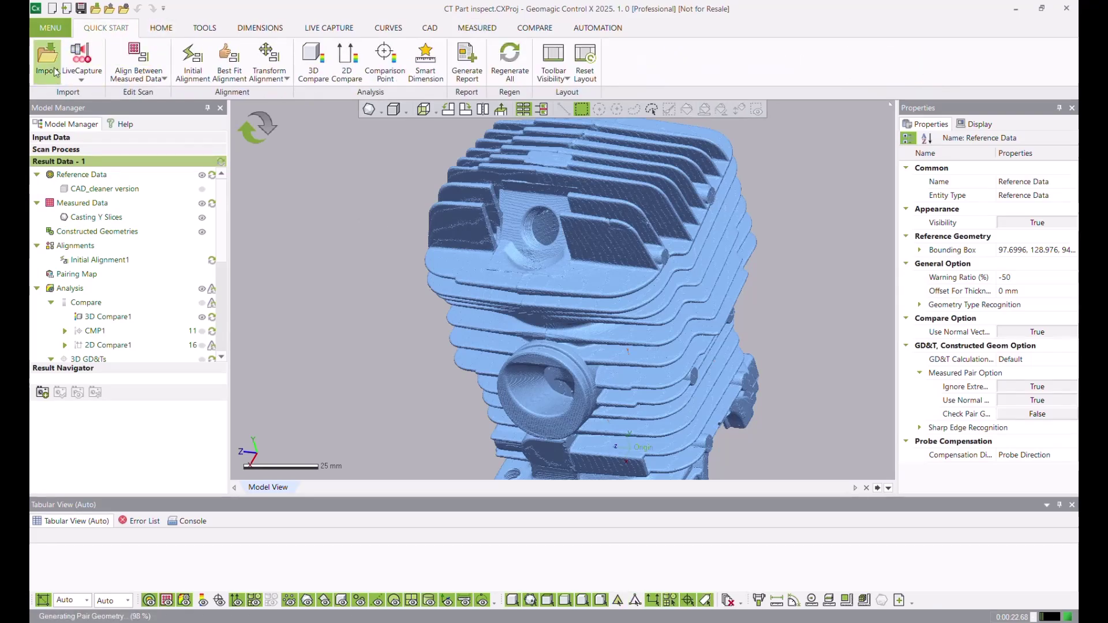
right_click_drag(412, 289, 522, 246)
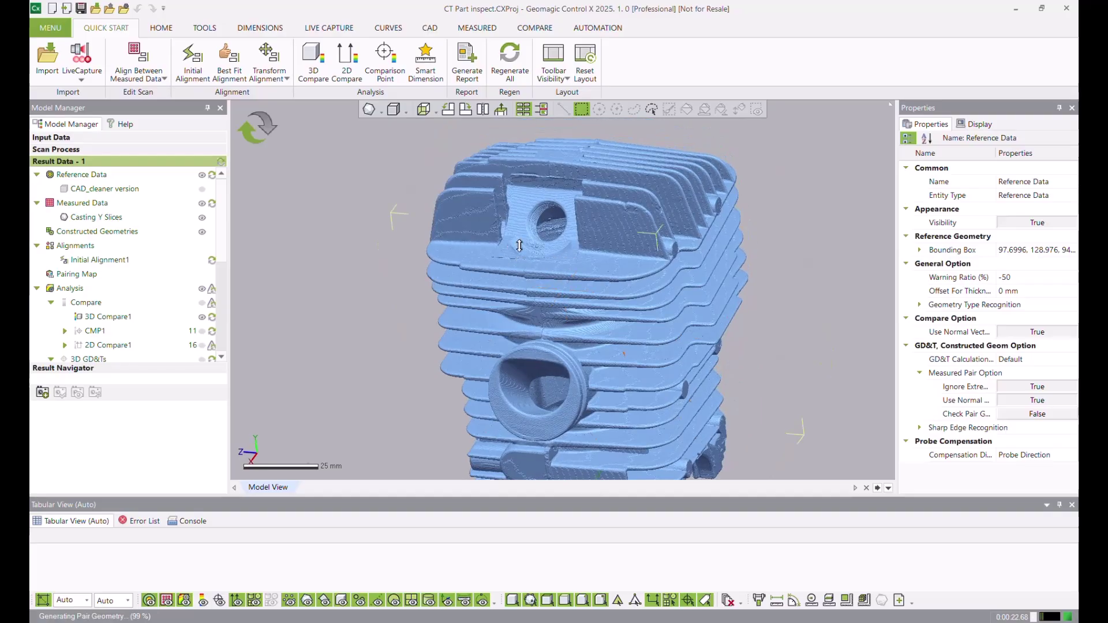
scroll(568, 265, "down", 2)
scroll(567, 265, "down", 1)
right_click_drag(584, 288, 603, 375)
scroll(577, 288, "up", 3)
scroll(634, 344, "up", 5)
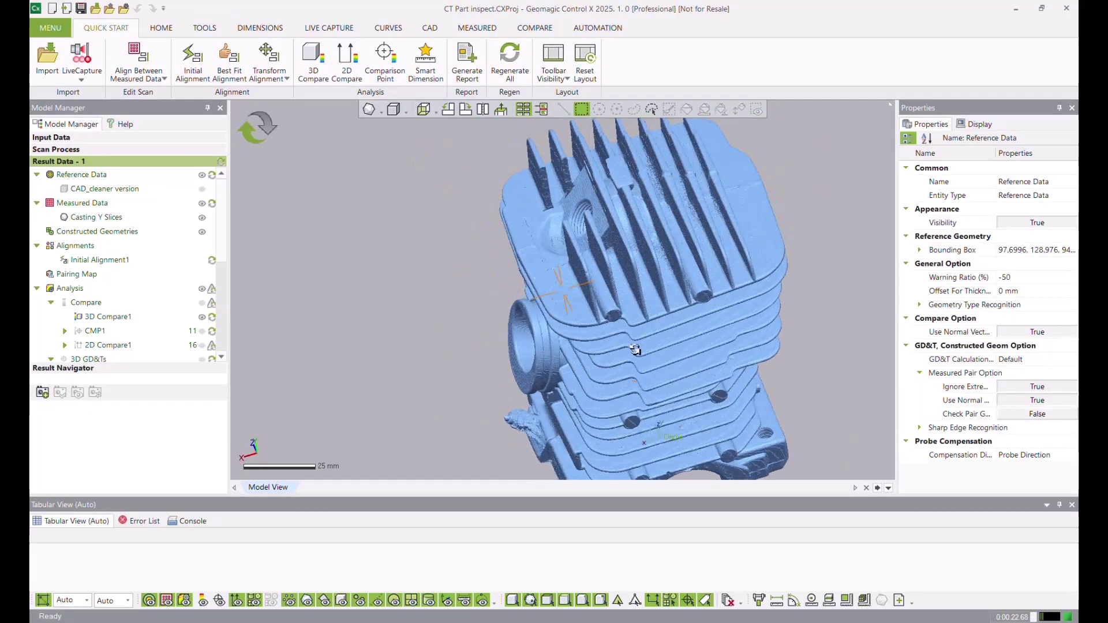
right_click_drag(607, 293, 635, 288)
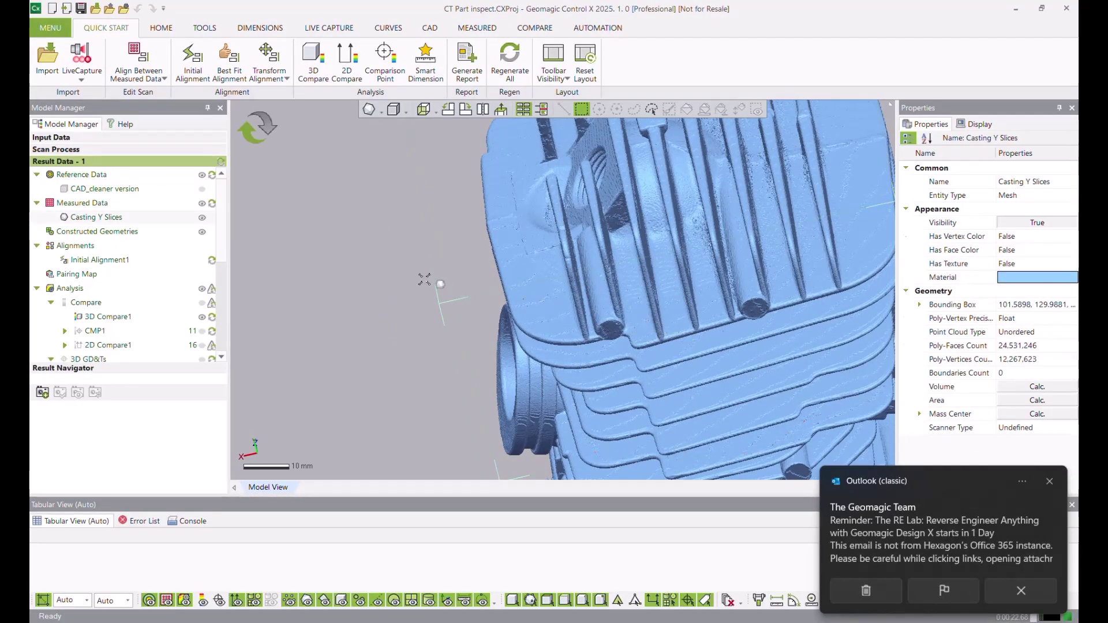
left_click(1049, 480)
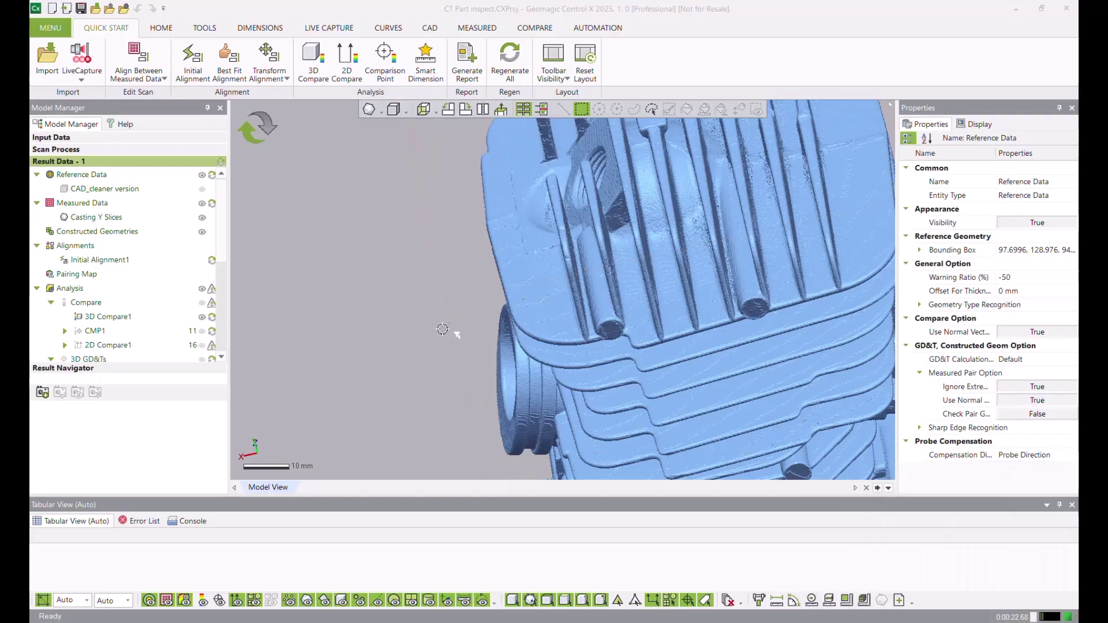
Step: Examine the casting mesh's upper threaded hole close up, its internal bore from below, and its exterior around the side port
right_click_drag(448, 324, 538, 274)
scroll(574, 235, "down", 3)
scroll(649, 347, "up", 5)
scroll(569, 265, "up", 3)
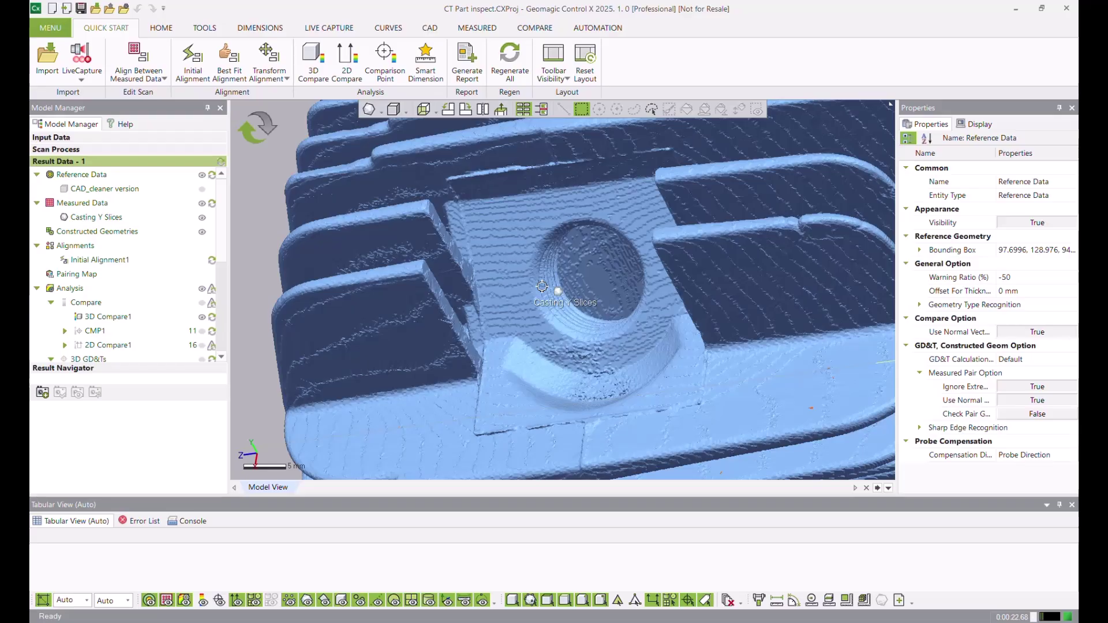
right_click_drag(541, 287, 594, 285)
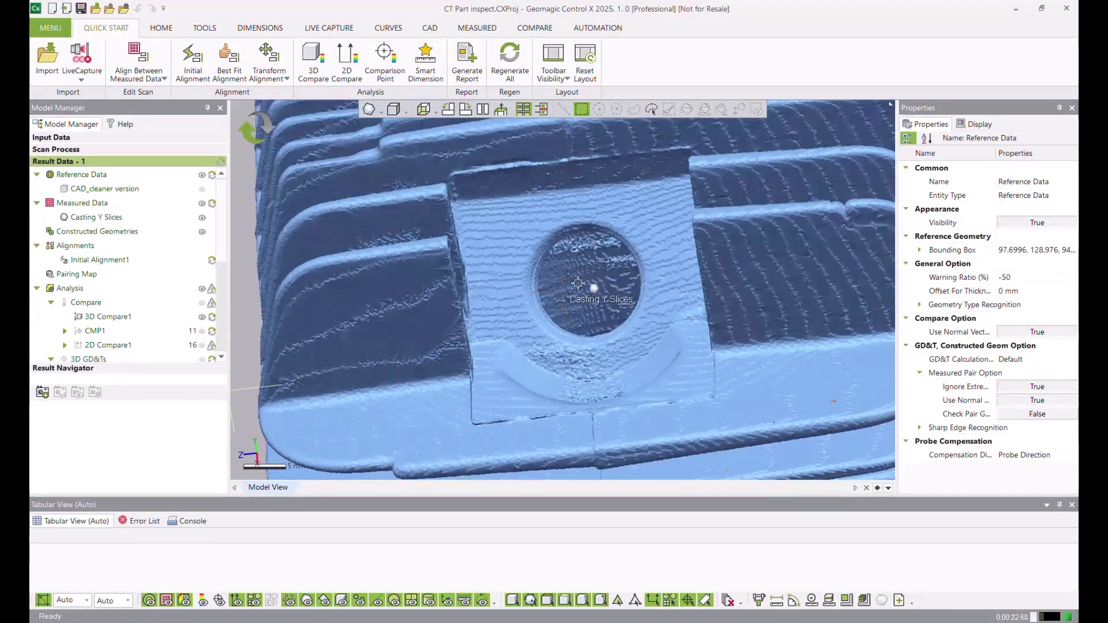
left_click(595, 275)
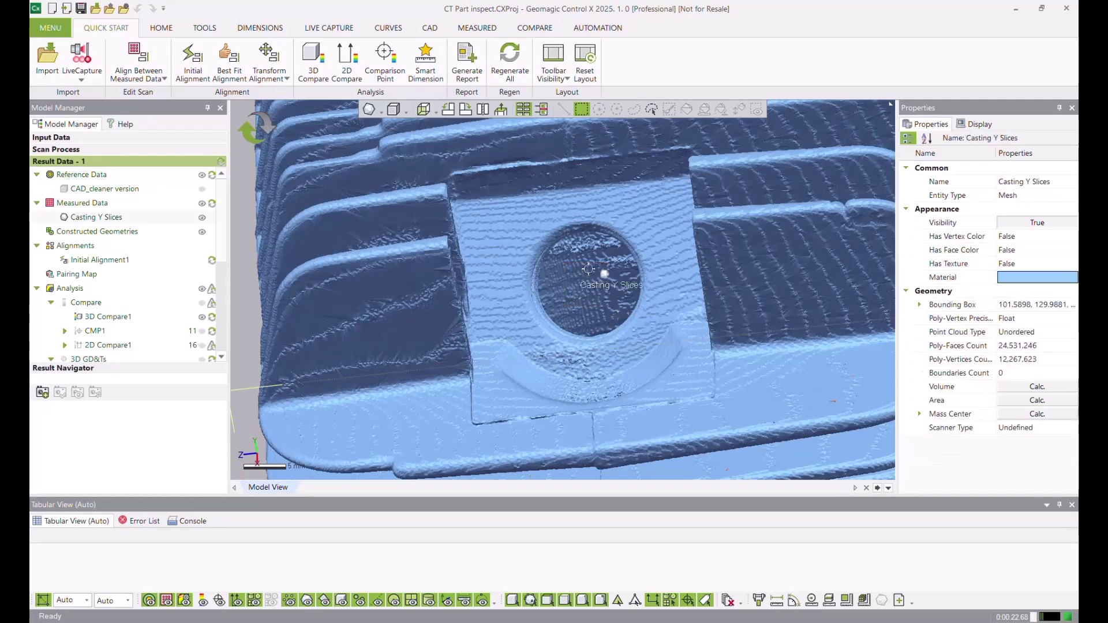
right_click_drag(589, 335, 583, 206)
right_click_drag(668, 202, 577, 248)
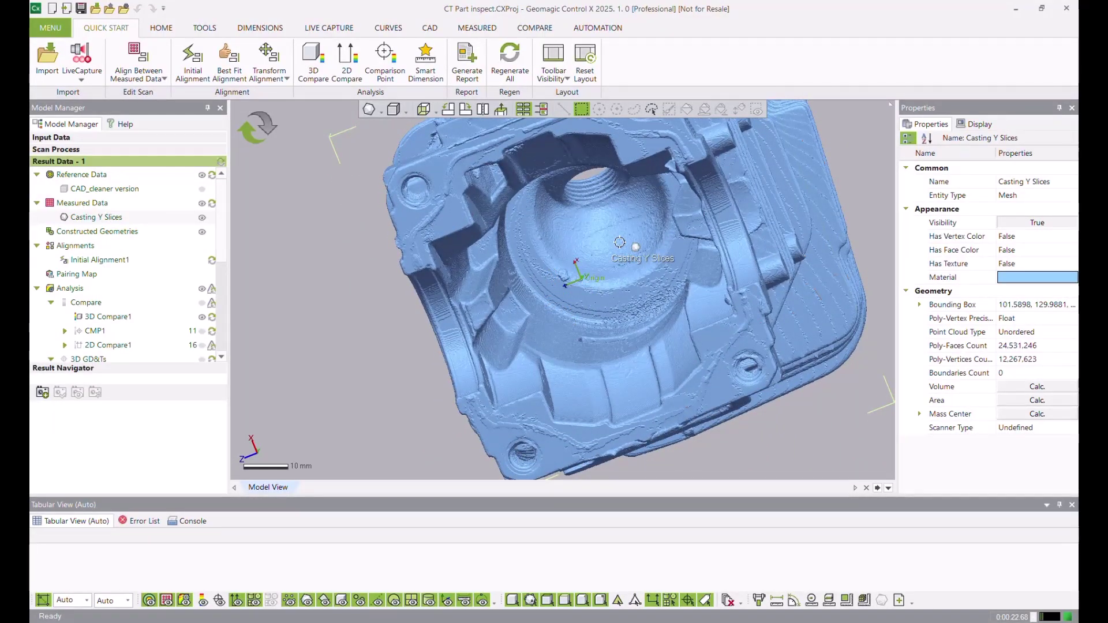
scroll(587, 248, "down", 2)
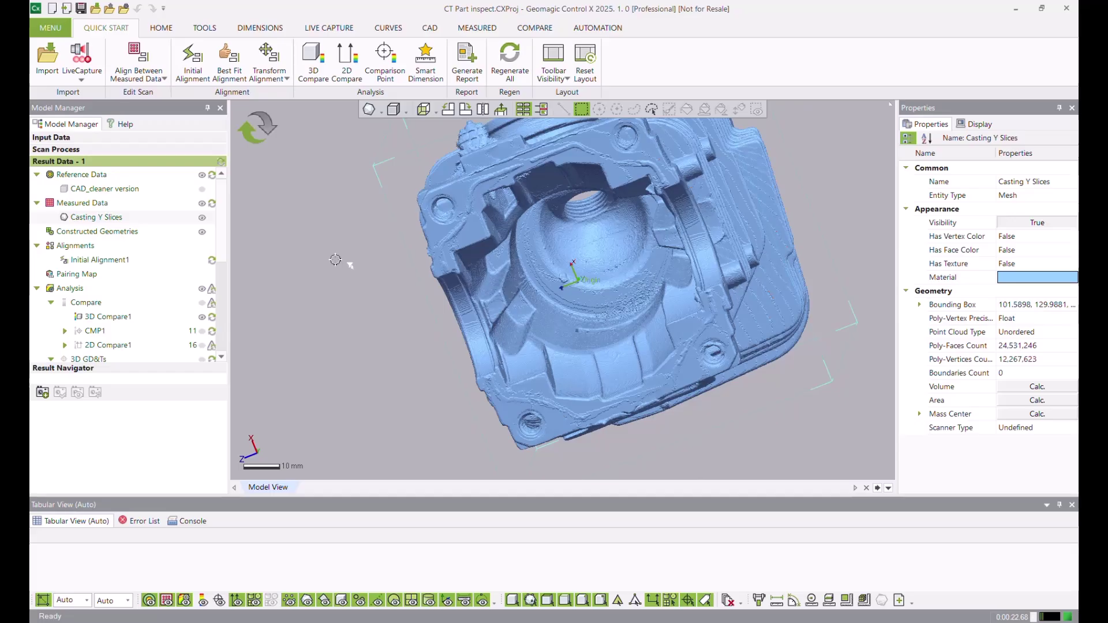
left_click(336, 260)
right_click_drag(612, 218, 525, 288)
scroll(540, 288, "down", 2)
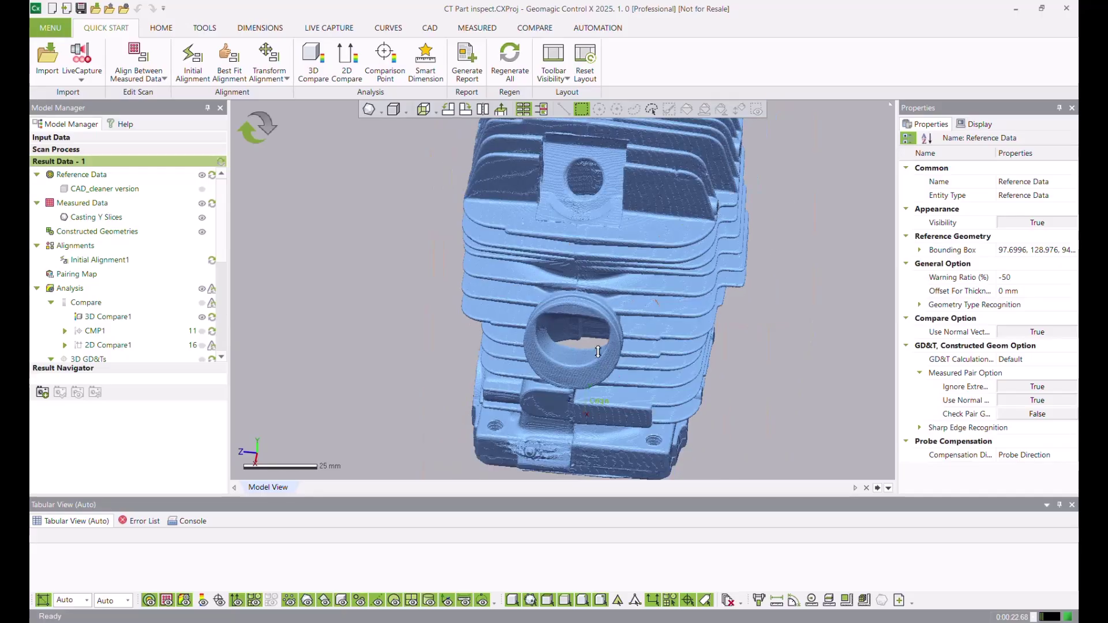
right_click_drag(599, 349, 508, 306)
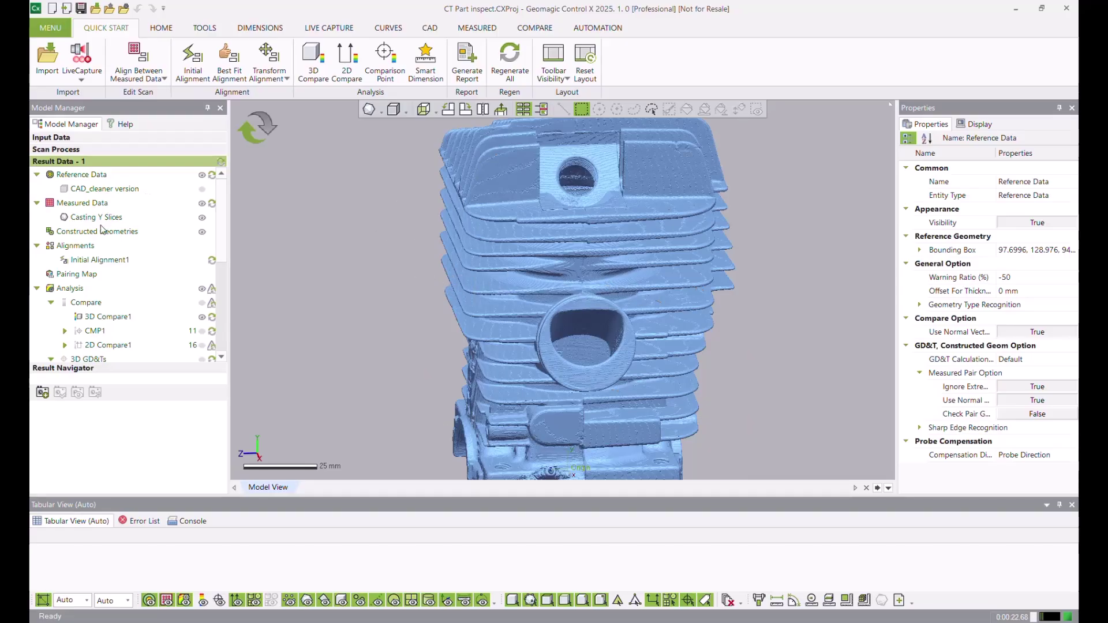
Step: Check the poly-face count in the properties of the Casting Y Slices mesh
left_click(117, 219)
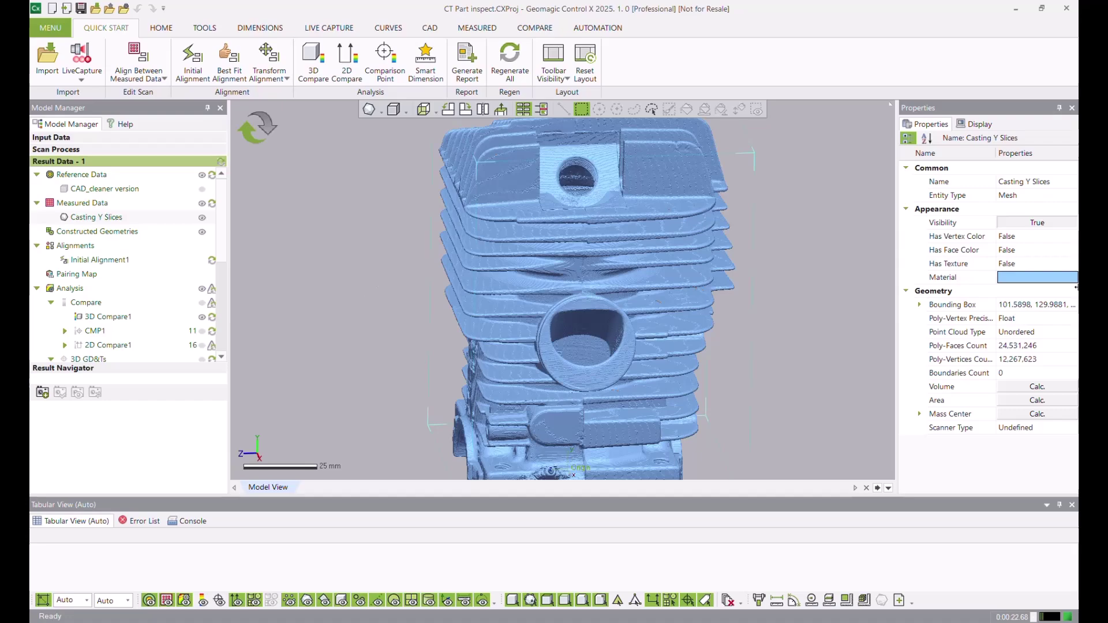
left_click(1020, 348)
left_click(755, 339)
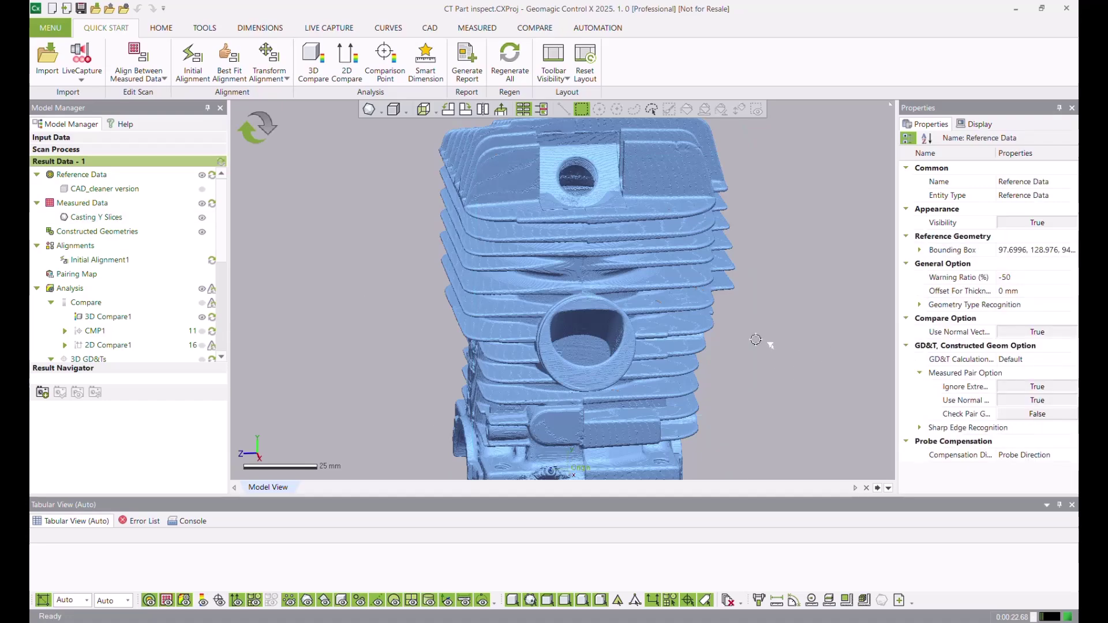
right_click_drag(756, 339, 616, 334)
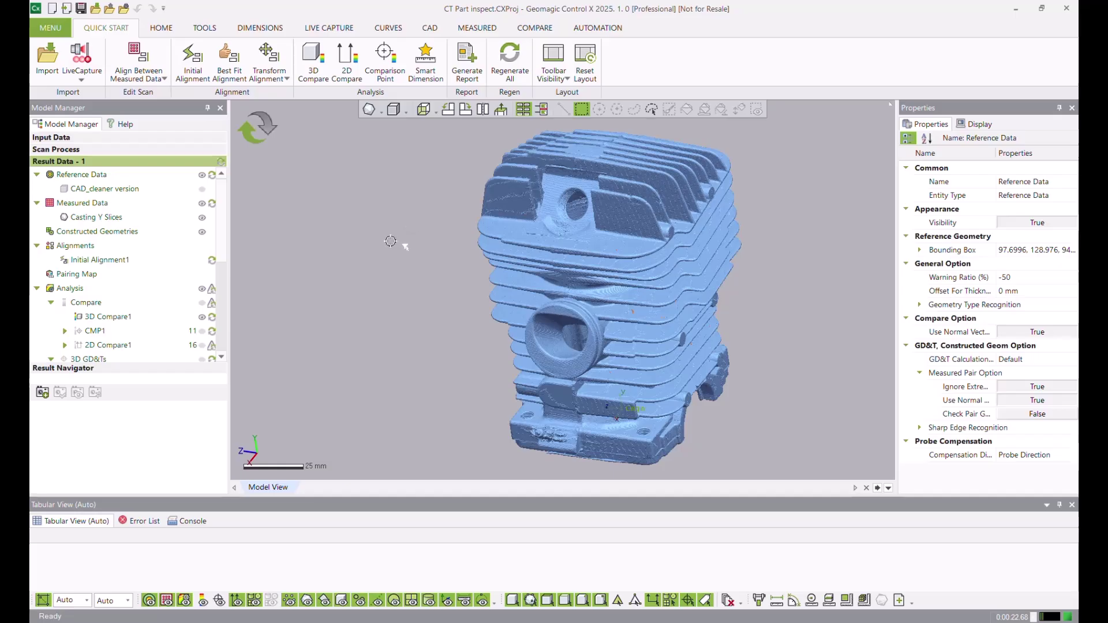
Step: Decimate the Casting Y Slices mesh by poly-face count with a remaining percentage of 40%
left_click(453, 31)
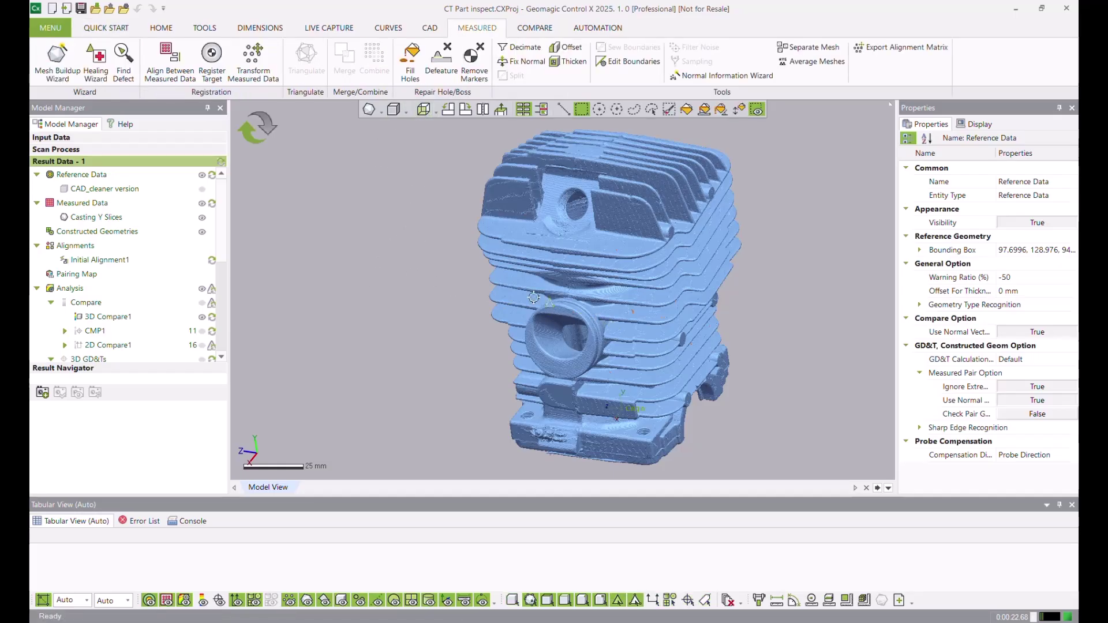
right_click_drag(533, 298, 529, 316)
scroll(645, 227, "up", 4)
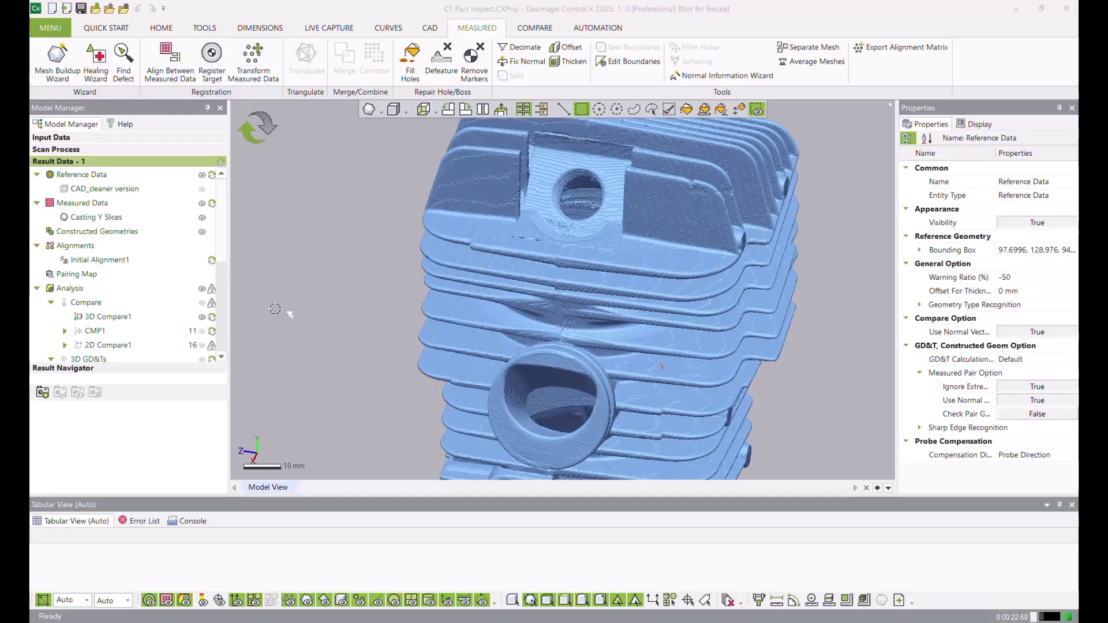
left_click(526, 51)
scroll(668, 239, "down", 4)
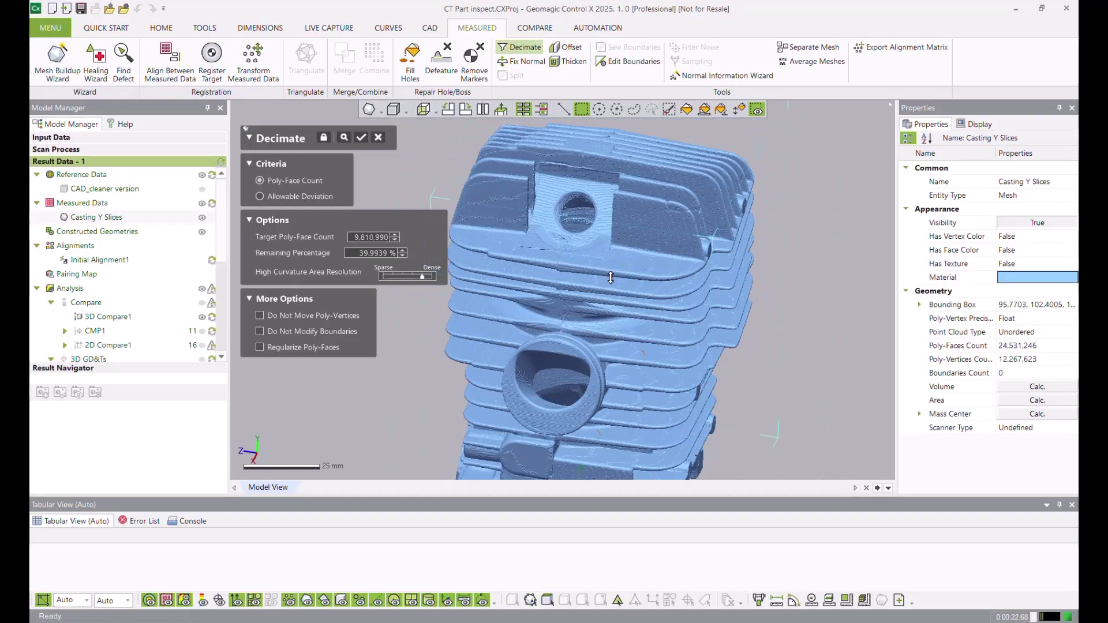
right_click_drag(633, 223, 552, 269)
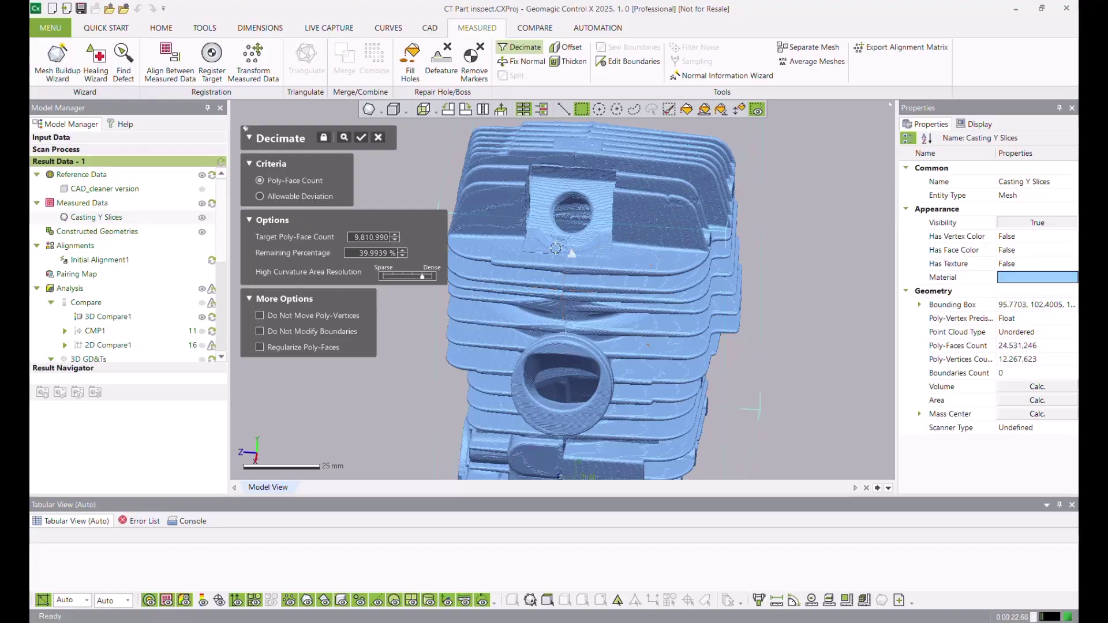
double_click(359, 238)
left_click(400, 183)
double_click(353, 254)
type("40")
left_click(365, 431)
left_click(361, 139)
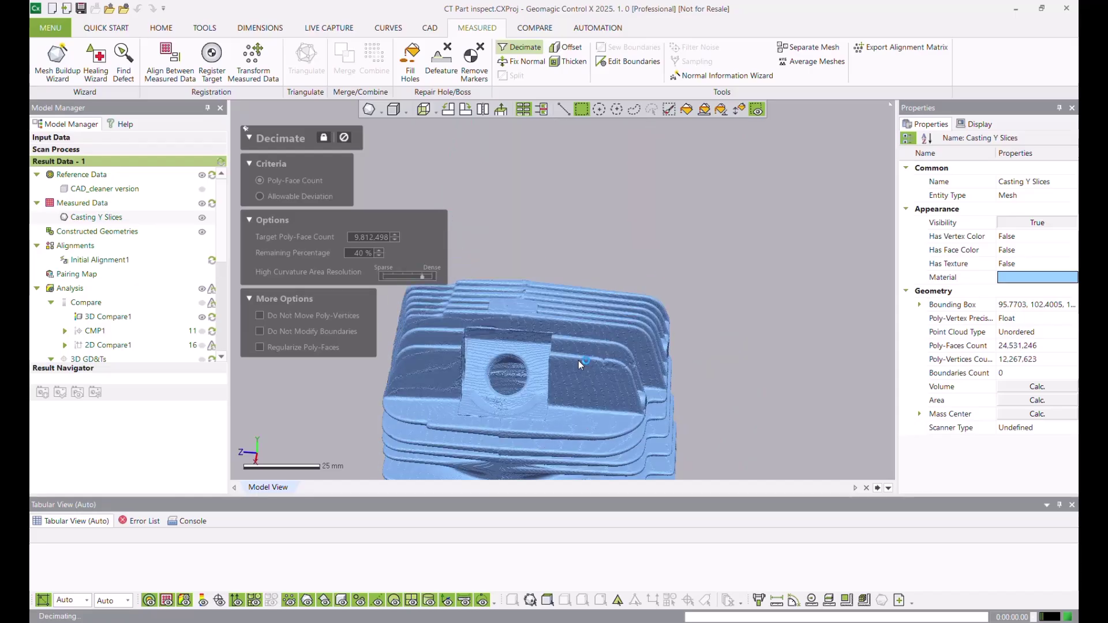
Step: Examine the threaded hole near the top of the casting mesh and the fins around it close up
right_click_drag(584, 375, 685, 277)
scroll(687, 279, "up", 5)
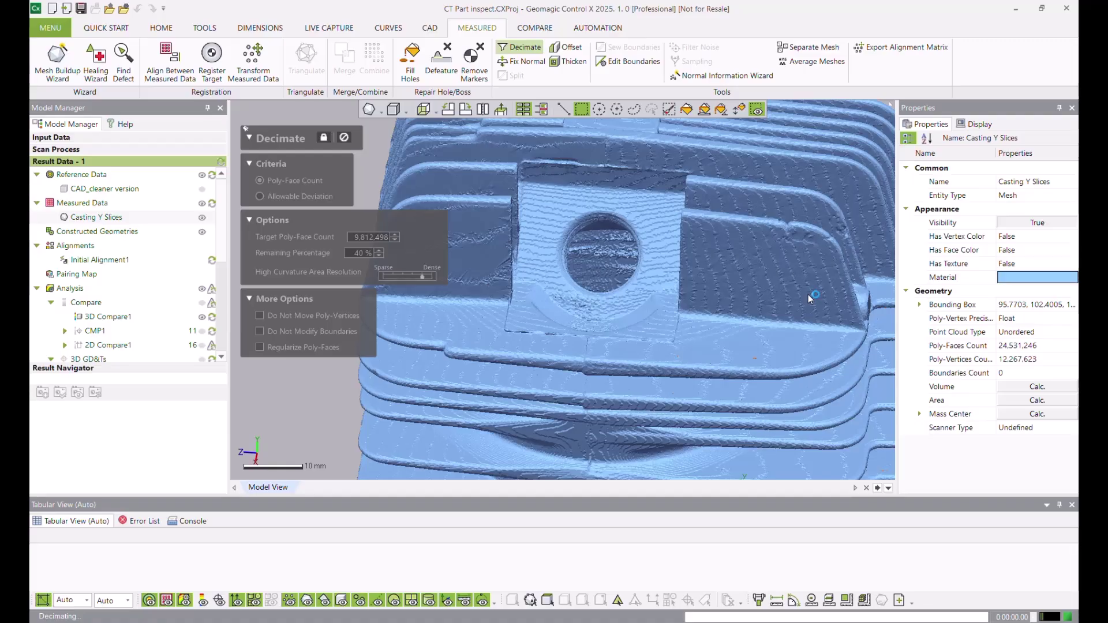
right_click_drag(586, 281, 563, 295)
scroll(550, 312, "up", 3)
scroll(550, 312, "up", 3)
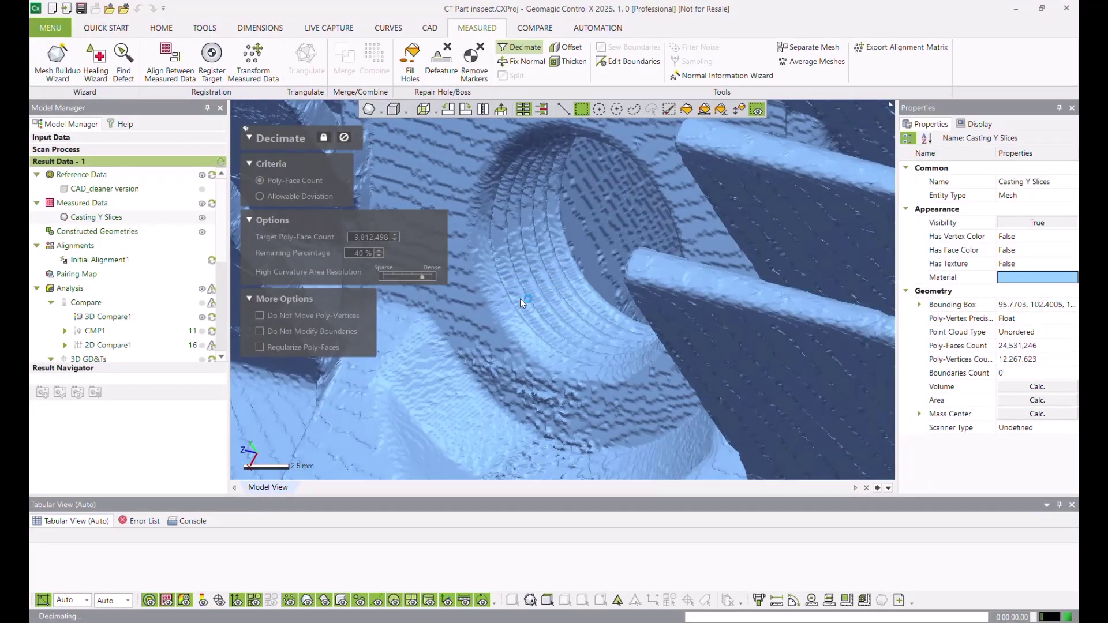
scroll(520, 299, "down", 3)
right_click_drag(520, 298, 664, 277)
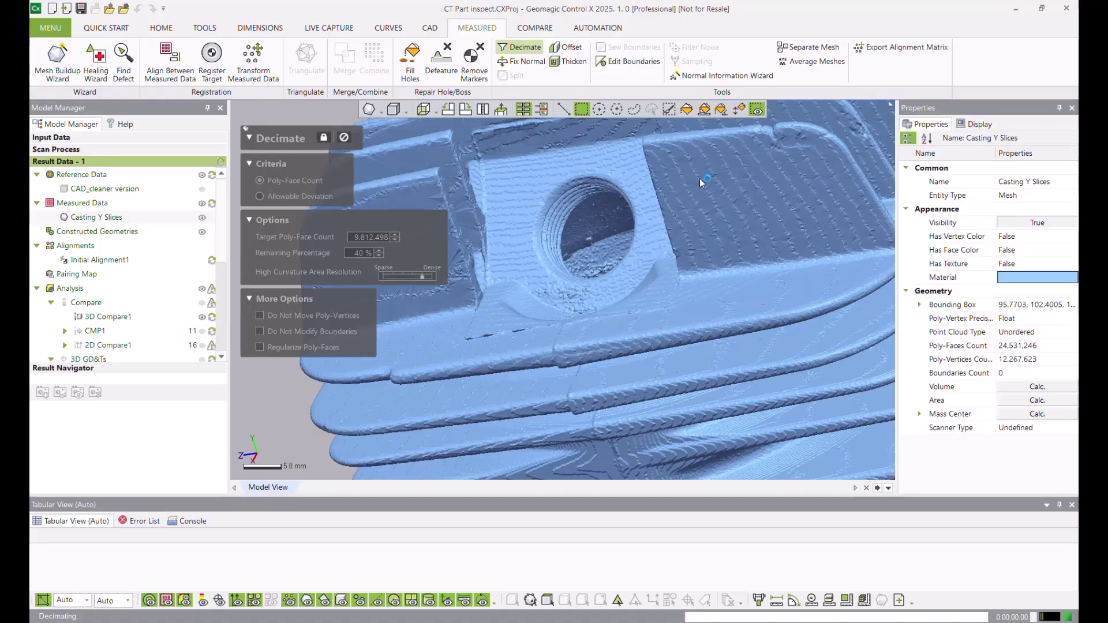
right_click_drag(638, 206, 733, 261)
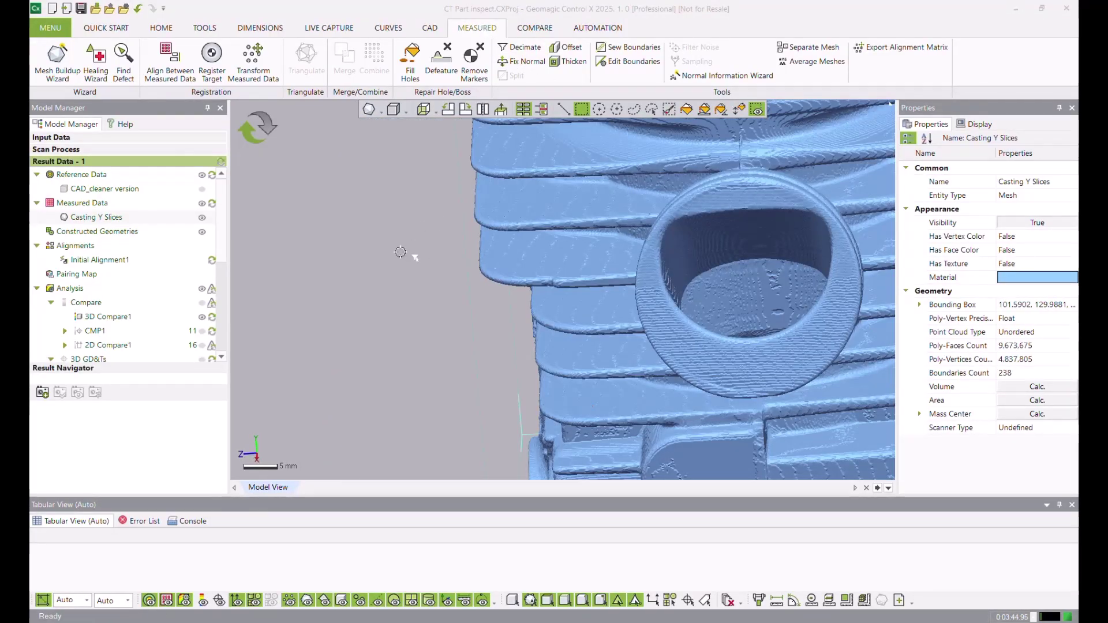
Step: Display the decimated casting mesh as shaded poly-faces with visible poly-edges and inspect the triangles around the threaded hole
right_click_drag(393, 250, 650, 360)
scroll(623, 346, "down", 3)
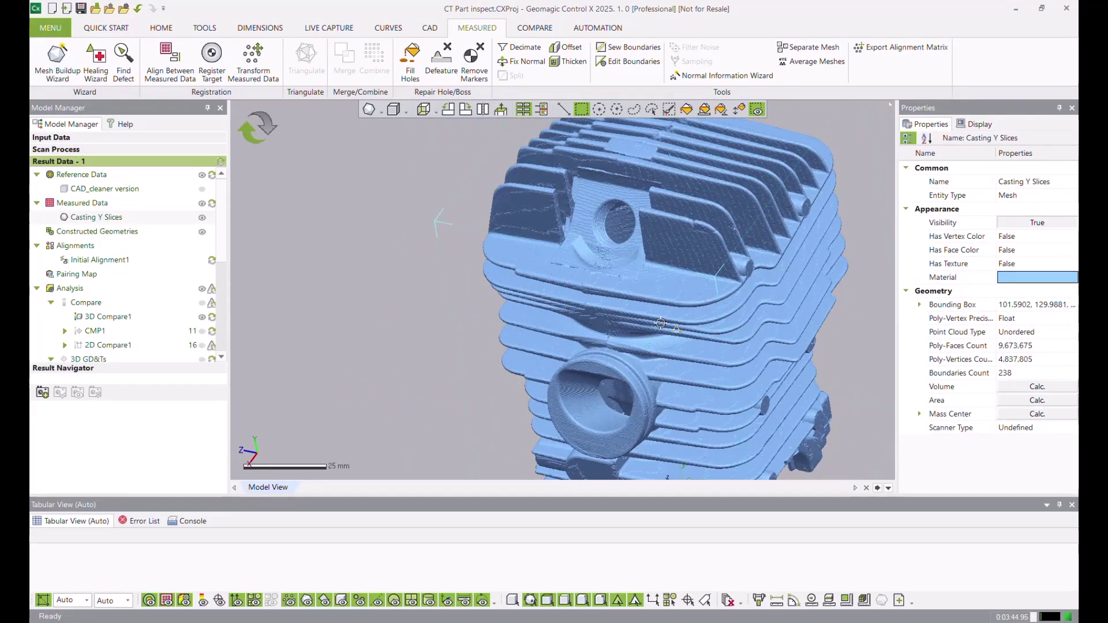
mouse_move(661, 323)
right_mouse_down()
mouse_move(673, 279)
mouse_move(638, 277)
mouse_move(694, 248)
mouse_move(655, 292)
mouse_move(624, 304)
mouse_move(633, 289)
mouse_move(681, 277)
mouse_move(672, 218)
right_mouse_up()
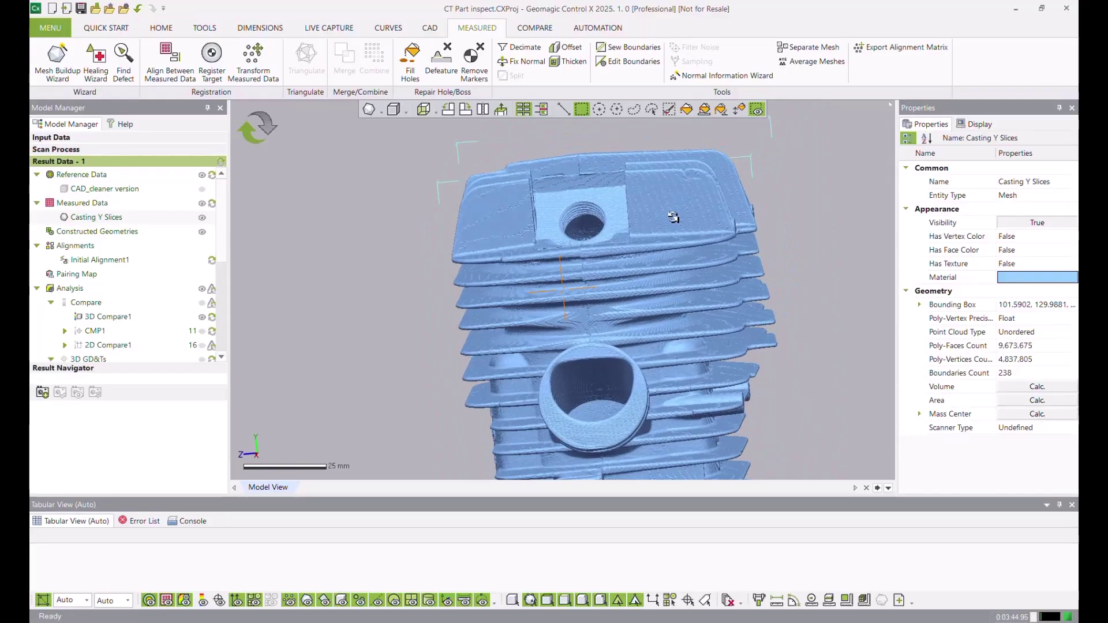
scroll(675, 247, "down", 3)
right_click_drag(513, 268, 609, 278)
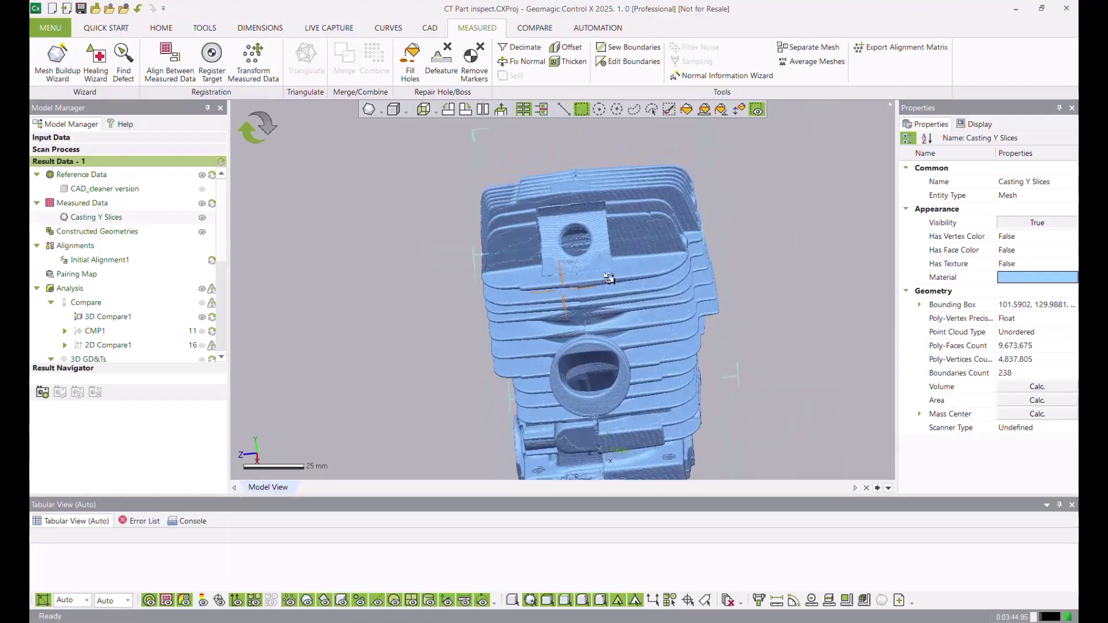
left_click(406, 111)
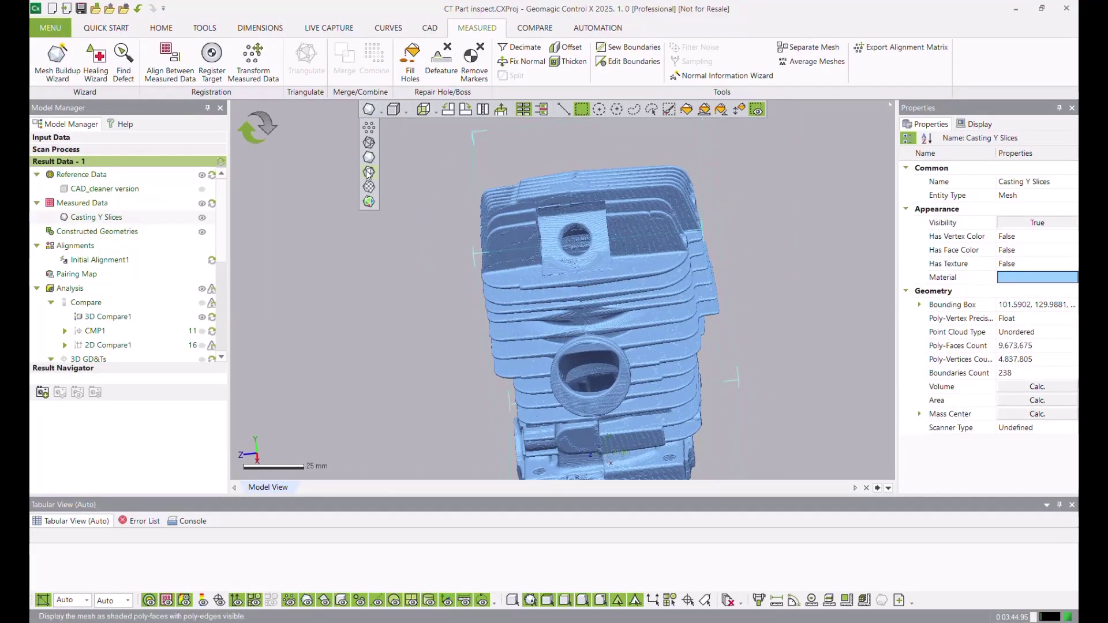
left_click(372, 173)
scroll(589, 278, "up", 6)
right_click_drag(596, 282, 642, 376, "ctrl")
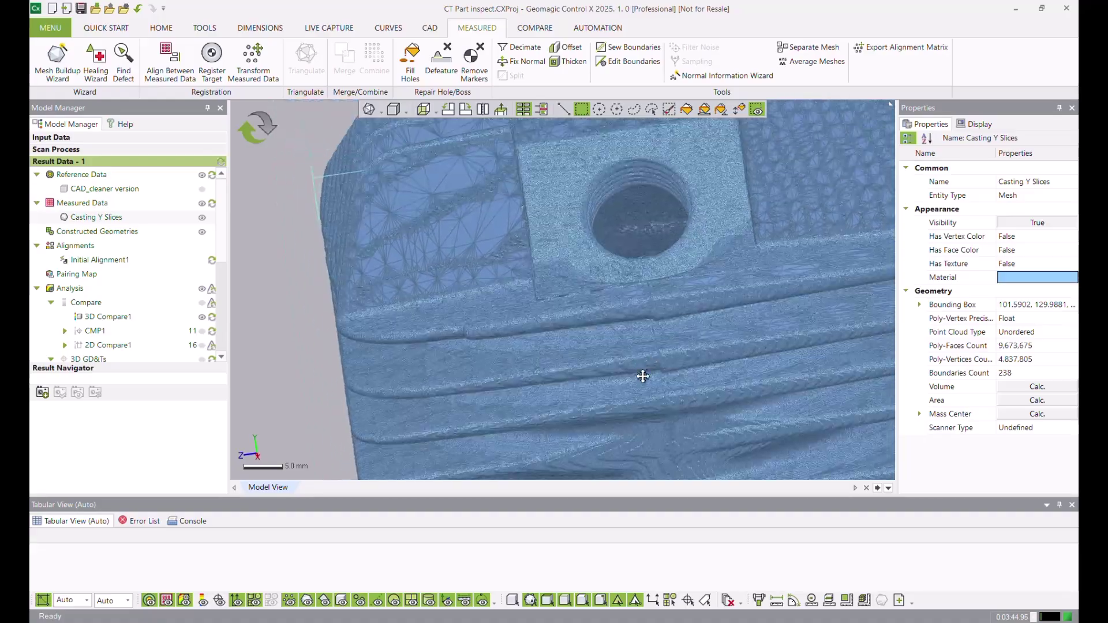
Step: Compare the triangle density on the flat fin faces with that around the threaded hole from several angles
mouse_move(498, 303)
right_mouse_down()
mouse_move(499, 329)
mouse_move(469, 312)
right_mouse_up()
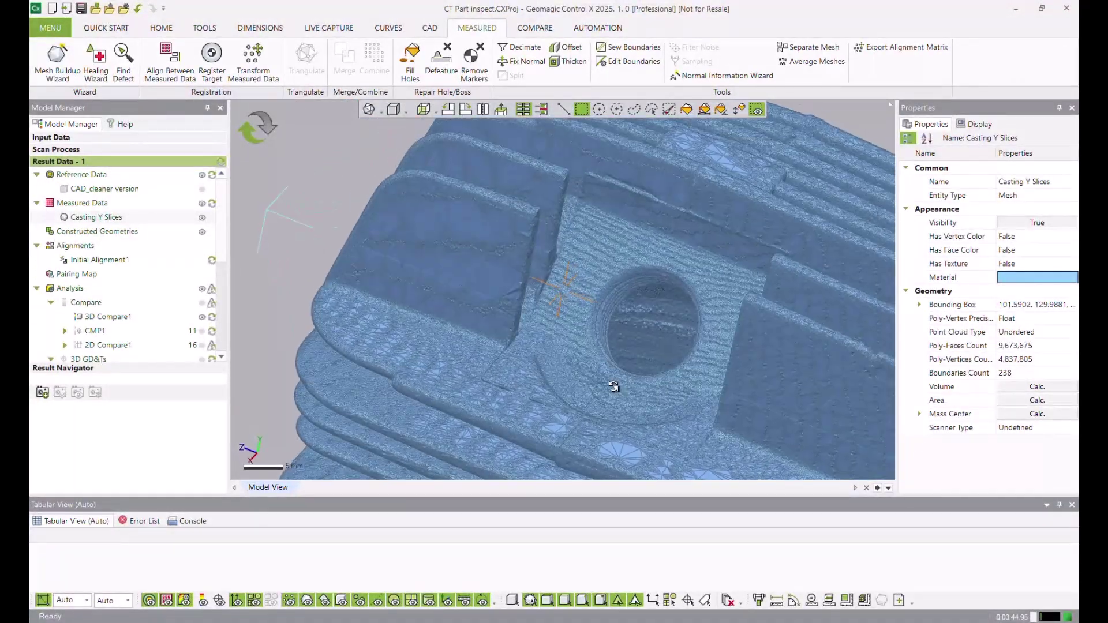
right_click_drag(613, 387, 615, 299)
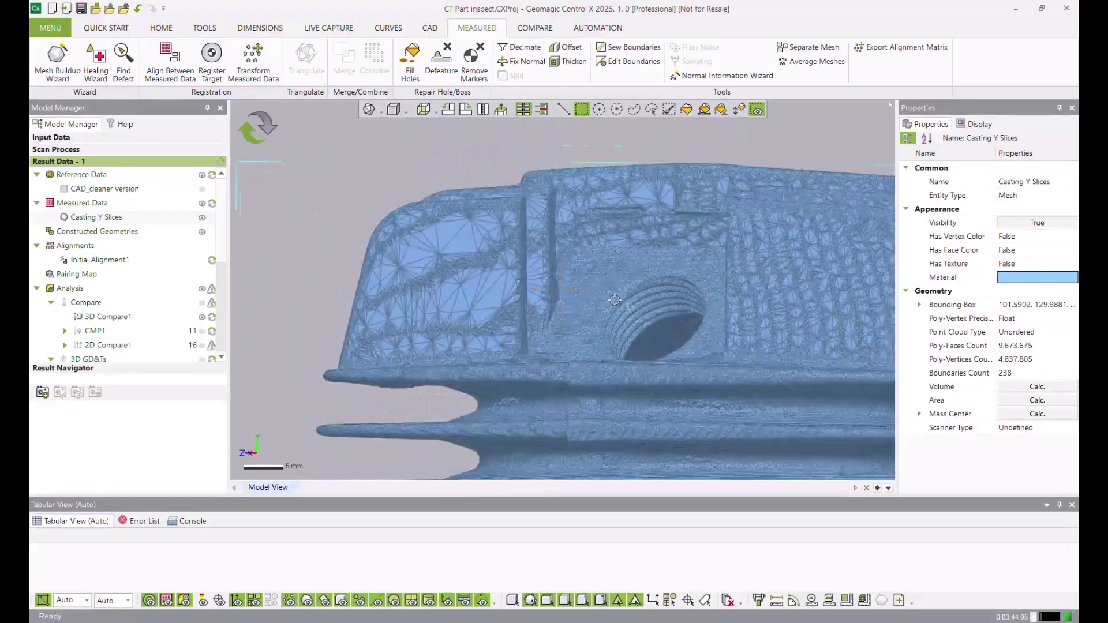
scroll(694, 325, "up", 4)
scroll(636, 312, "down", 3)
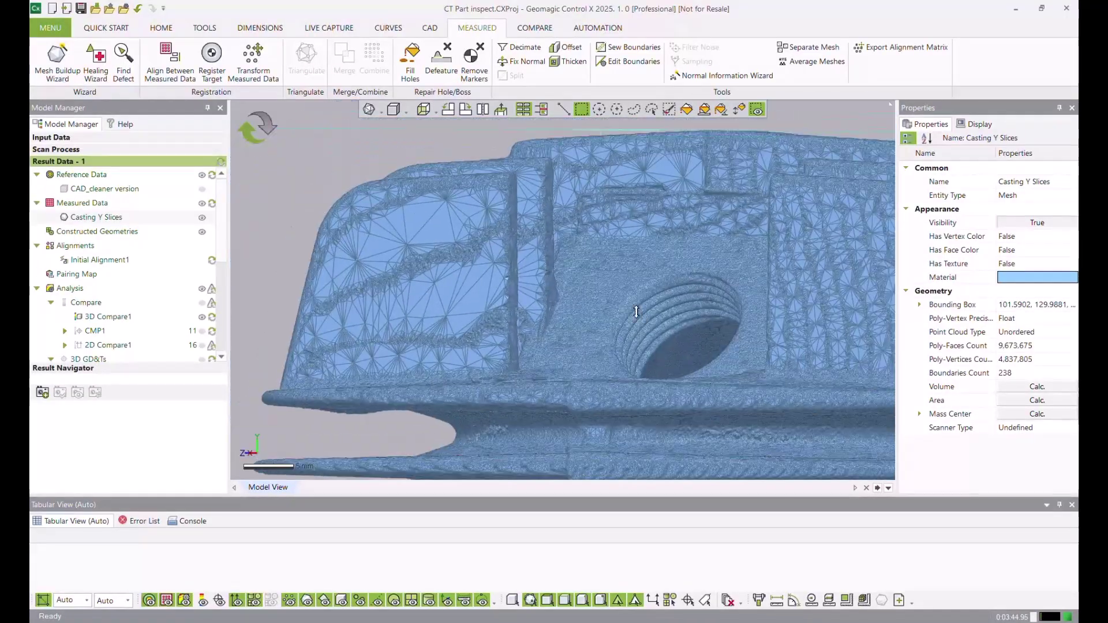
right_click_drag(604, 298, 377, 266)
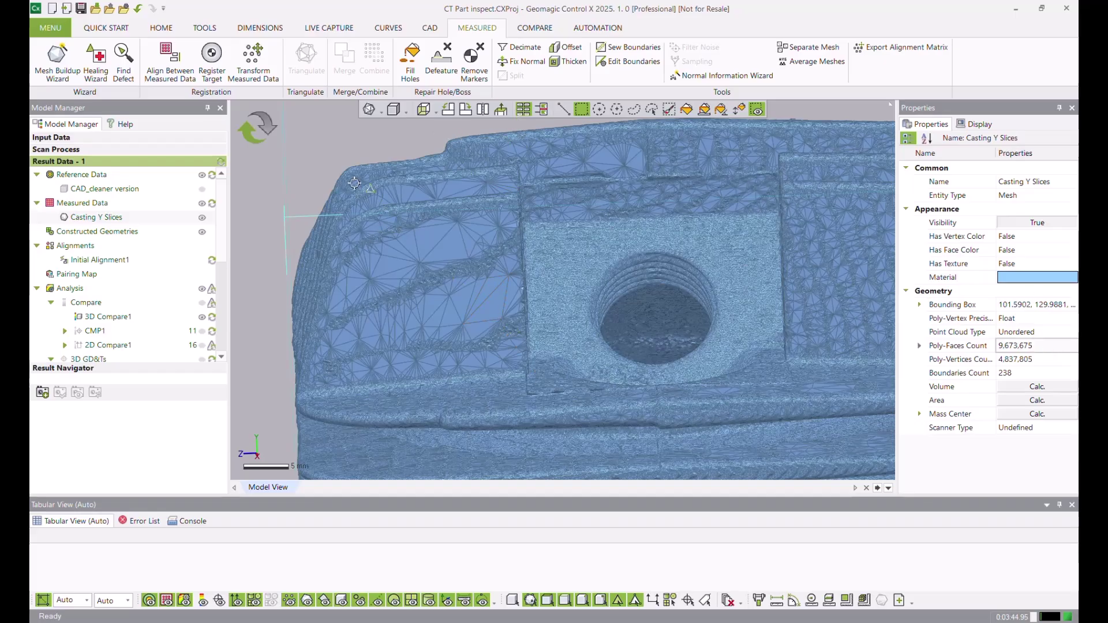
Step: Switch the mesh display to shaded poly-faces without poly-edges
left_click(335, 158)
left_click(382, 111)
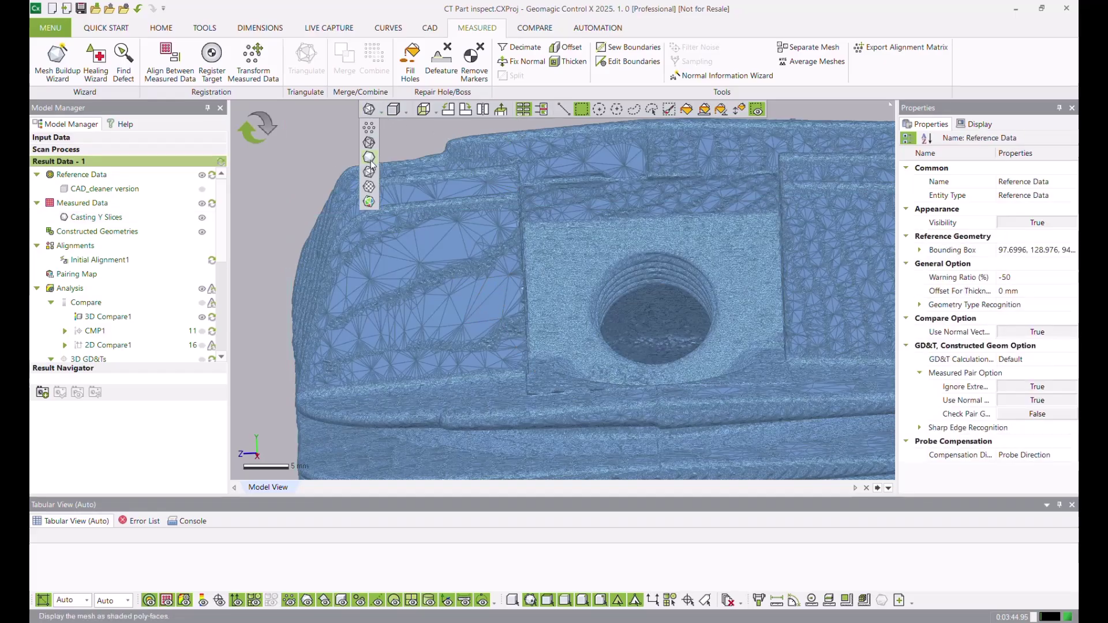
left_click(374, 161)
Step: Examine the whole shaded casting mesh, including its fins, round port and mounting base
scroll(582, 353, "down", 3)
scroll(582, 353, "down", 3)
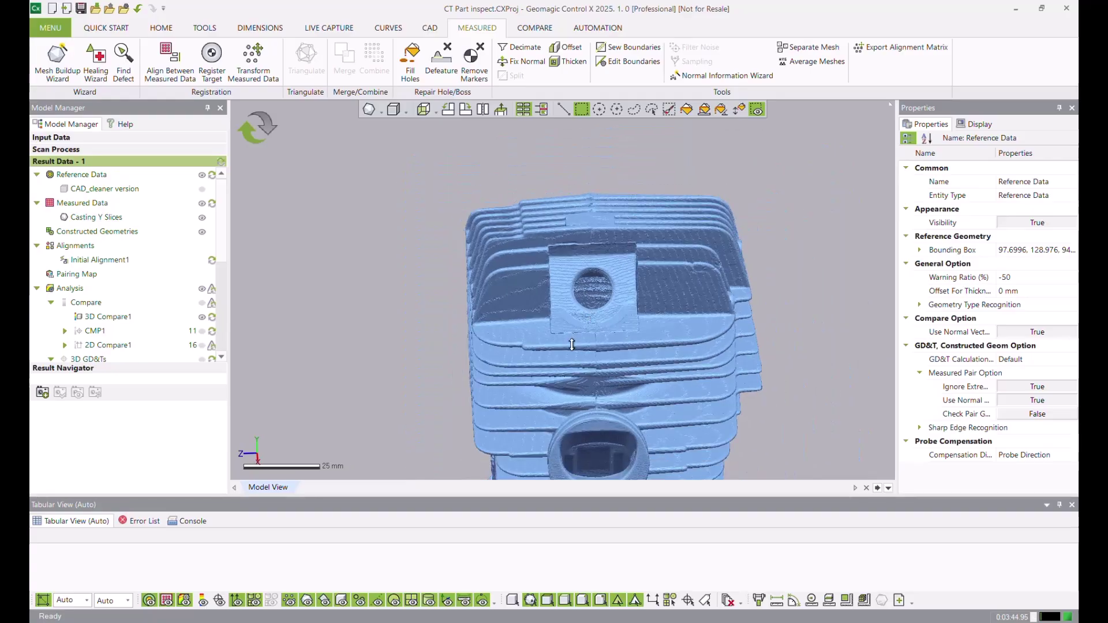
middle_click_drag(582, 353, 580, 316)
right_click_drag(580, 316, 653, 322)
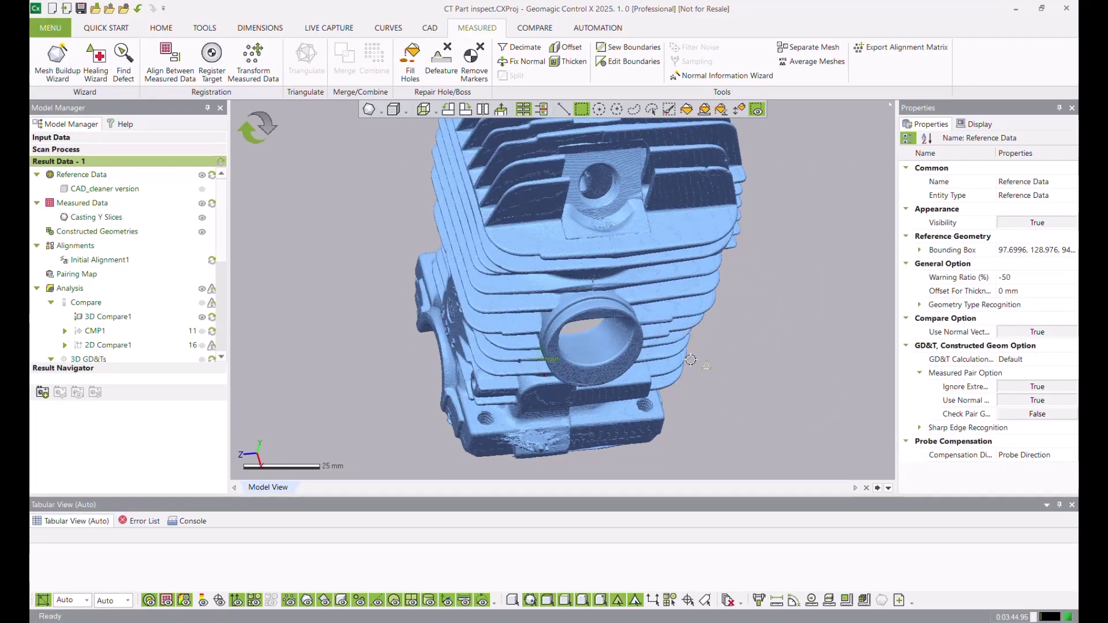
right_click_drag(579, 340, 530, 324)
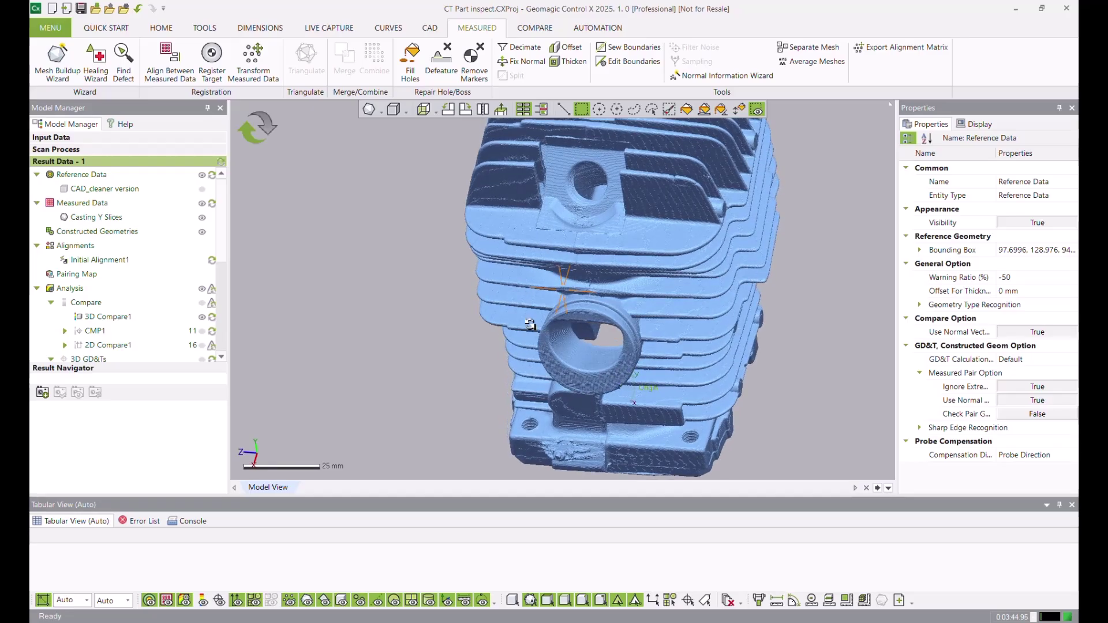
scroll(595, 257, "down", 3)
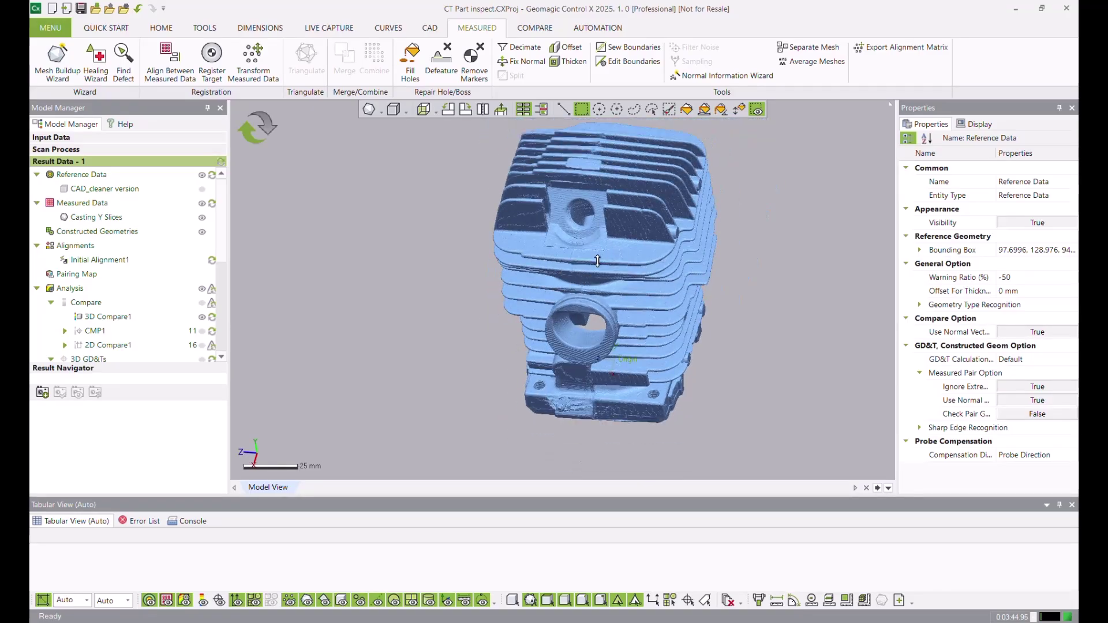
right_click_drag(673, 368, 583, 320)
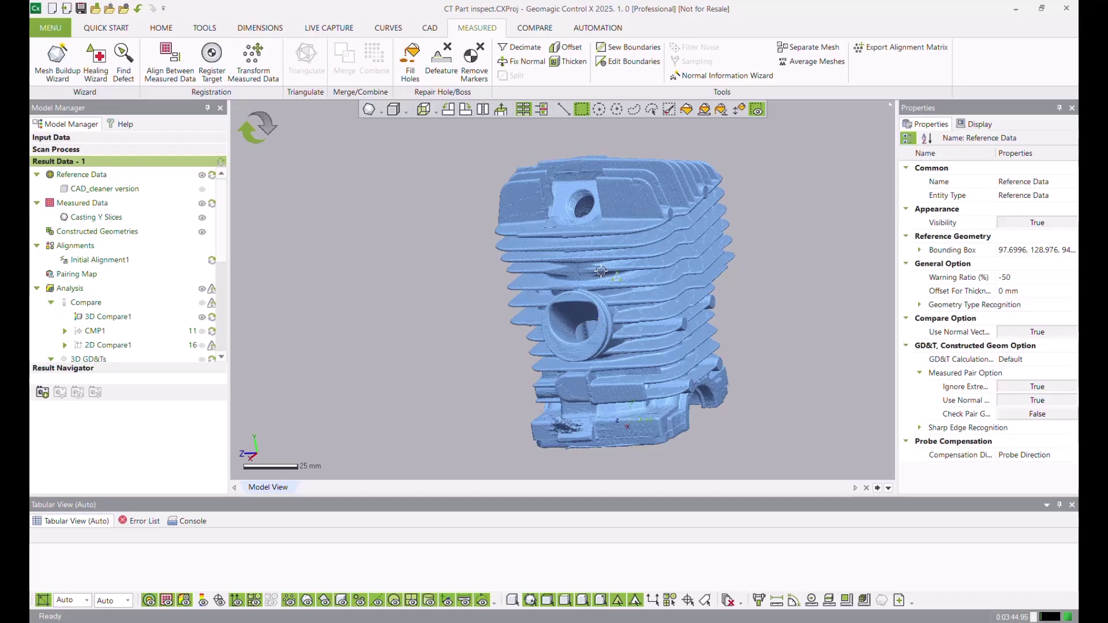
right_click_drag(664, 272, 764, 327)
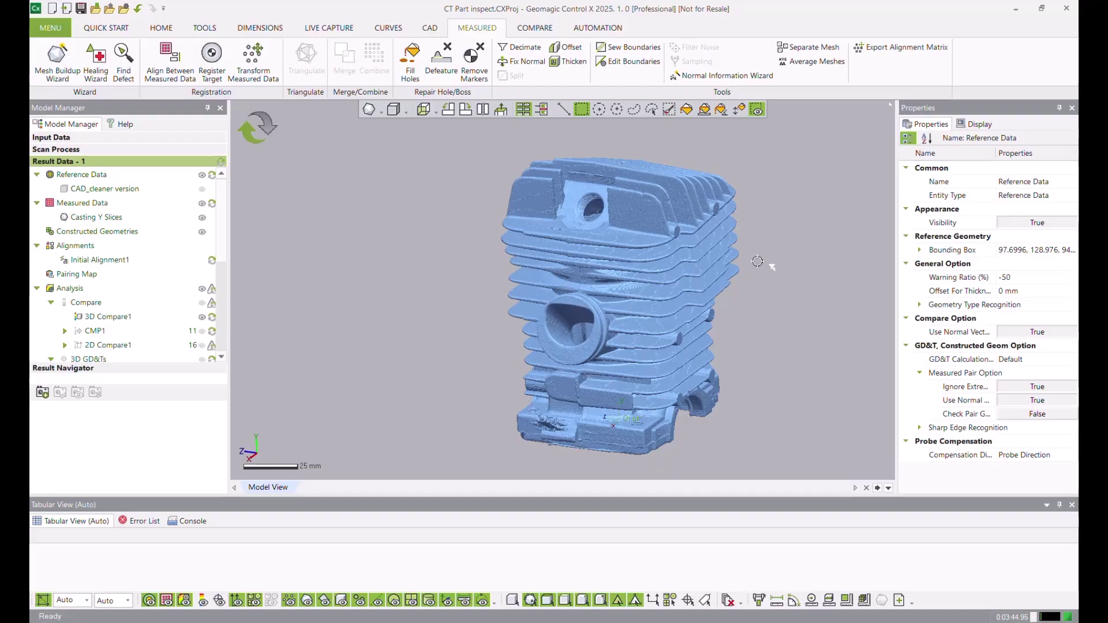
right_click_drag(591, 279, 620, 233)
Step: Show the CAD_cleaner version model and hide the Casting Y Slices mesh to view the CAD geometry alone
left_click(202, 189)
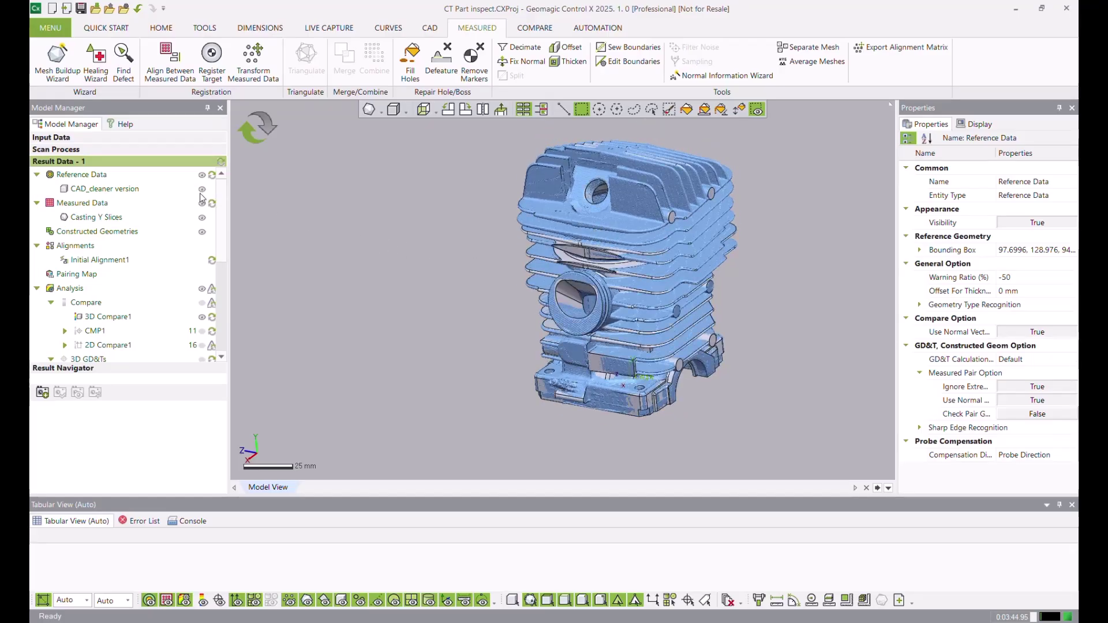
left_click(202, 218)
right_click_drag(565, 290, 748, 295)
scroll(594, 297, "up", 5)
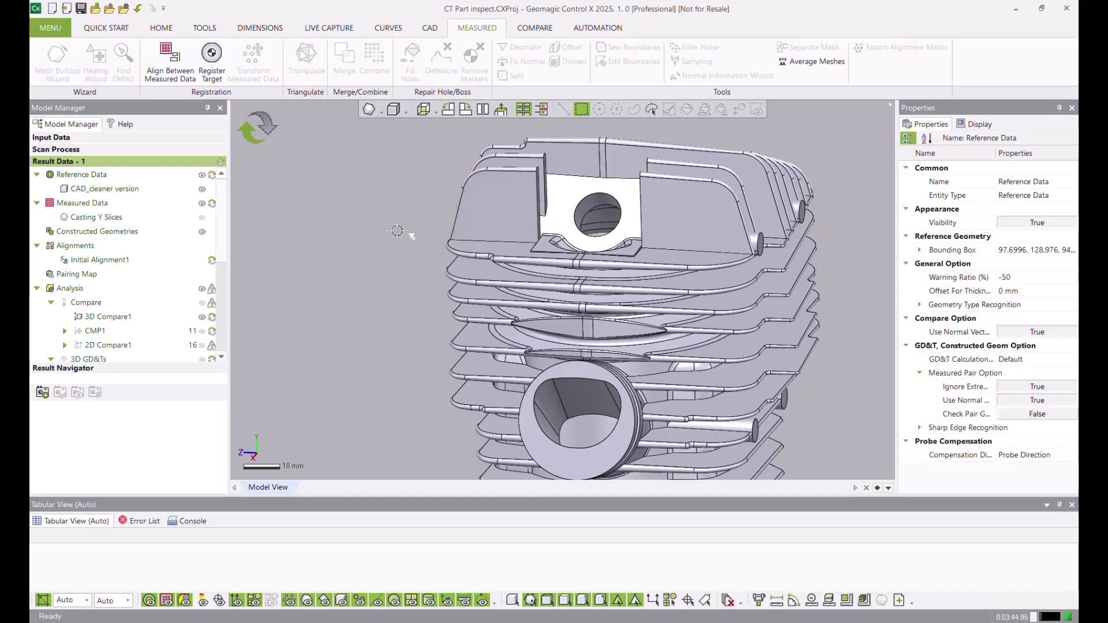
Step: Check the deviation statistics of Initial Alignment1
left_click(114, 261)
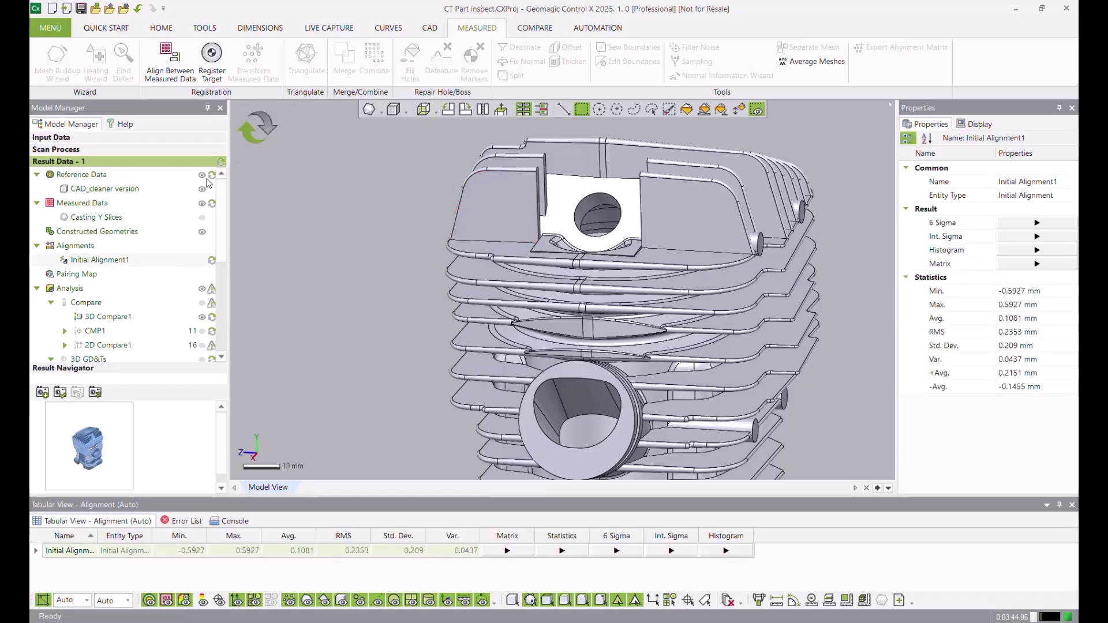
scroll(193, 293, "down", 4)
scroll(183, 294, "up", 3)
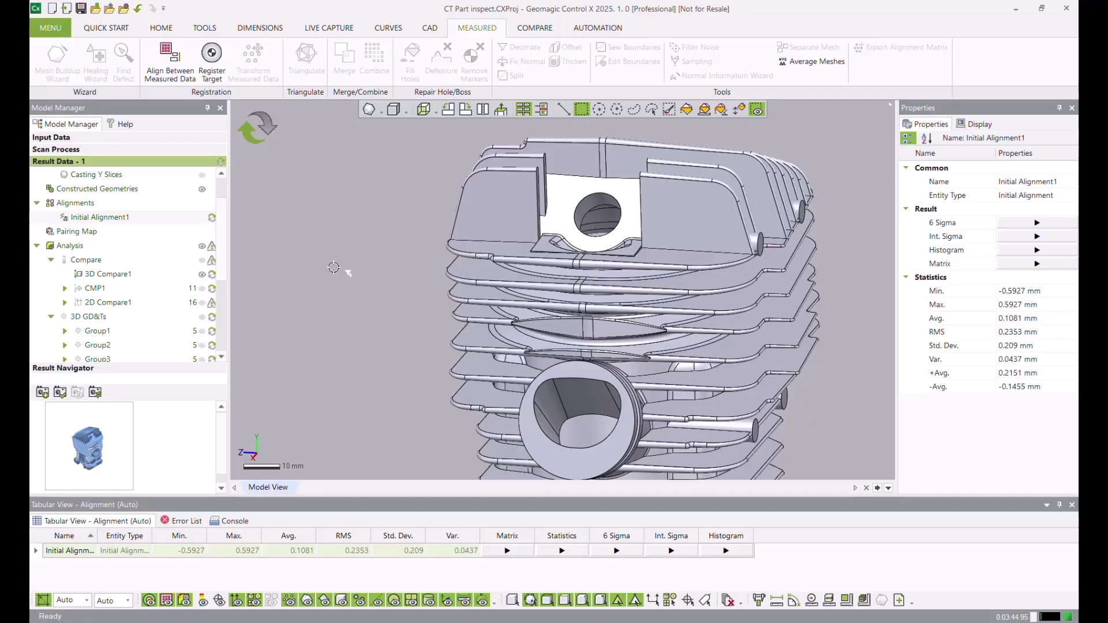
scroll(202, 181, "up", 1)
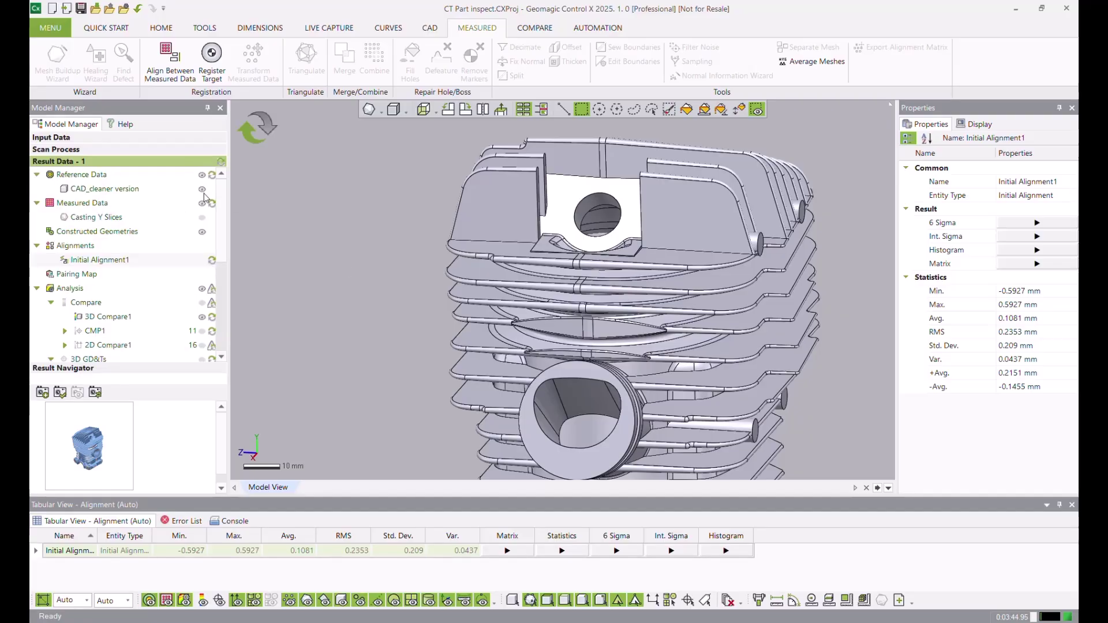
Step: Show the Casting Y Slices mesh again and compare its fit with the overlaid CAD model
left_click(200, 218)
scroll(415, 251, "down", 2)
right_click_drag(424, 256, 485, 266)
scroll(485, 266, "down", 2)
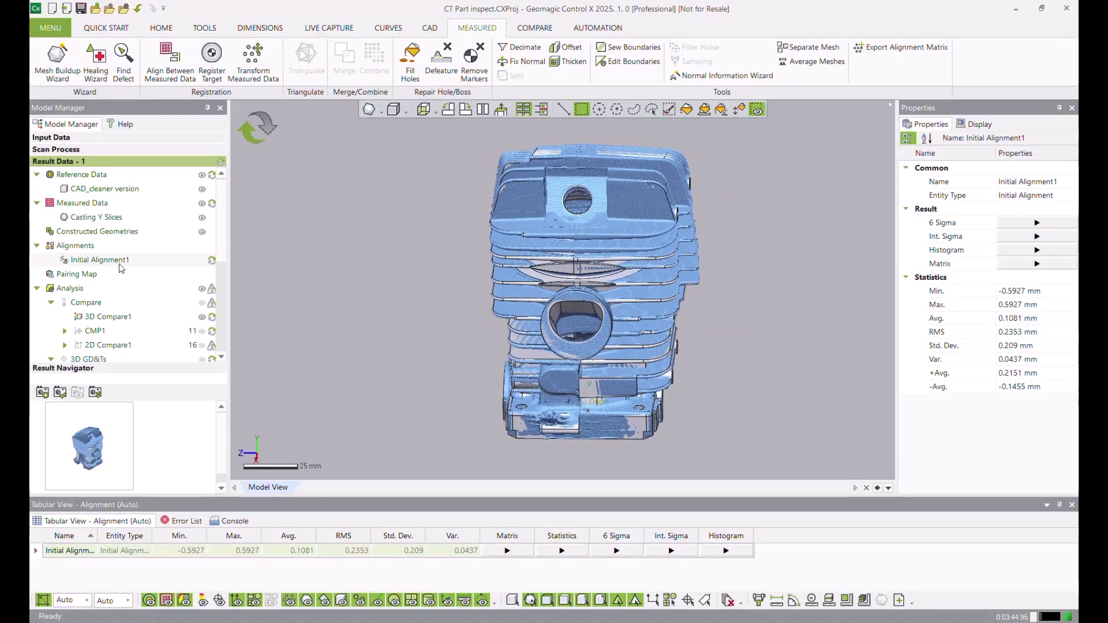
Step: Start a Datum Alignment and define the first datum pair from the planar mounting faces on the underside of the CAD base
left_click(161, 28)
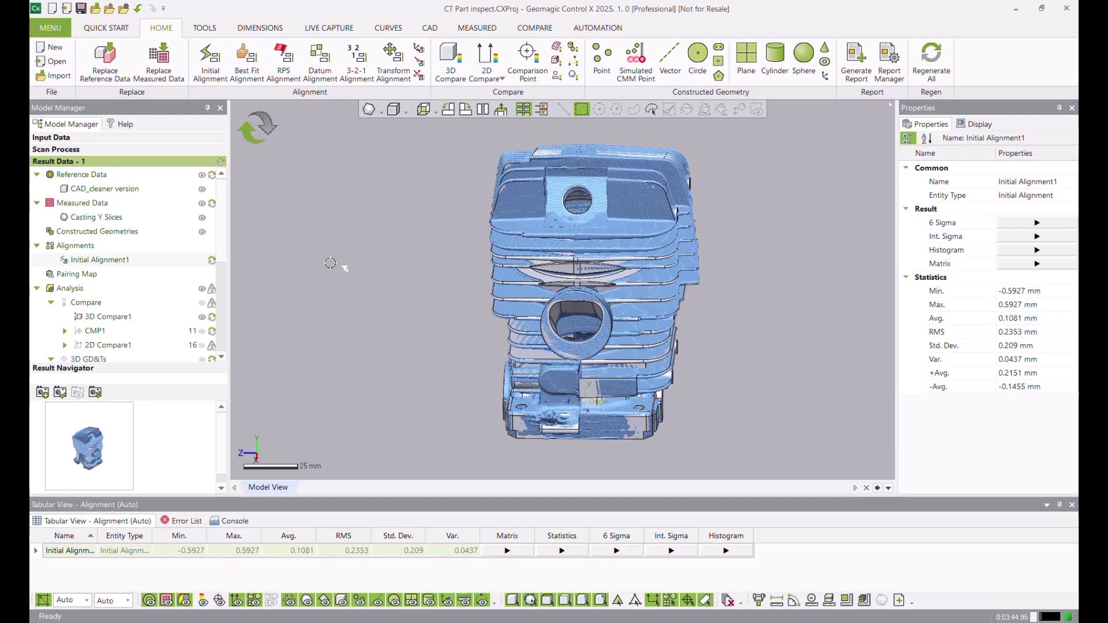
right_click_drag(437, 281, 465, 300)
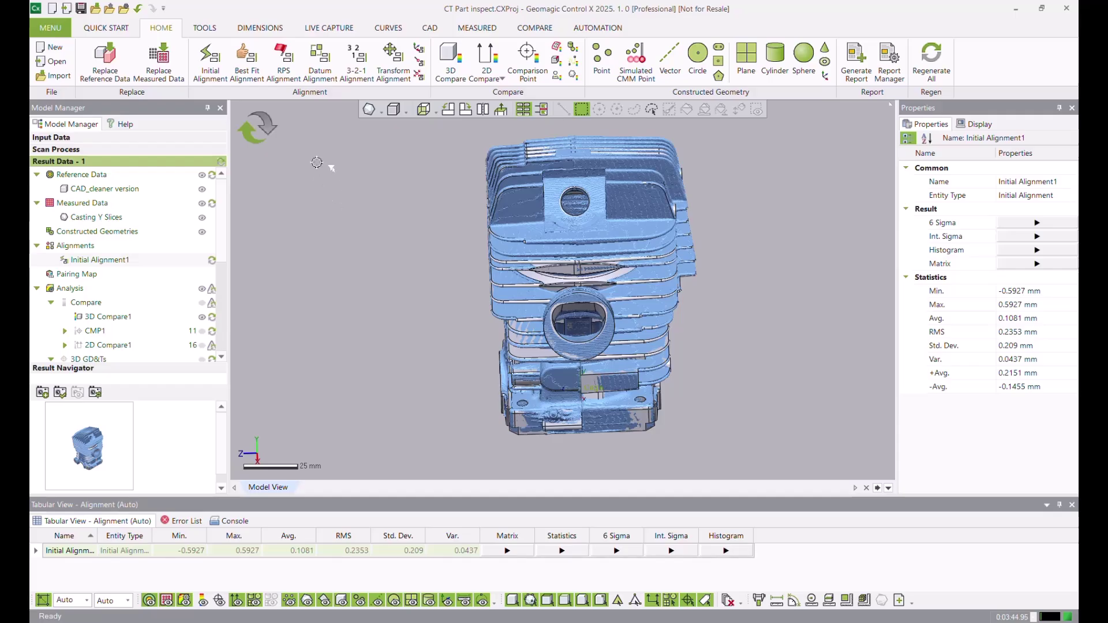
left_click(319, 70)
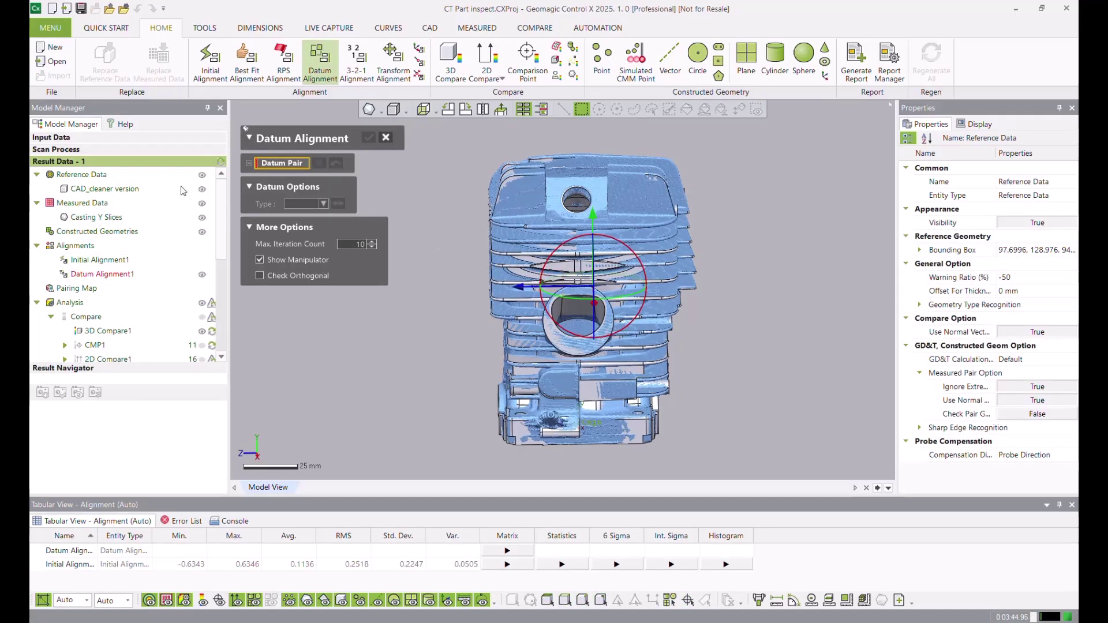
right_click_drag(516, 336, 533, 199)
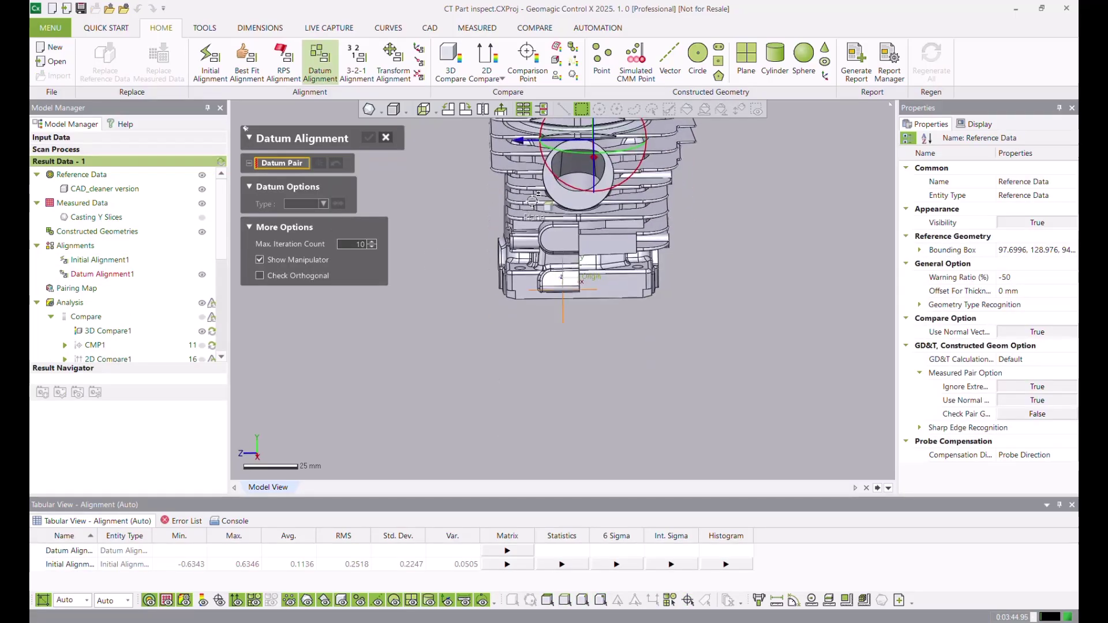
scroll(606, 198, "up", 5)
right_click_drag(606, 198, 542, 243)
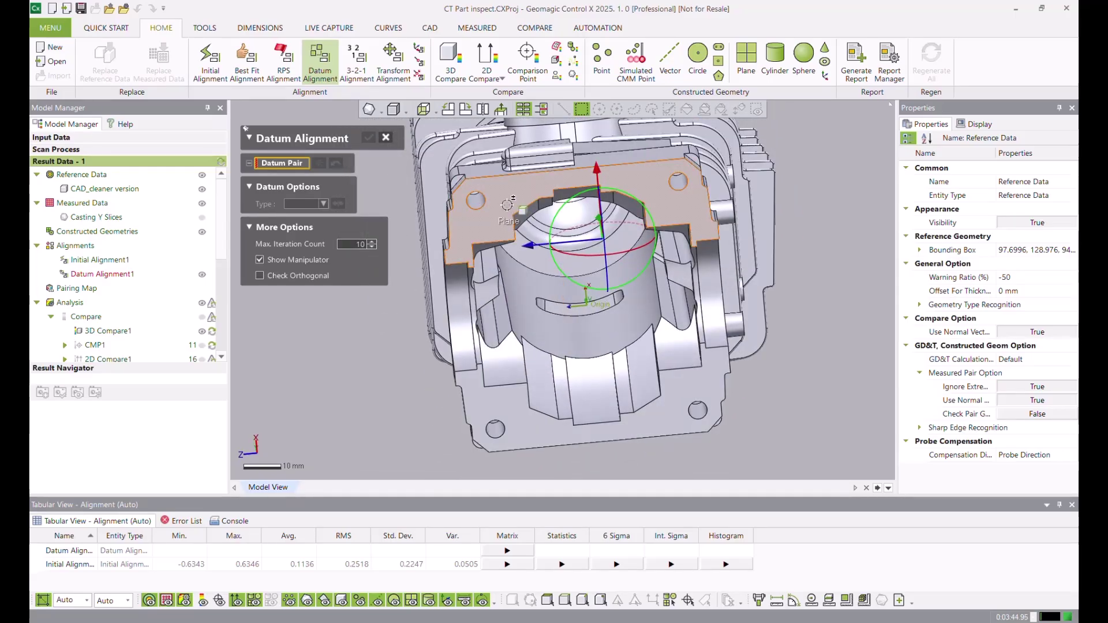
left_click(505, 416)
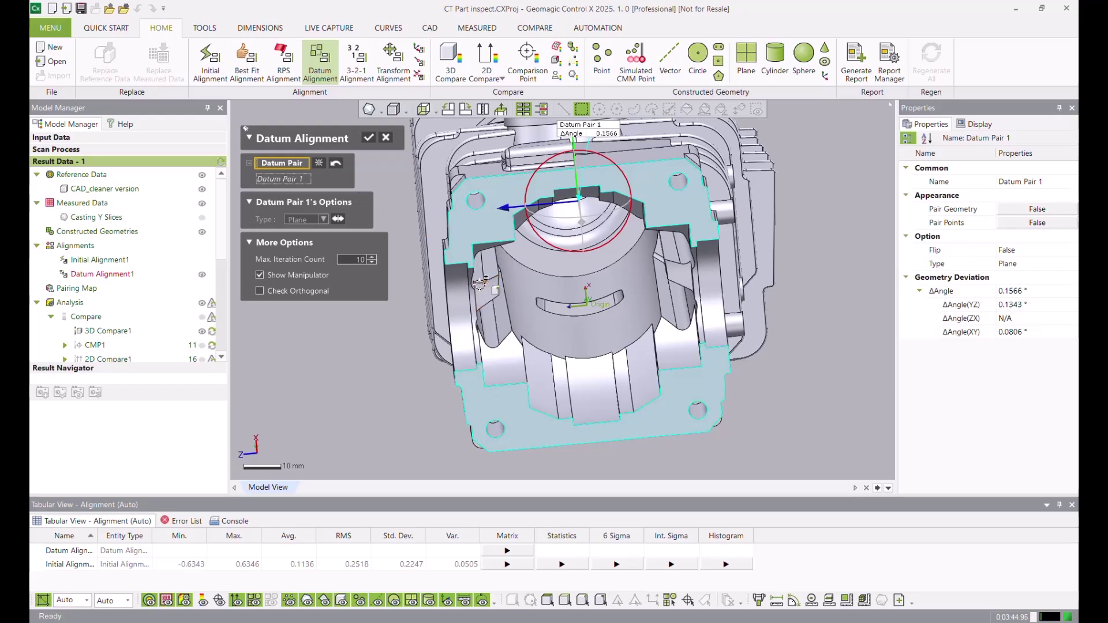
Step: Add the cylindrical half-bore in the base as the second datum pair of type Vector and inspect its axis direction
right_click_drag(459, 203, 537, 245)
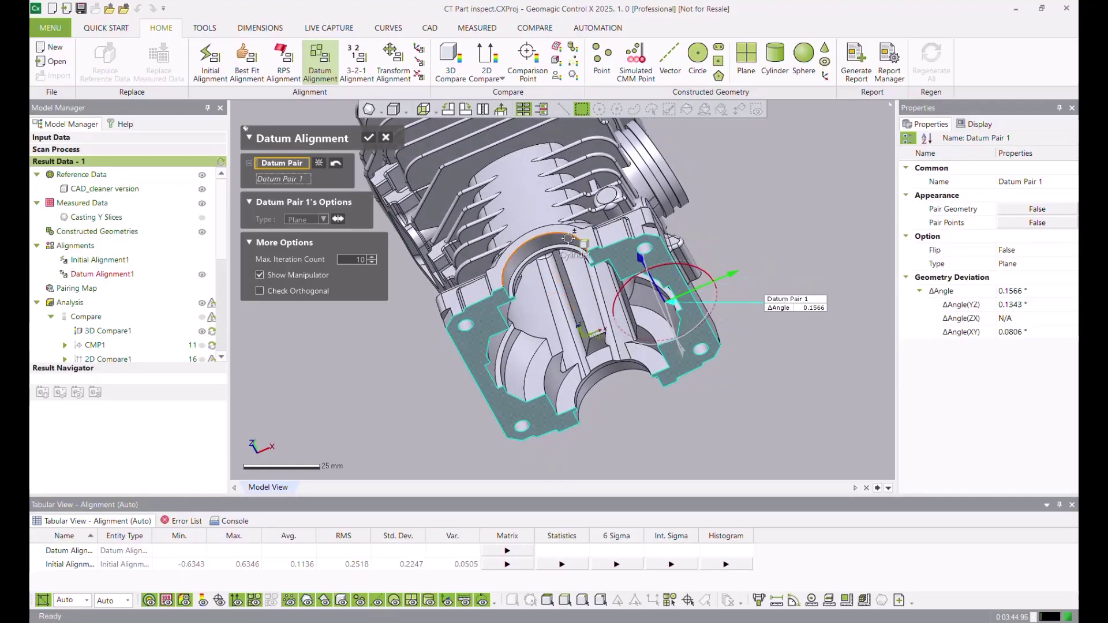
left_click(532, 245)
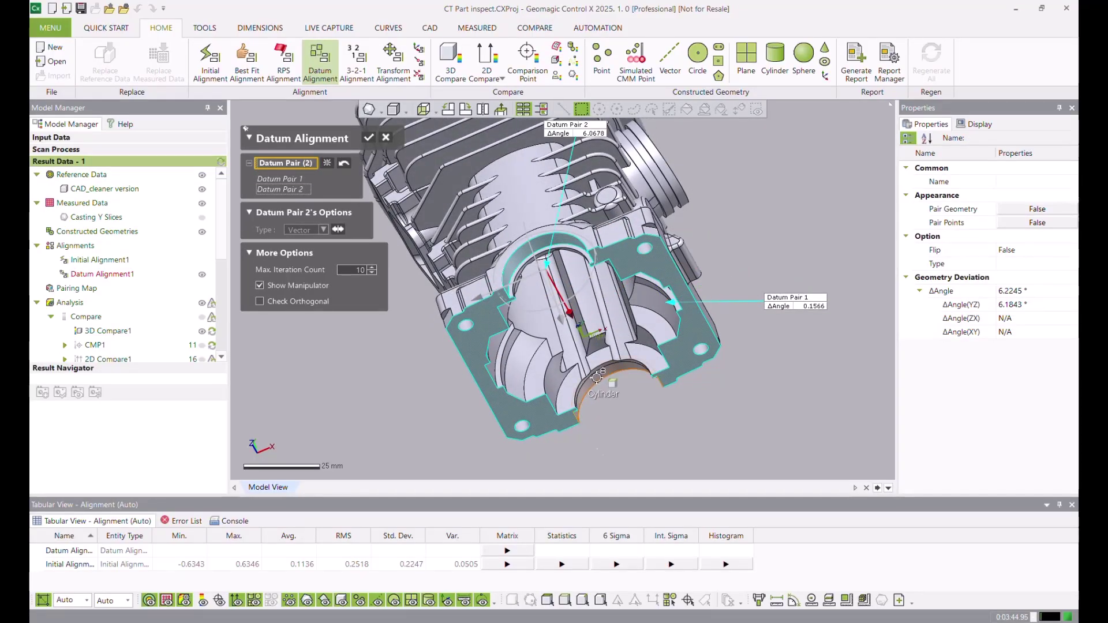
right_click_drag(551, 323, 583, 295)
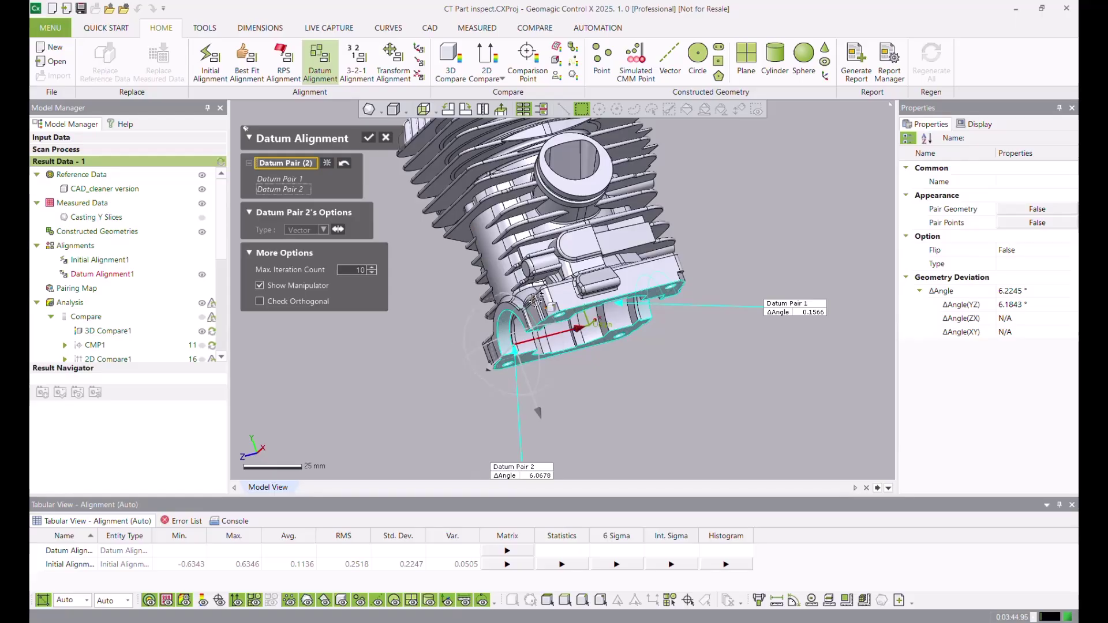
left_click_drag(564, 331, 592, 325)
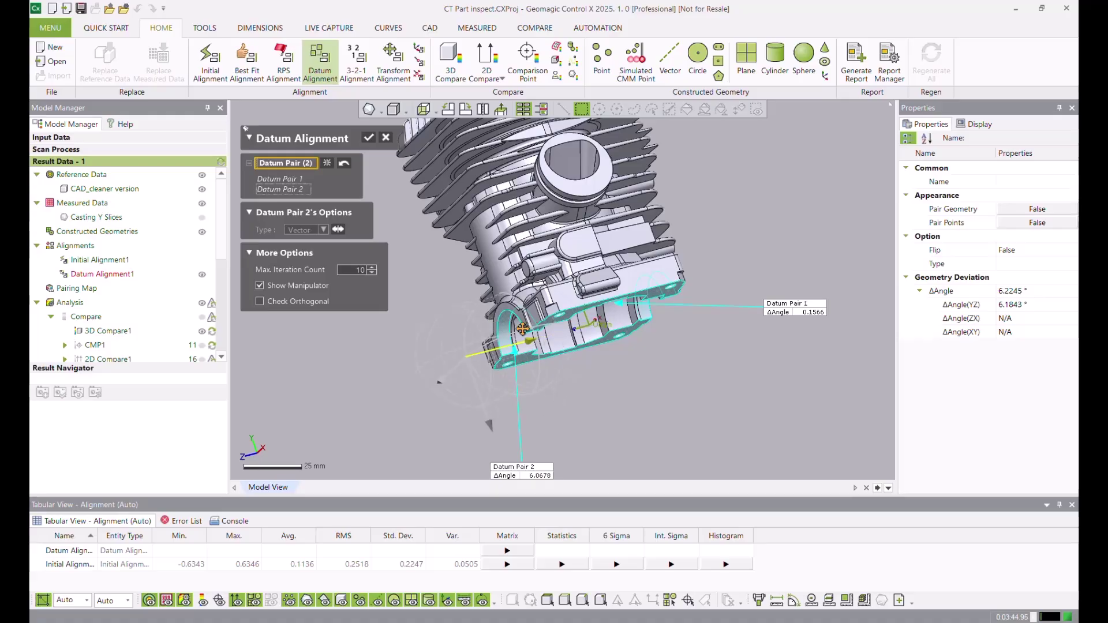
Step: Add the flat face around the arched base opening as the third datum pair of type Plane and apply the datum alignment
right_click_drag(592, 324, 493, 198)
left_click(601, 273)
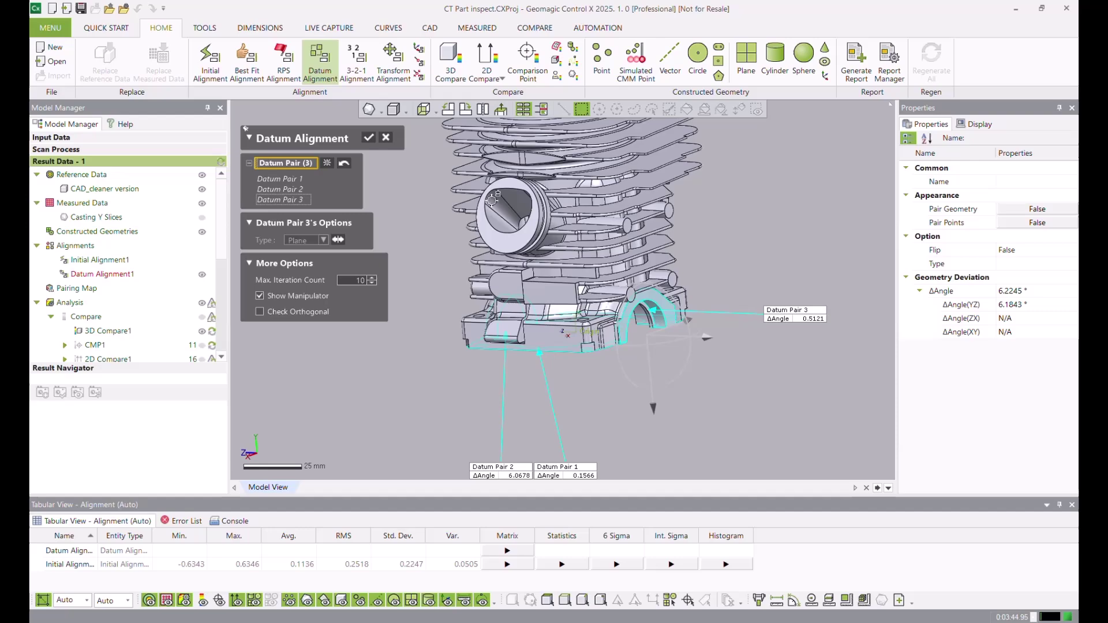
left_click(368, 139)
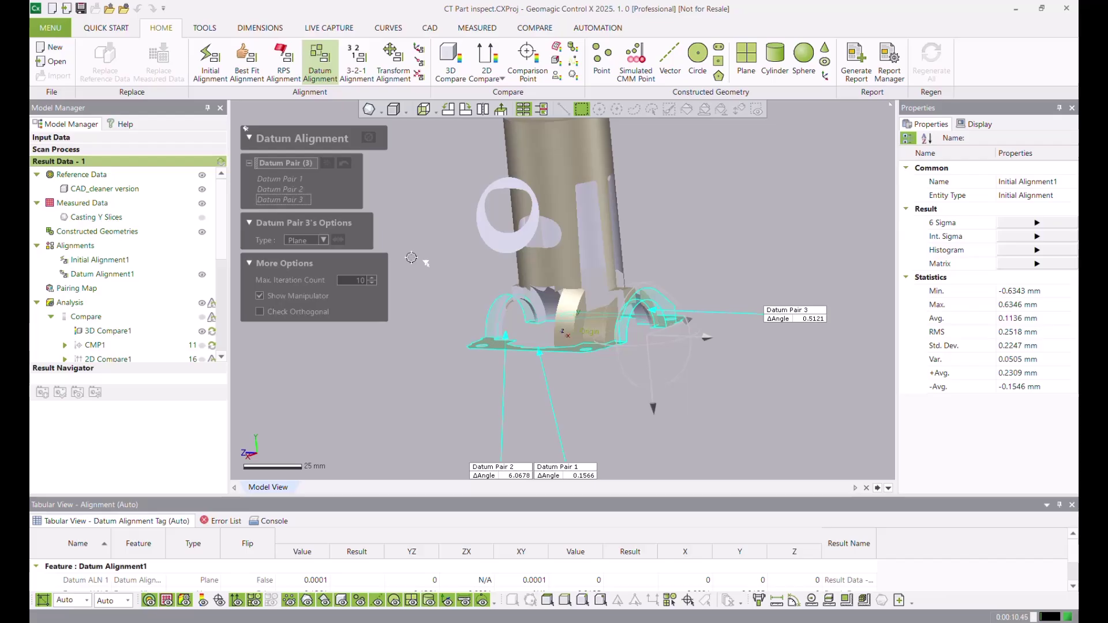
Step: Hide the Datum Alignment1 annotations, the 3D GD&T groups Group1 to Group5 and the cross section
right_click_drag(510, 330, 600, 309)
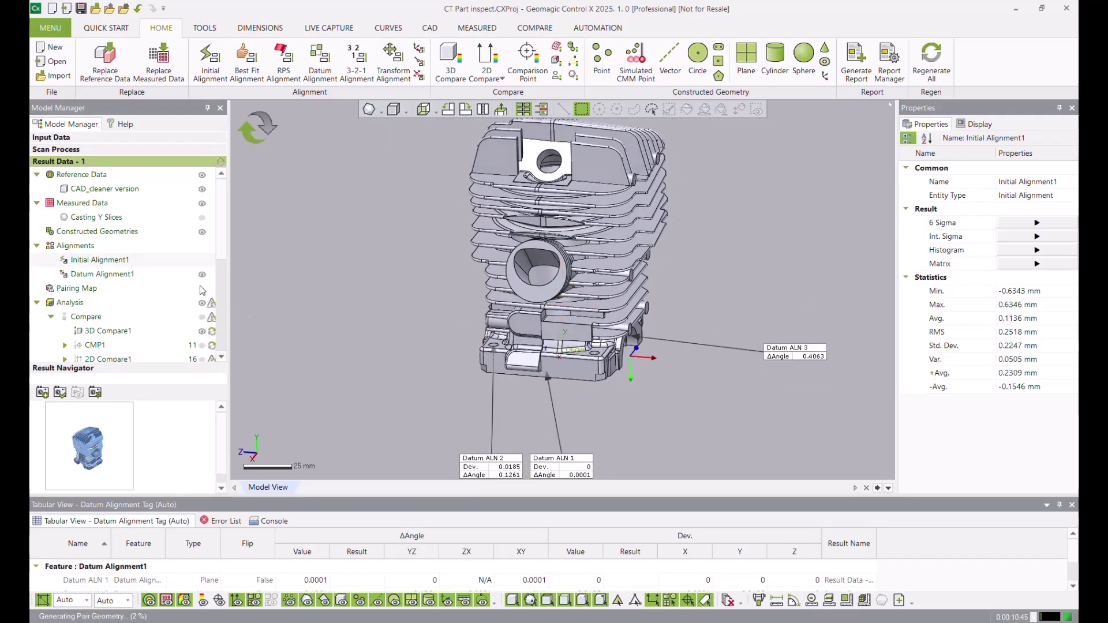
left_click(202, 276)
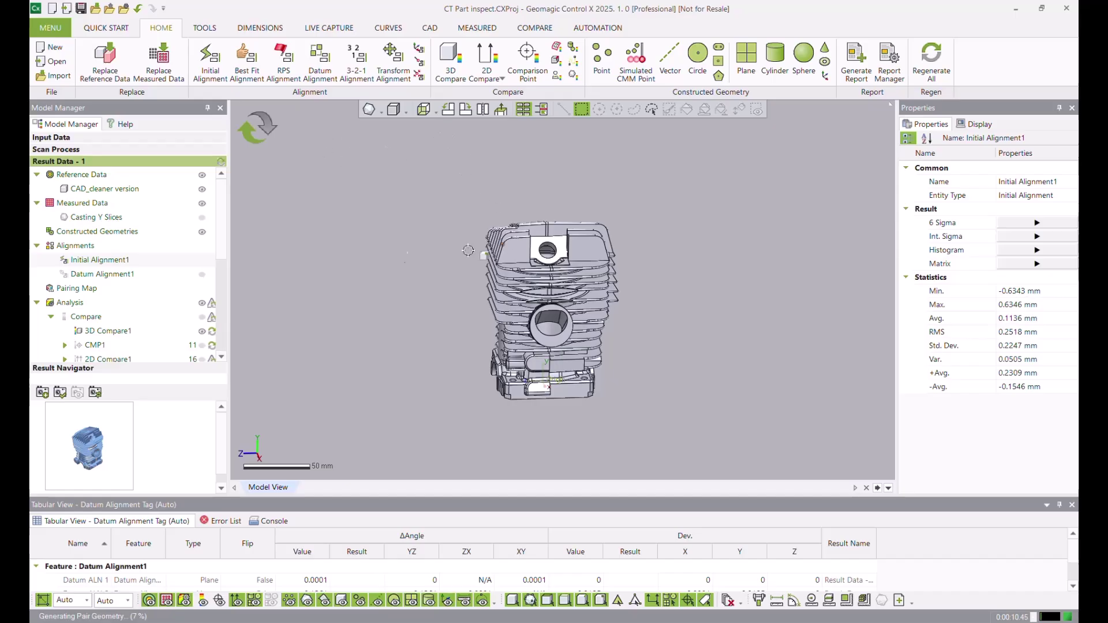
scroll(105, 354, "down", 3)
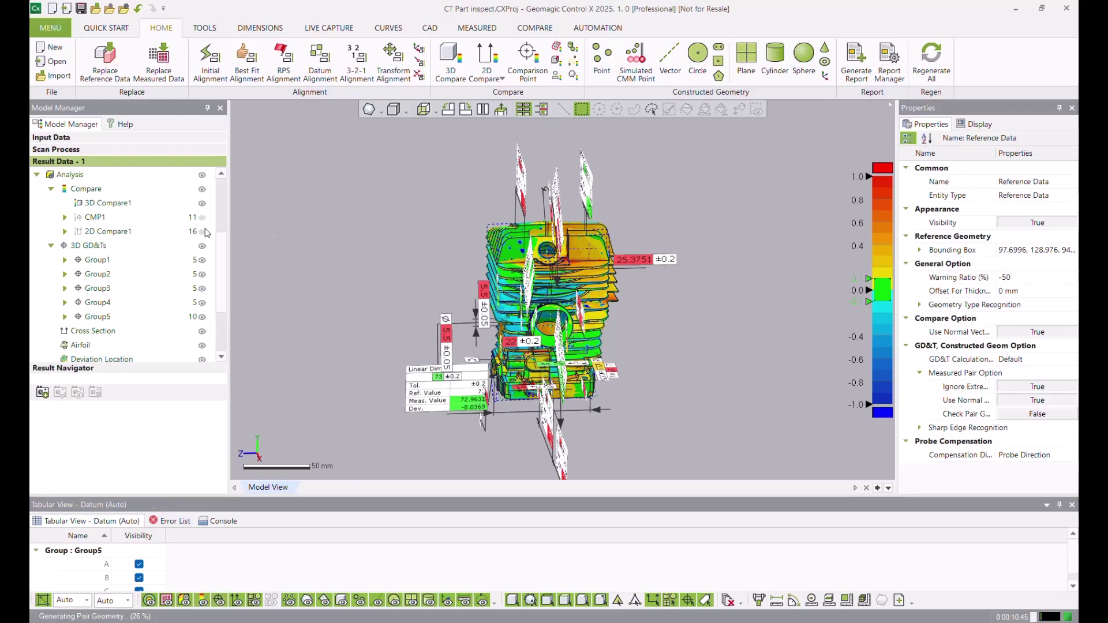
right_click_drag(353, 259, 304, 243)
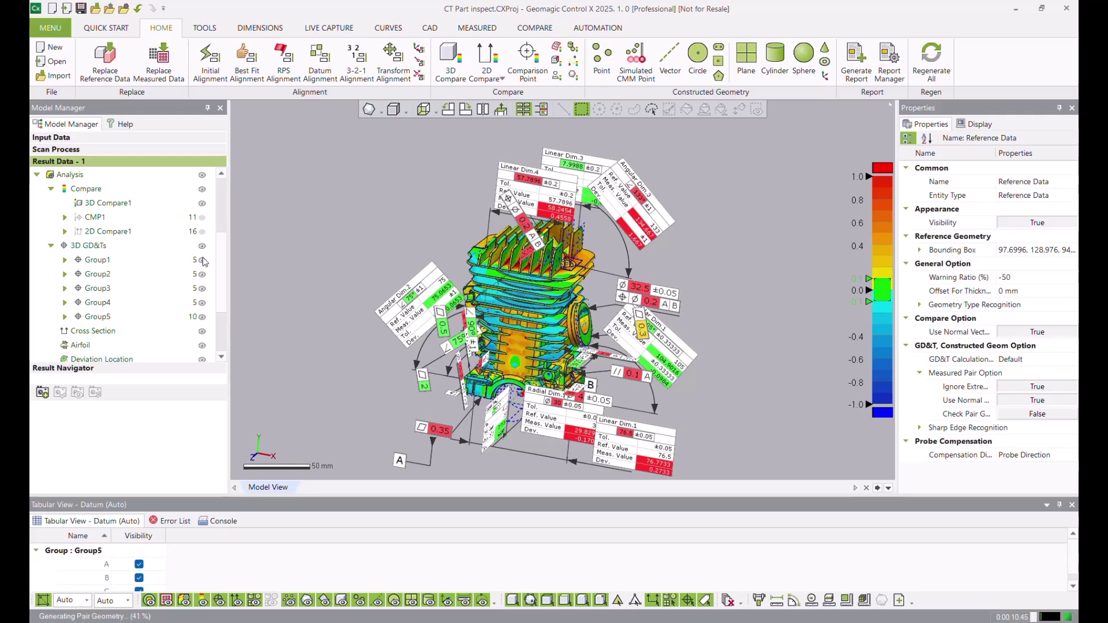
left_click_drag(202, 261, 205, 326)
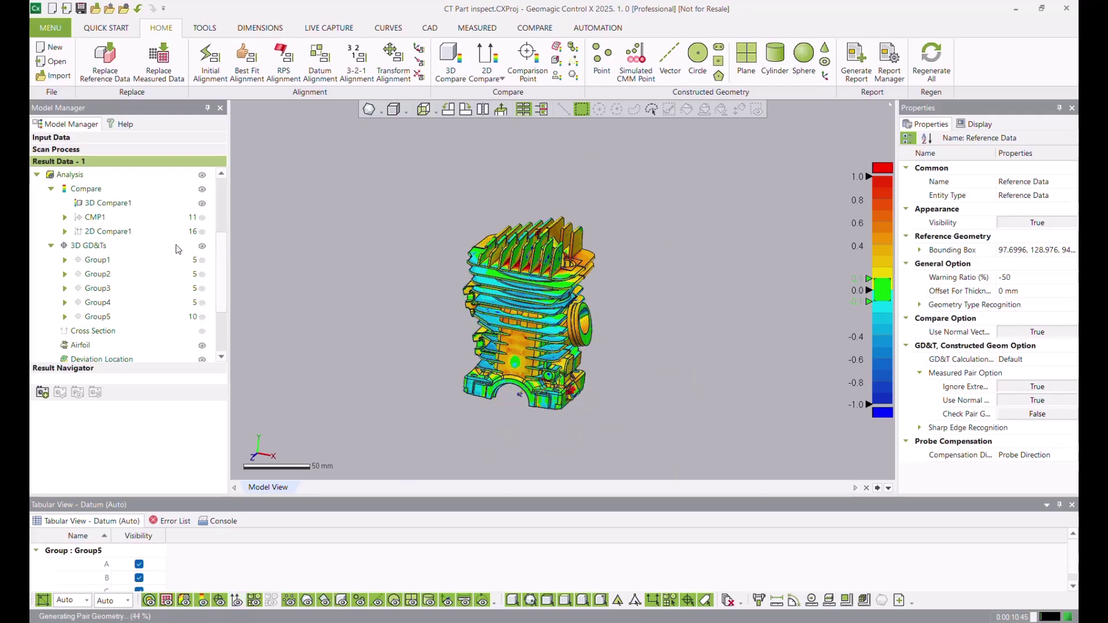
scroll(168, 251, "up", 3)
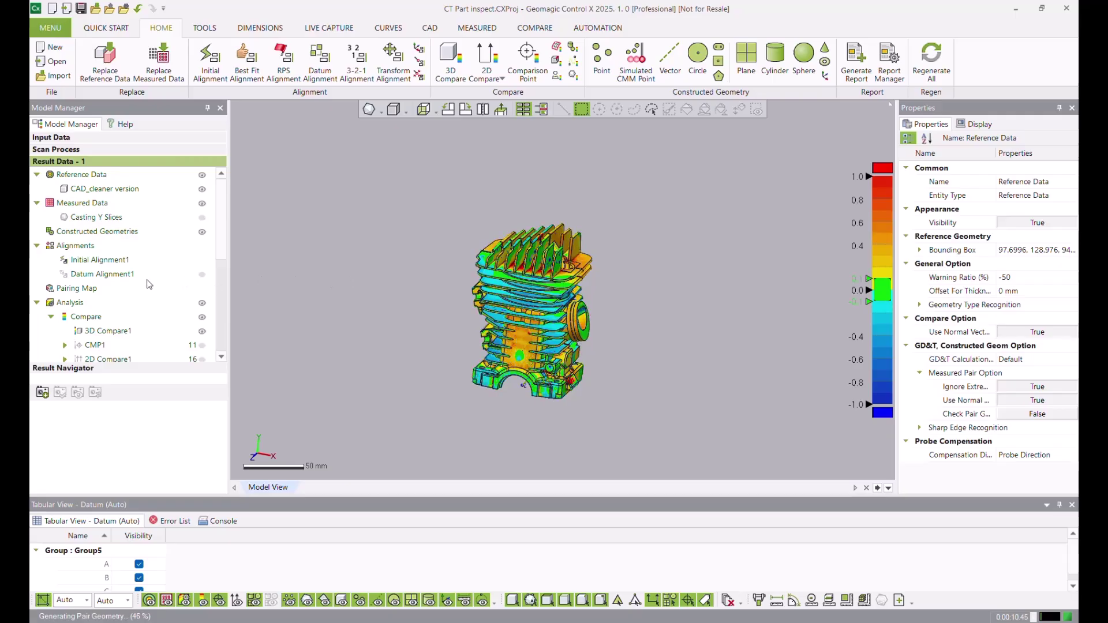
Step: Show the dimension annotations of the 3D GD&T groups Group1 to Group5 on the model
scroll(167, 280, "down", 2)
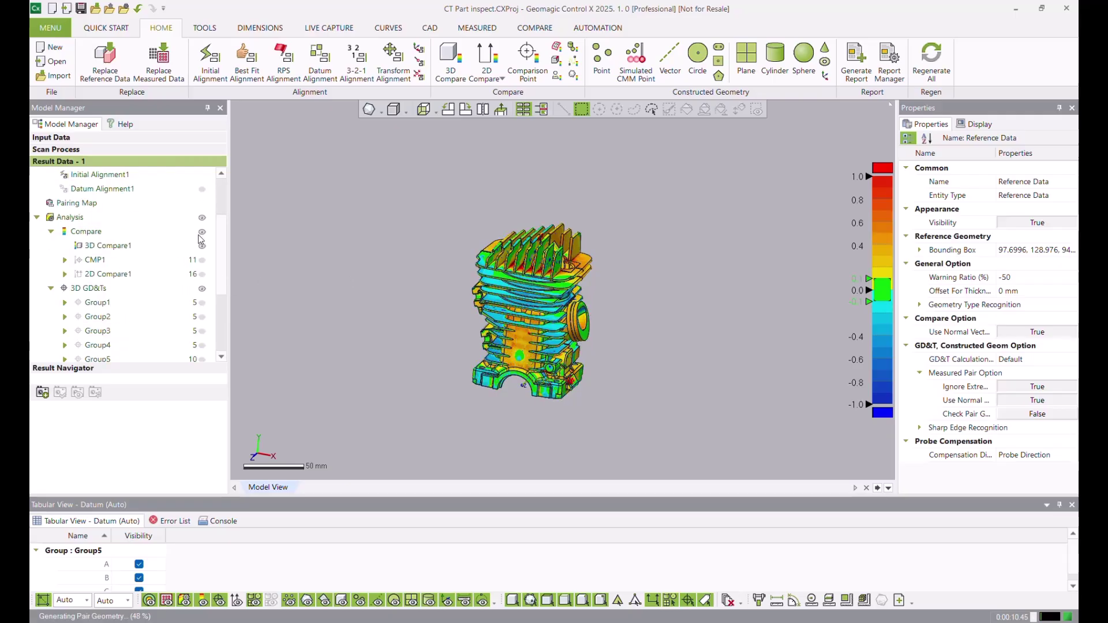
left_click(202, 303)
left_click(202, 345)
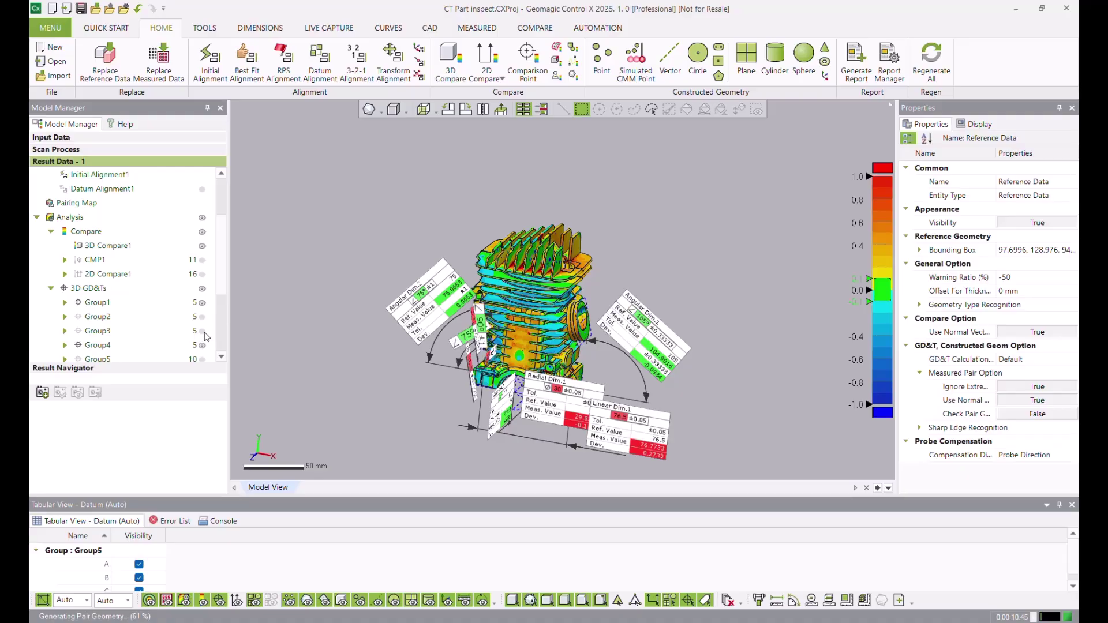
left_click(202, 331)
left_click(201, 317)
scroll(203, 317, "down", 2)
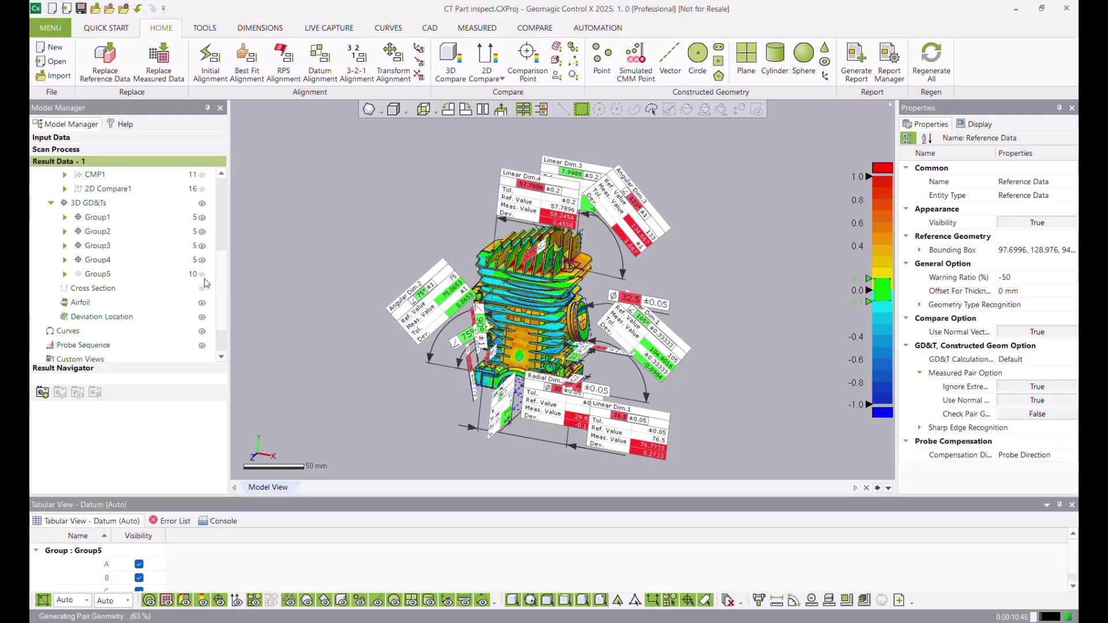
left_click(202, 274)
Step: Hide the annotations of the 3D GD&T groups Group5 to Group1 again
scroll(201, 283, "up", 1)
left_click(202, 317)
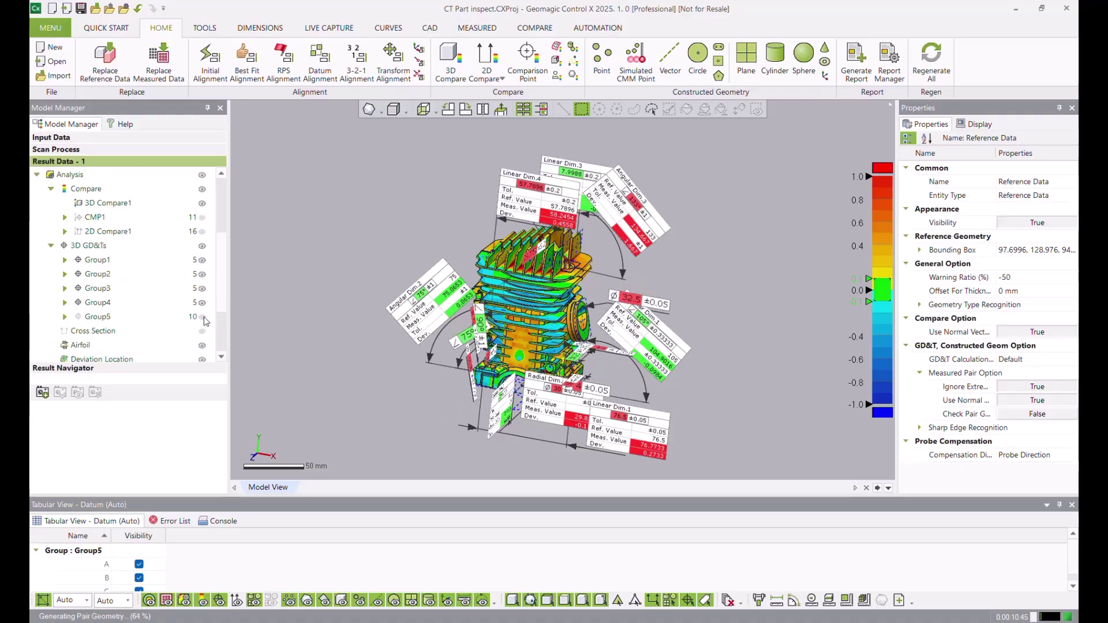
left_click(202, 302)
left_click(203, 288)
left_click(202, 275)
left_click(202, 260)
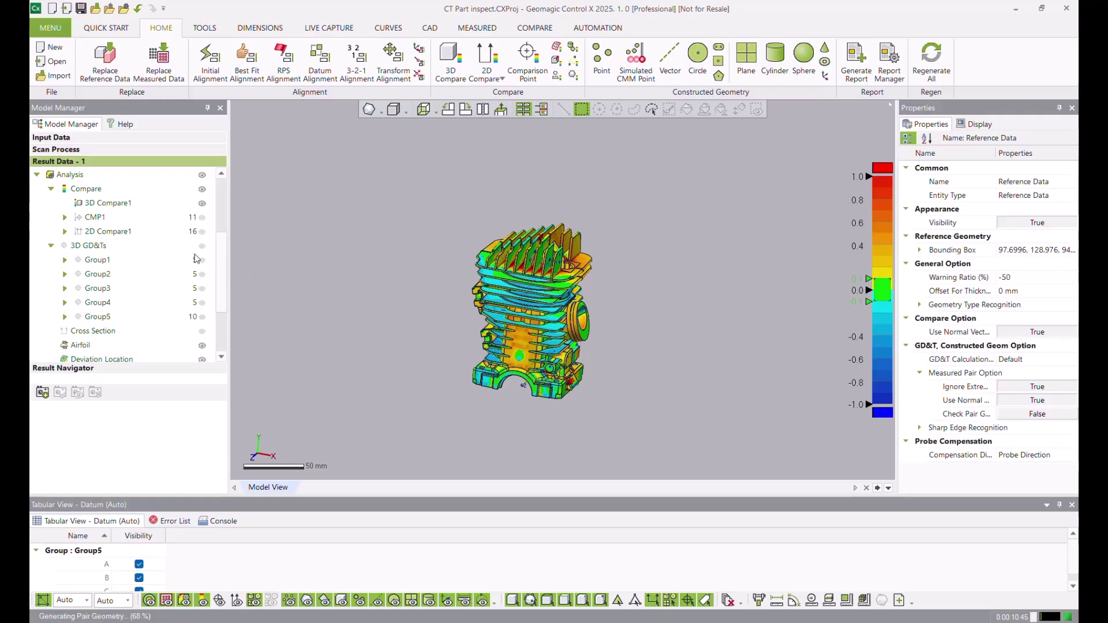
left_click(203, 288)
left_click(203, 275)
left_click(201, 261)
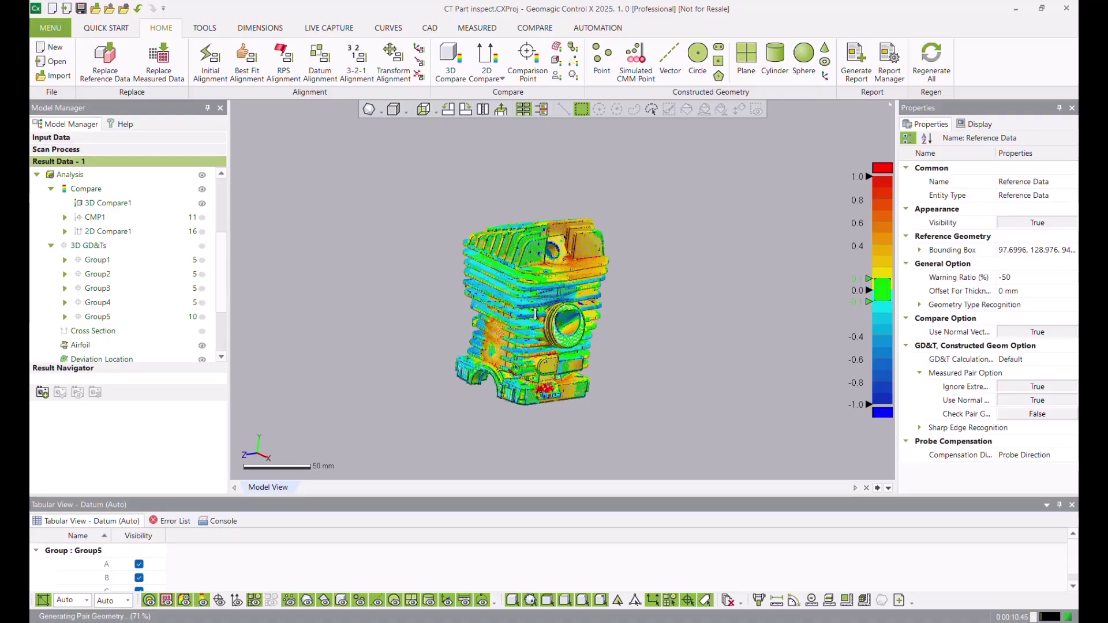
Step: Select 3D Compare1 and examine its deviation colour map on the casting's side with the round port
left_click(110, 205)
right_click_drag(551, 295, 417, 287)
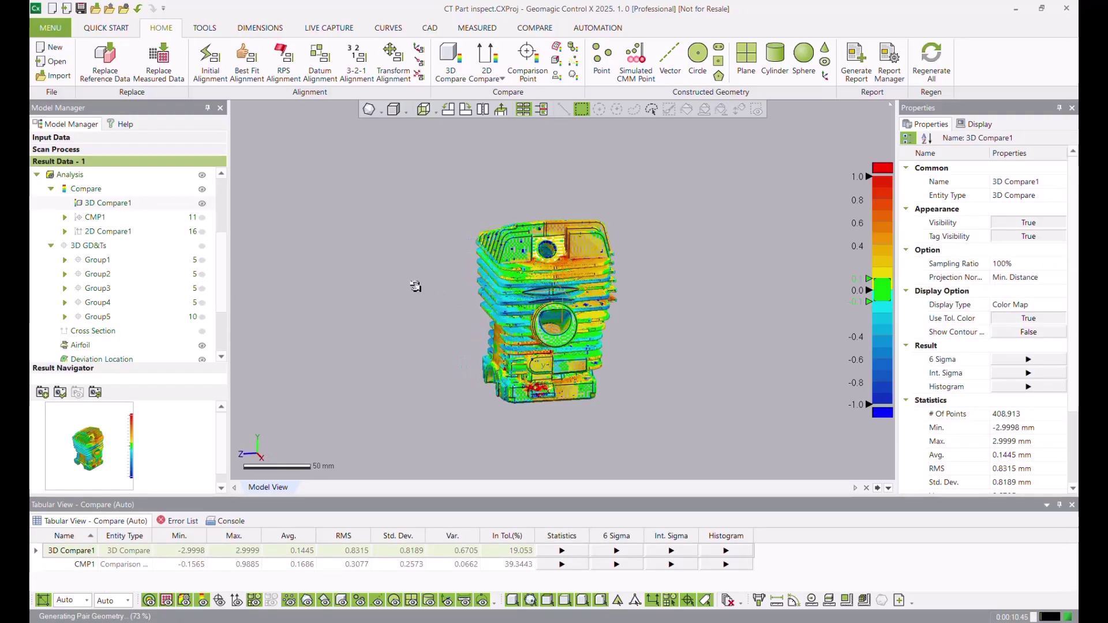
scroll(636, 307, "up", 3)
right_click_drag(632, 306, 547, 302)
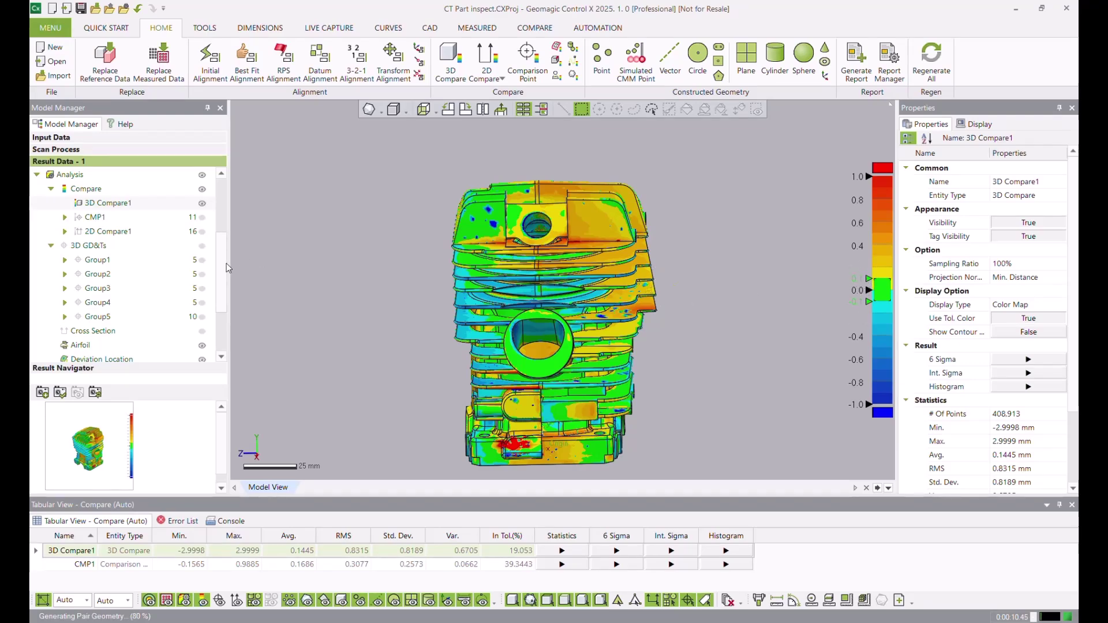
left_click(332, 265)
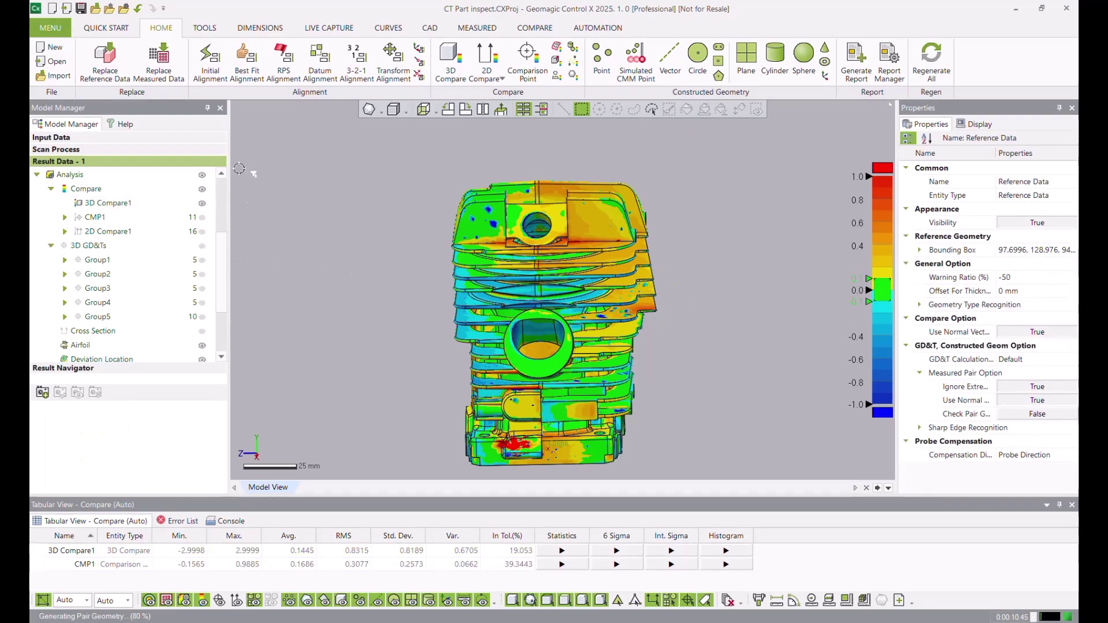
Step: Open the Preferences and review the length units available for the Default Measure Unit
left_click(49, 32)
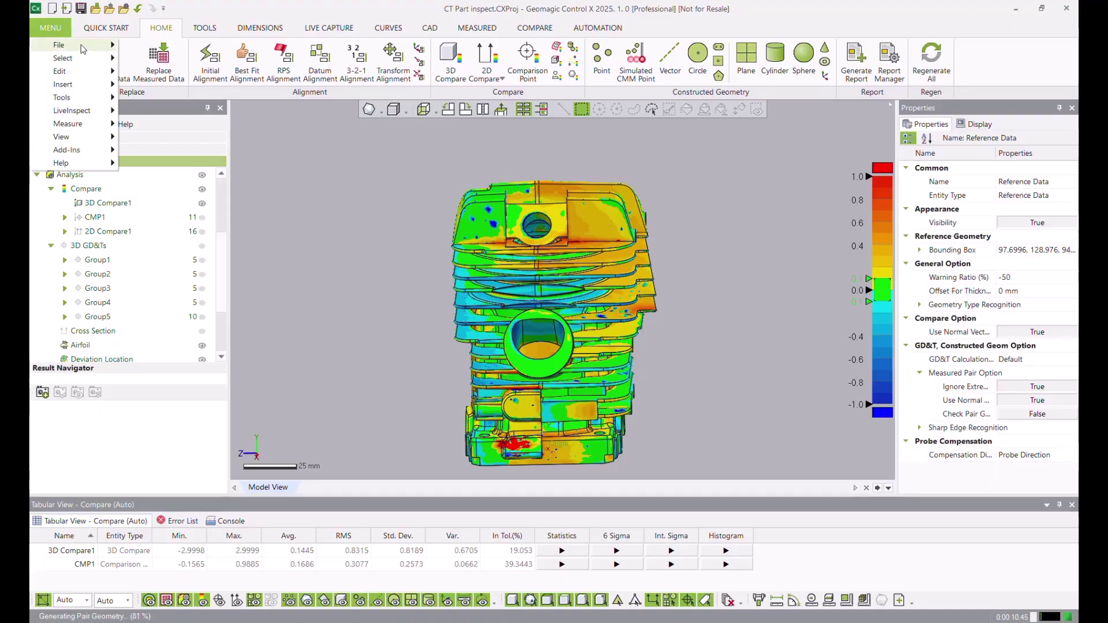
mouse_move(81, 45)
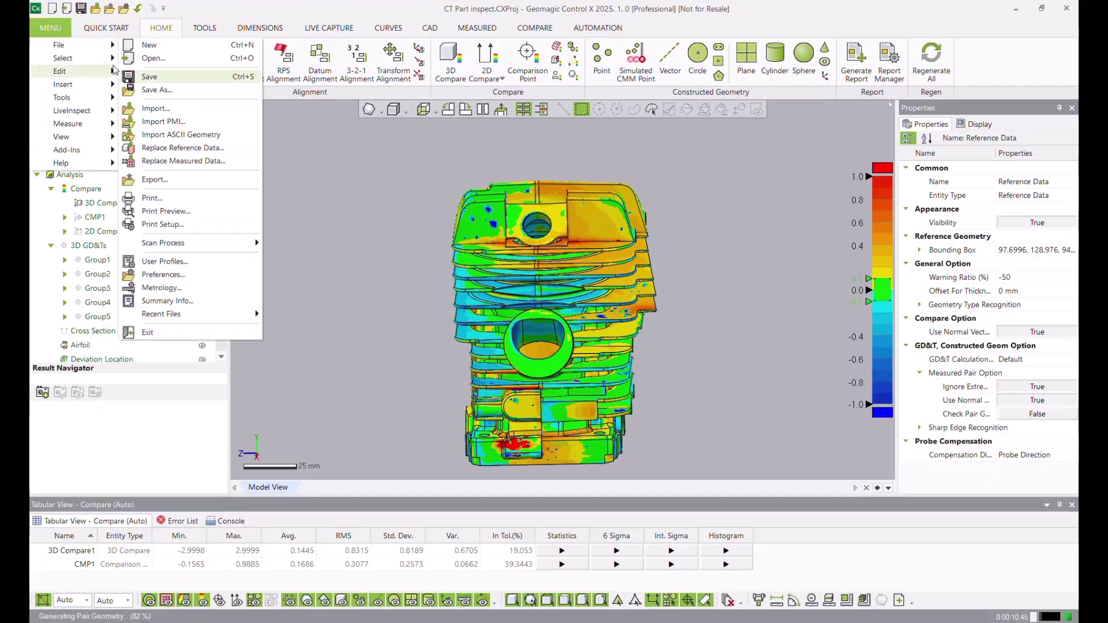
left_click(163, 275)
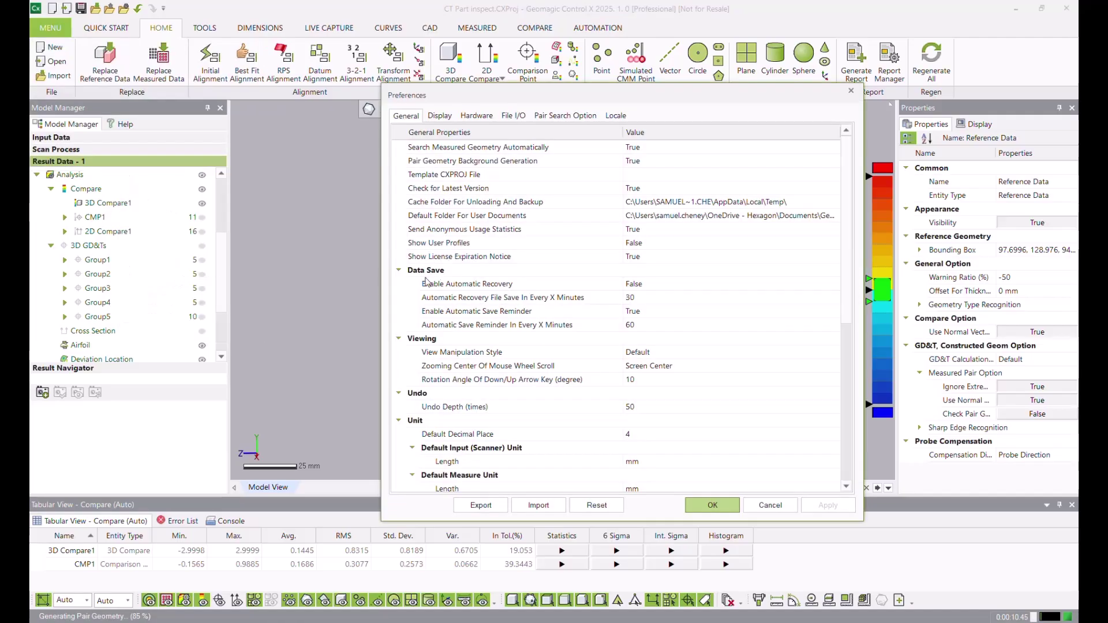
scroll(574, 260, "down", 5)
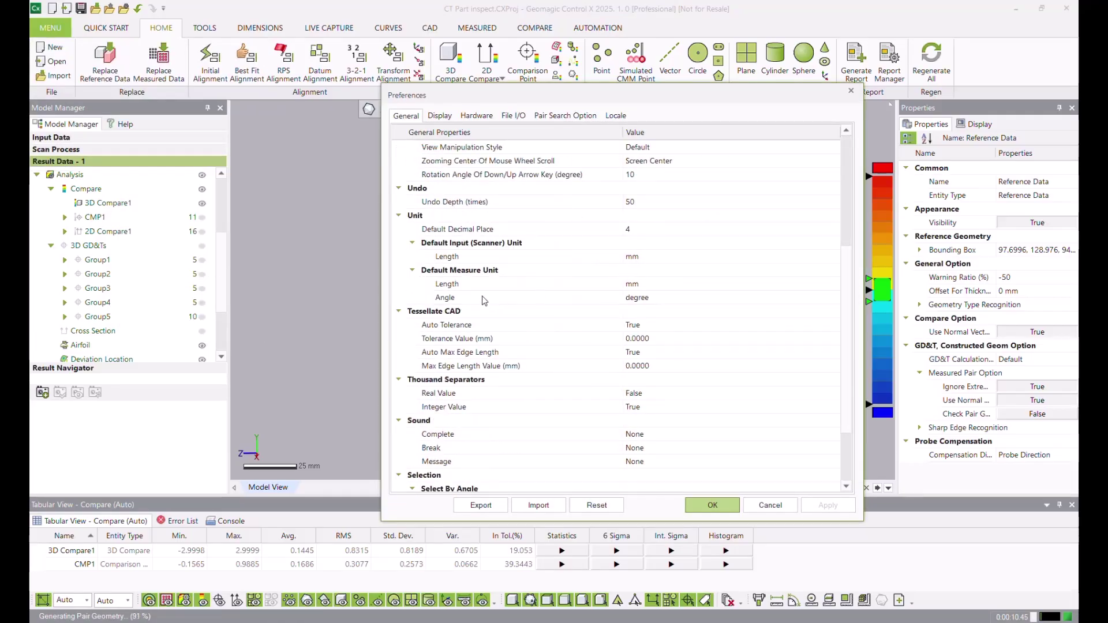
left_click(726, 282)
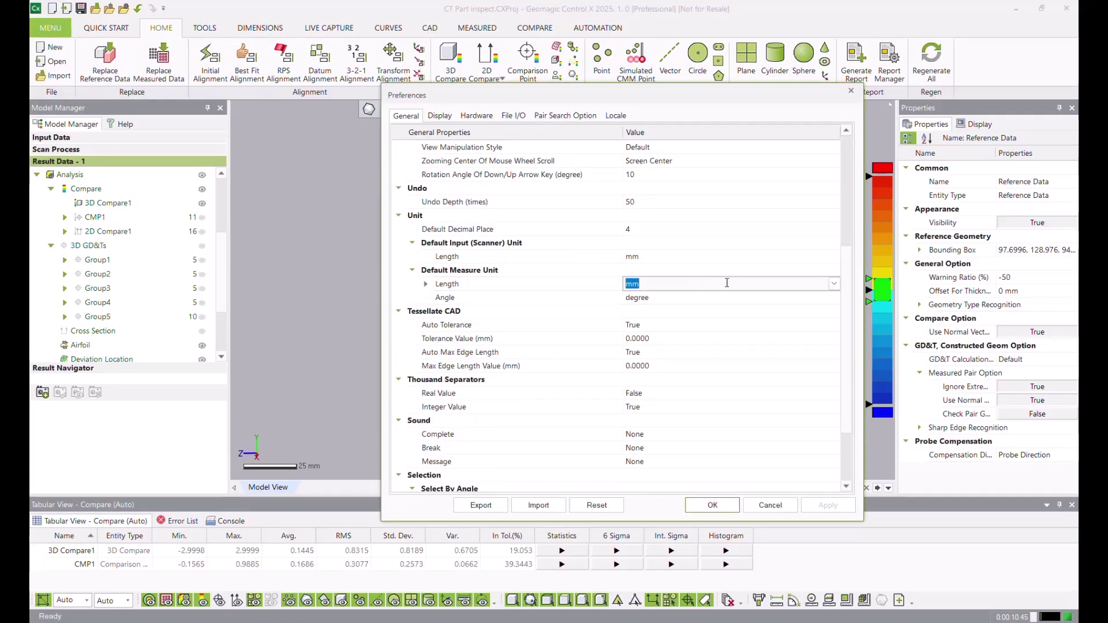
left_click(834, 283)
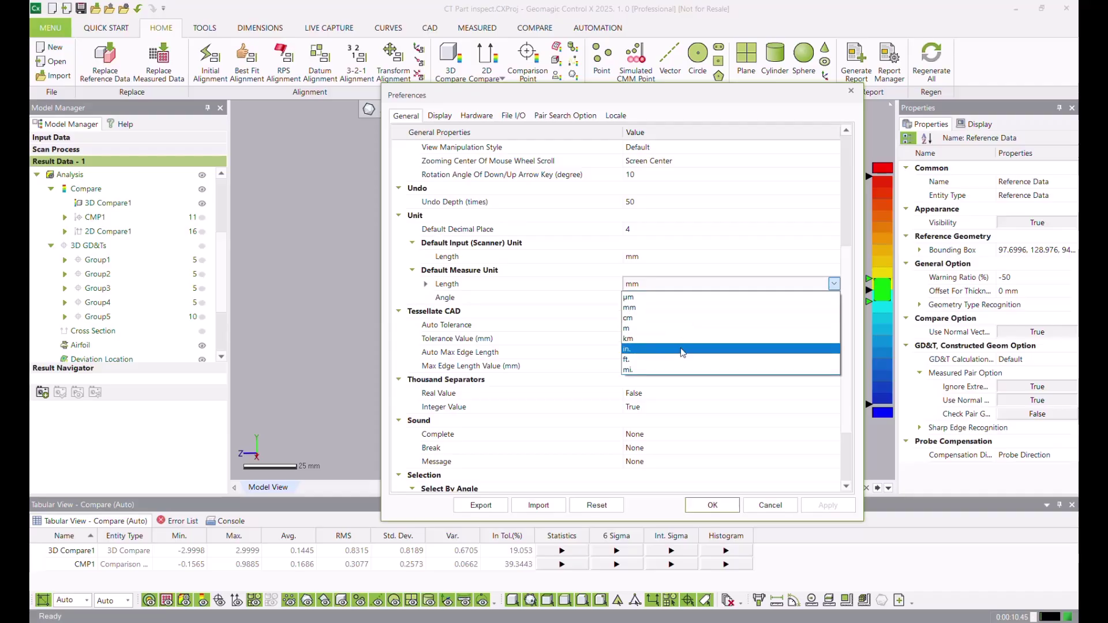
left_click(507, 297)
left_click(529, 244)
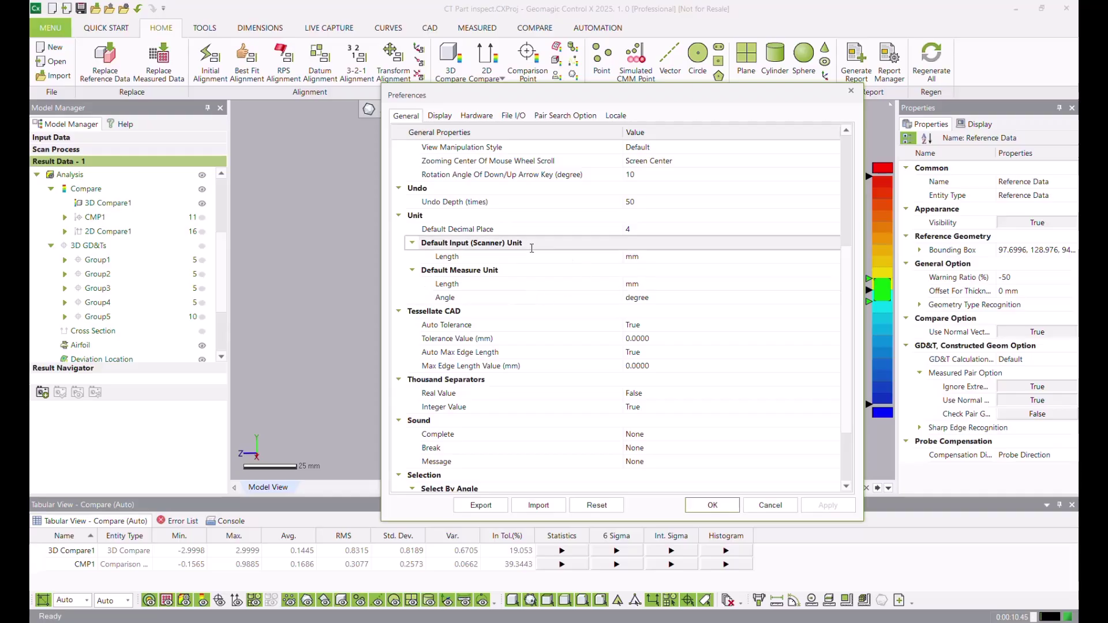
Step: Review the length units available for the Default Input (Scanner) Unit and close the Preferences without changing anything
left_click(712, 253)
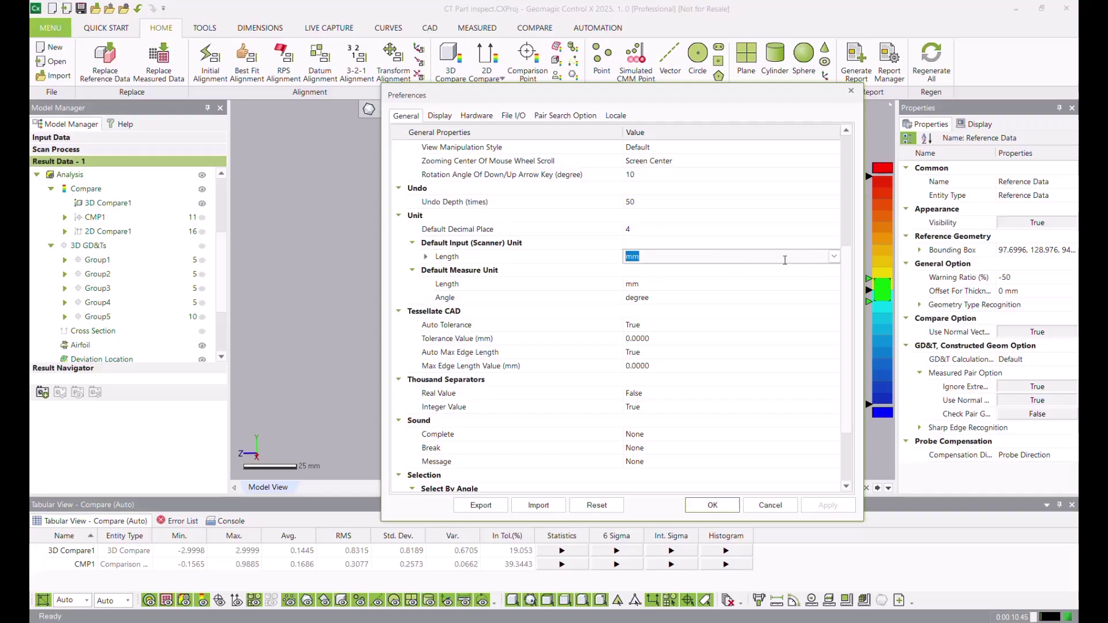
left_click(834, 259)
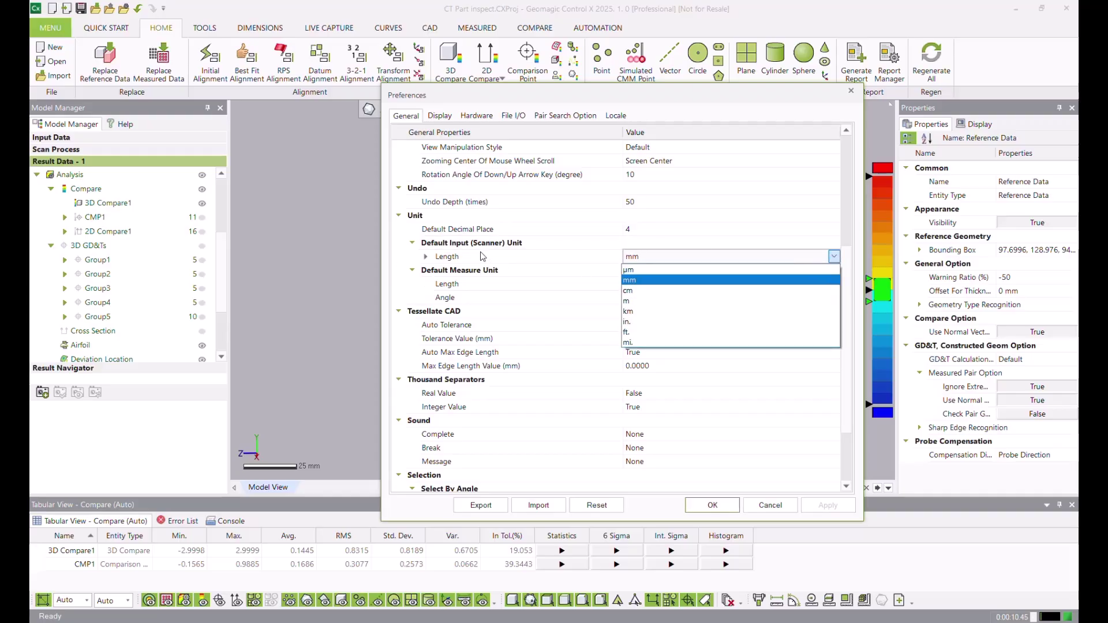
key("Up")
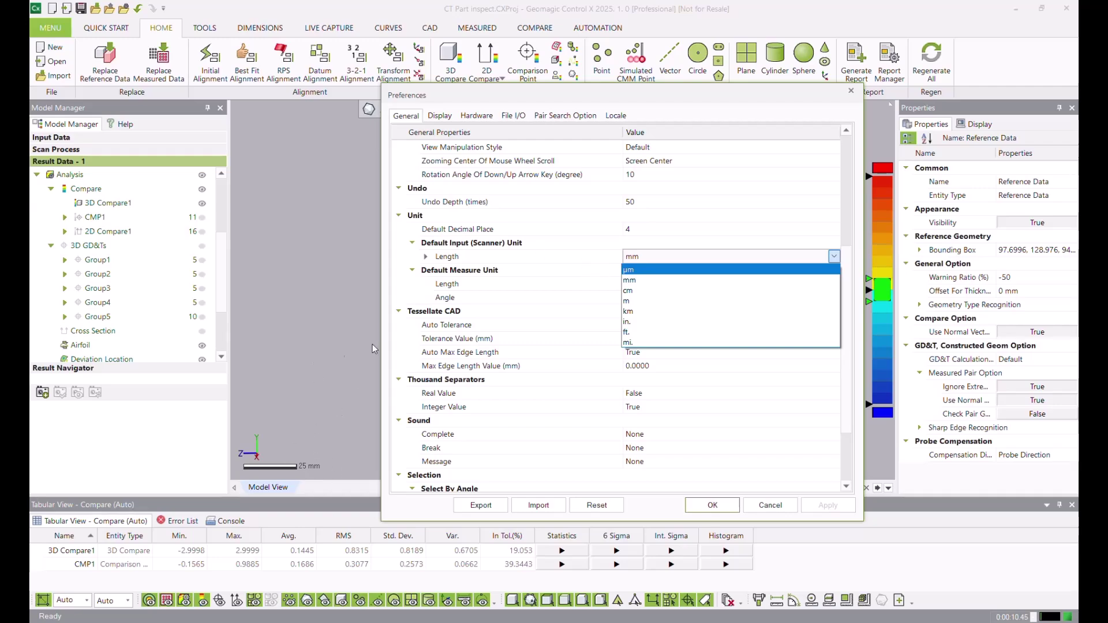
key("Escape")
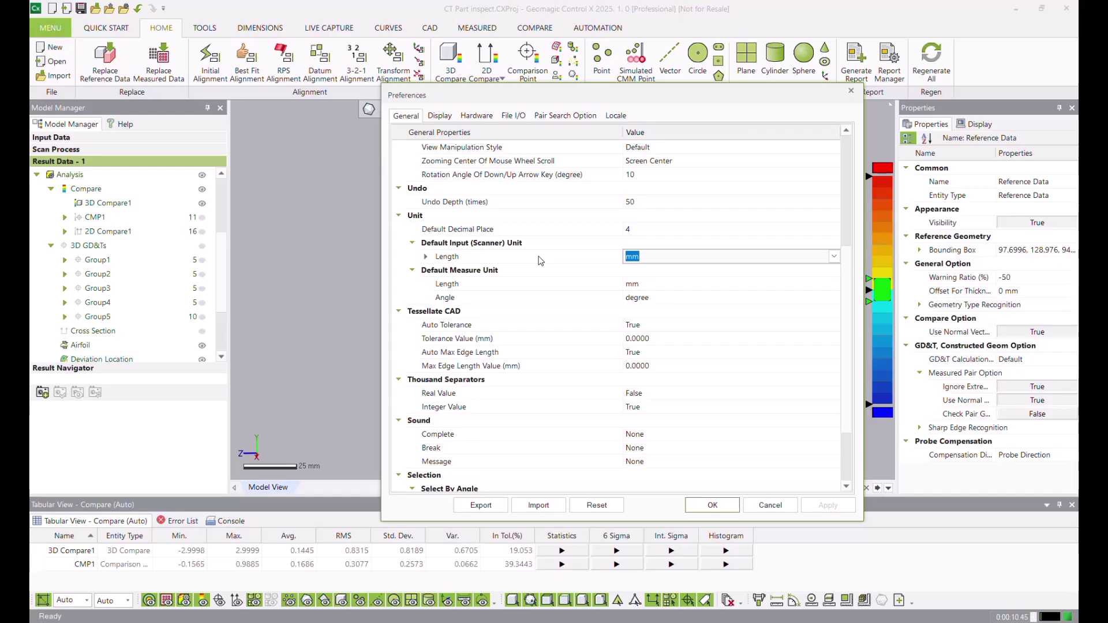
left_click(851, 90)
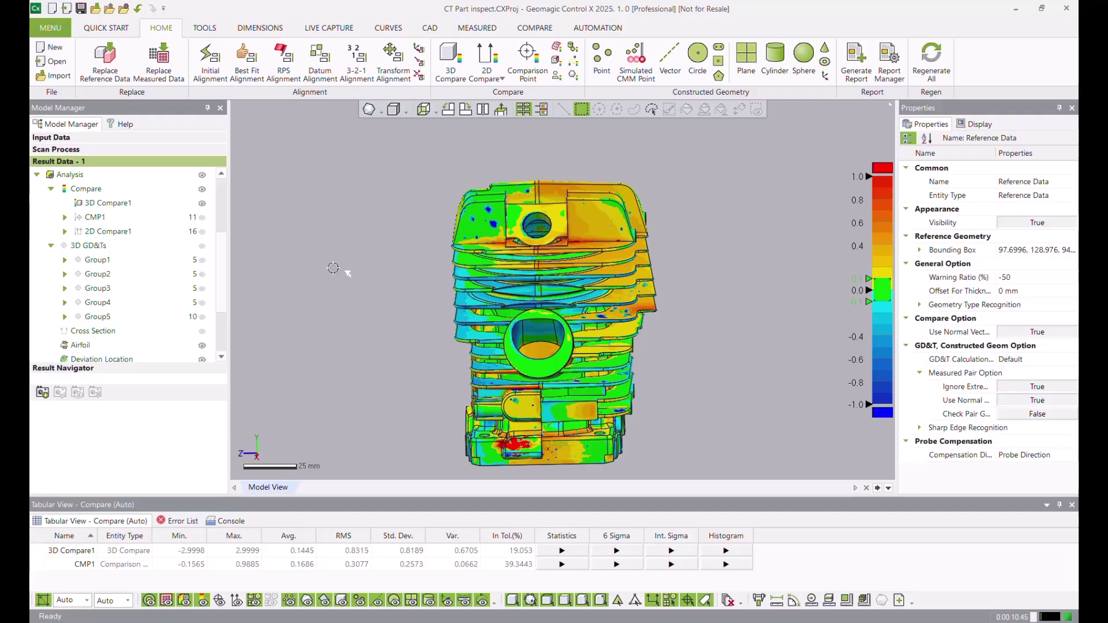
Step: Examine the 3D Compare1 colour map from several sides, recall its stored result view, and clear the selection
mouse_move(333, 268)
right_mouse_down()
mouse_move(343, 293)
mouse_move(412, 332)
right_mouse_up()
left_click(108, 203)
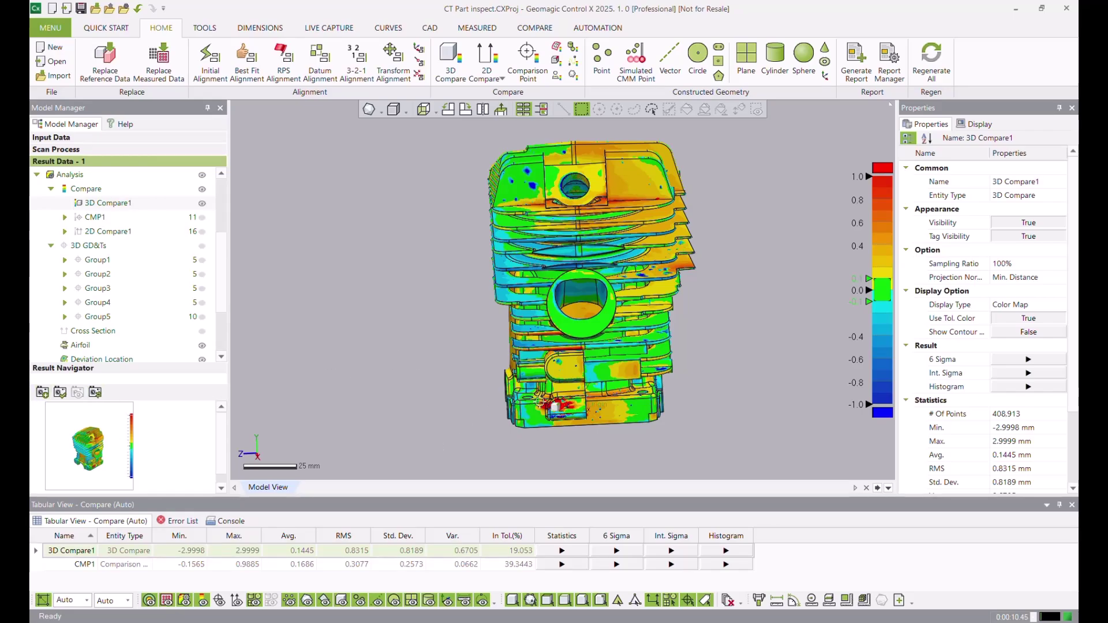
mouse_move(453, 405)
right_mouse_down()
mouse_move(423, 427)
mouse_move(306, 400)
right_mouse_up()
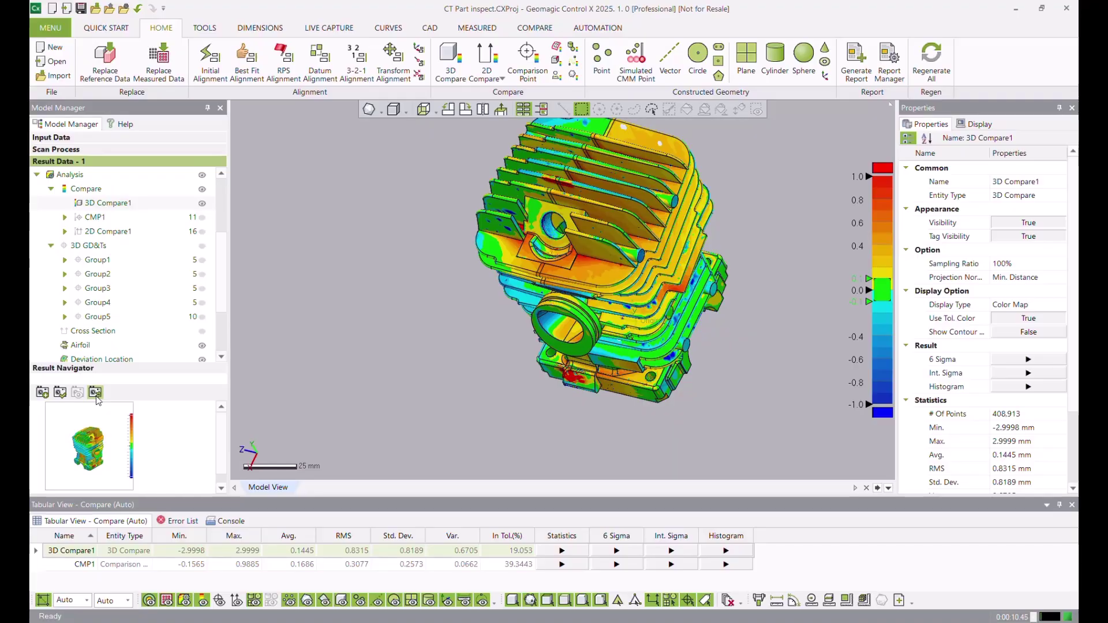
left_click(60, 392)
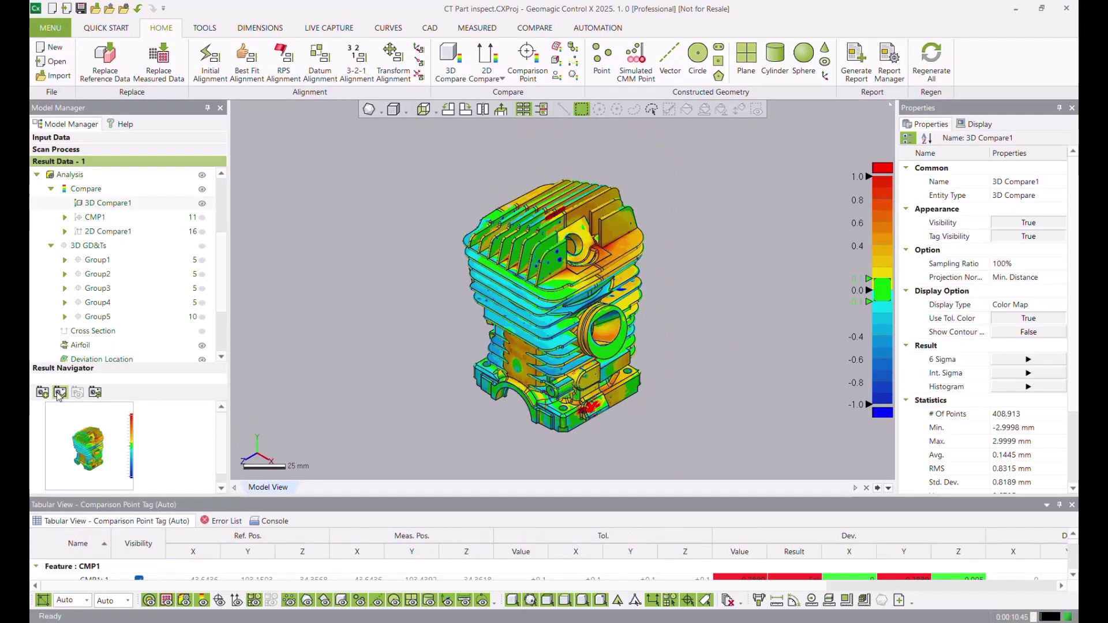
scroll(511, 397, "up", 5)
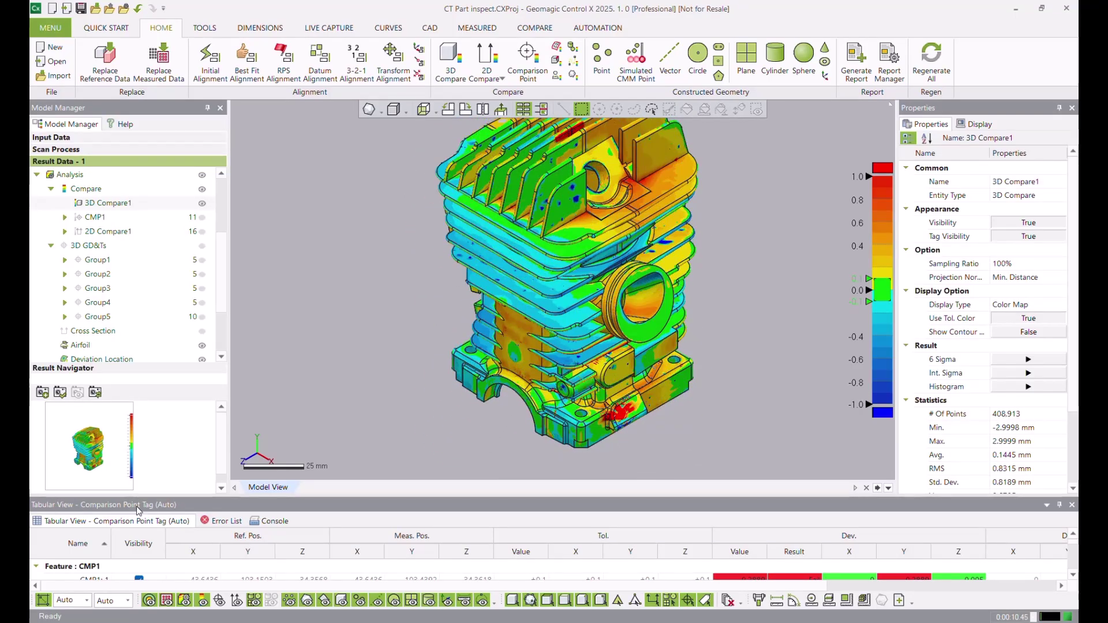
right_click_drag(655, 332, 642, 315)
left_click(375, 303)
Step: Show the Casting Y Slices mesh on its own by hiding the CAD_cleaner version body and 3D Compare1
scroll(128, 258, "up", 3)
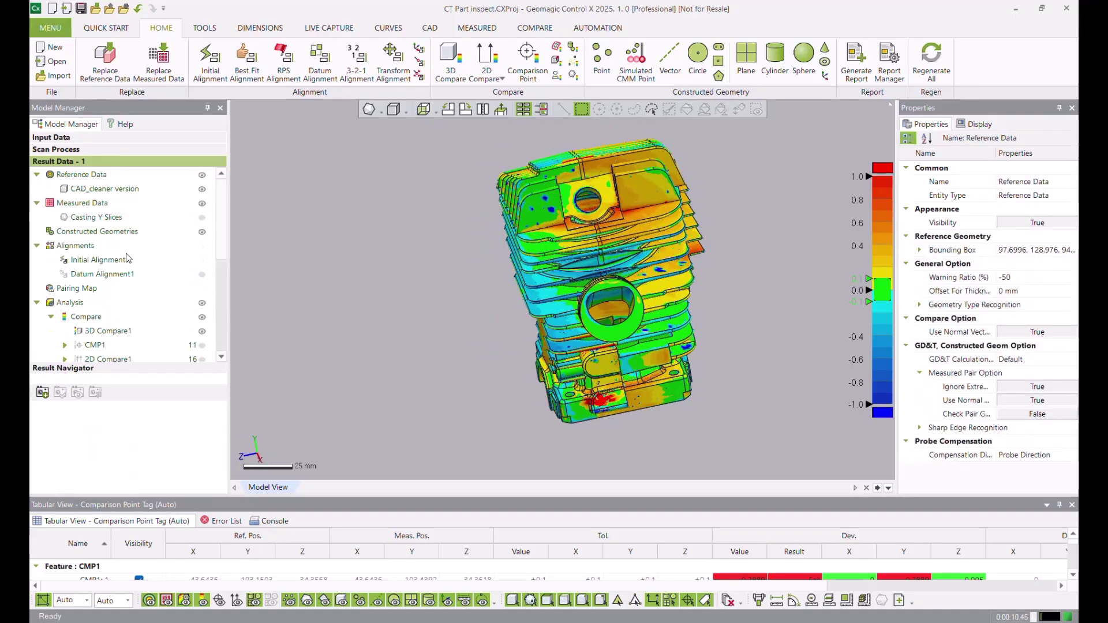
left_click(202, 218)
left_click(202, 189)
right_click_drag(459, 277, 453, 301)
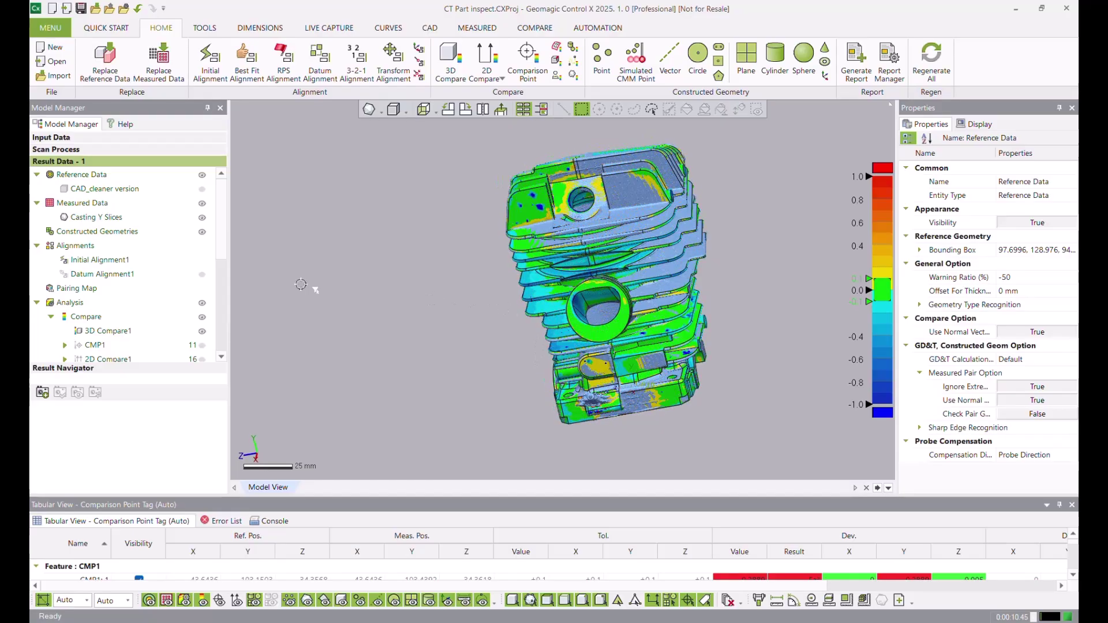
scroll(115, 303, "down", 1)
left_click(202, 288)
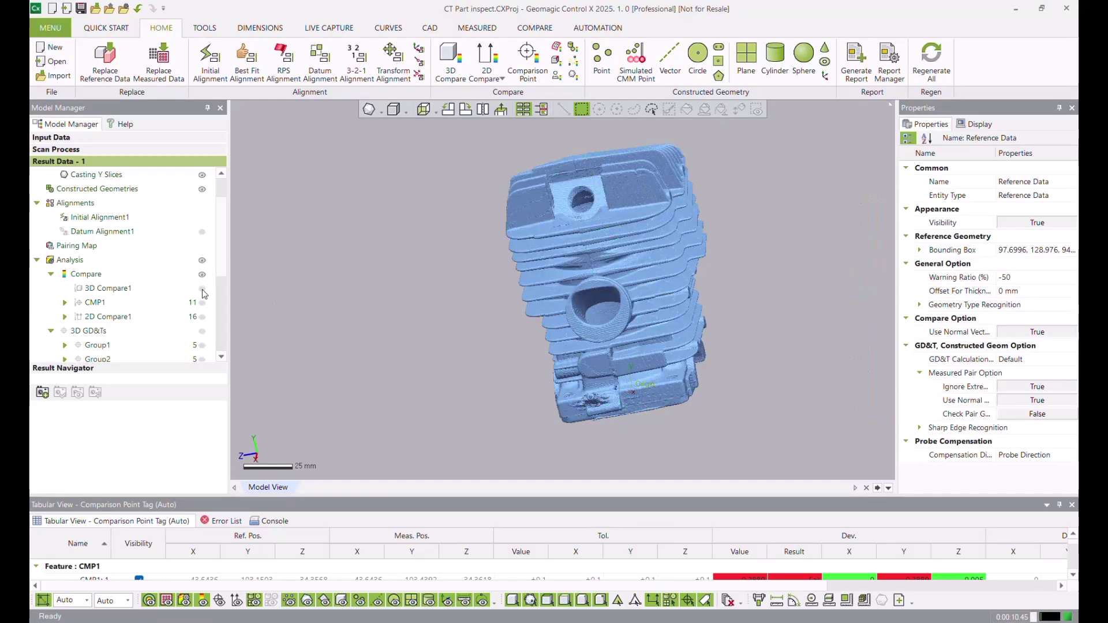
right_click_drag(479, 322, 639, 305)
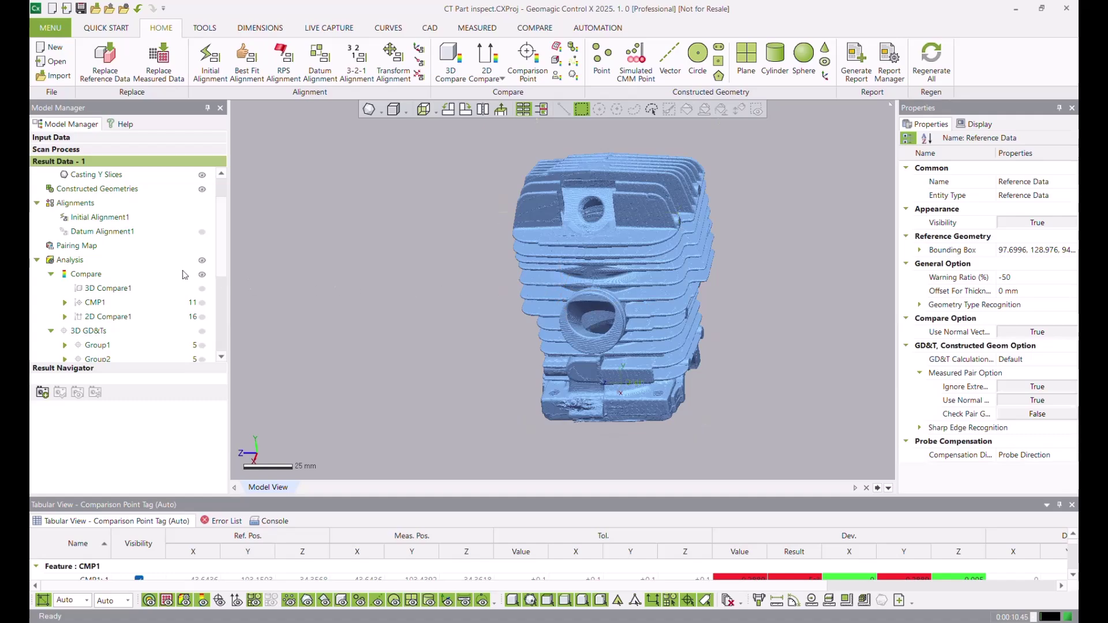
Step: Make the CAD_cleaner version reference body visible together with the scanned mesh
scroll(135, 193, "up", 1)
left_click(138, 189)
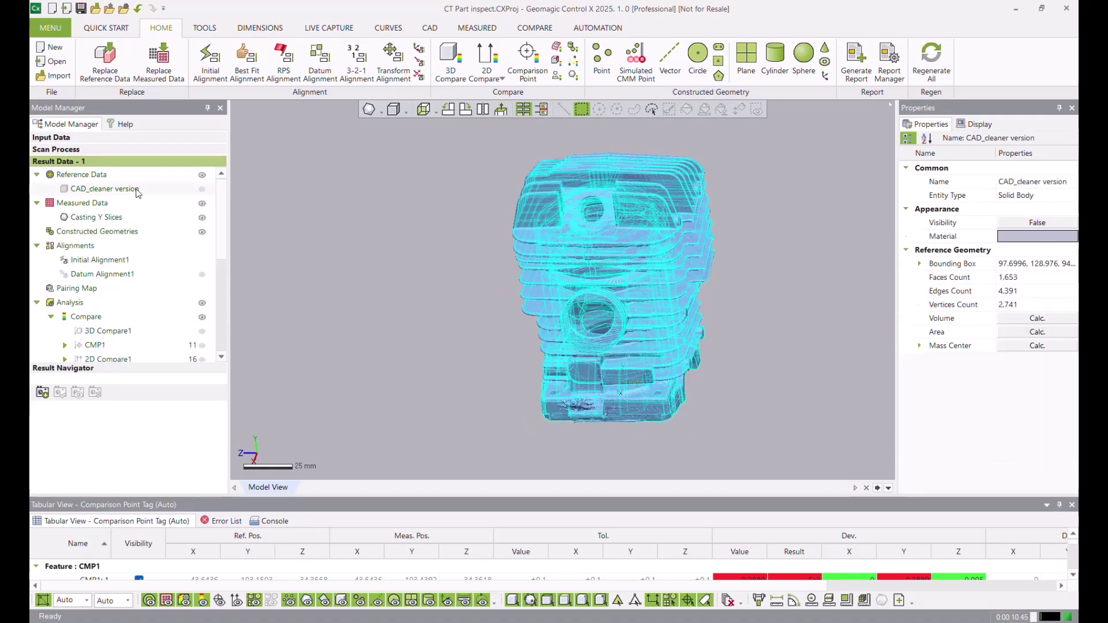
left_click(201, 190)
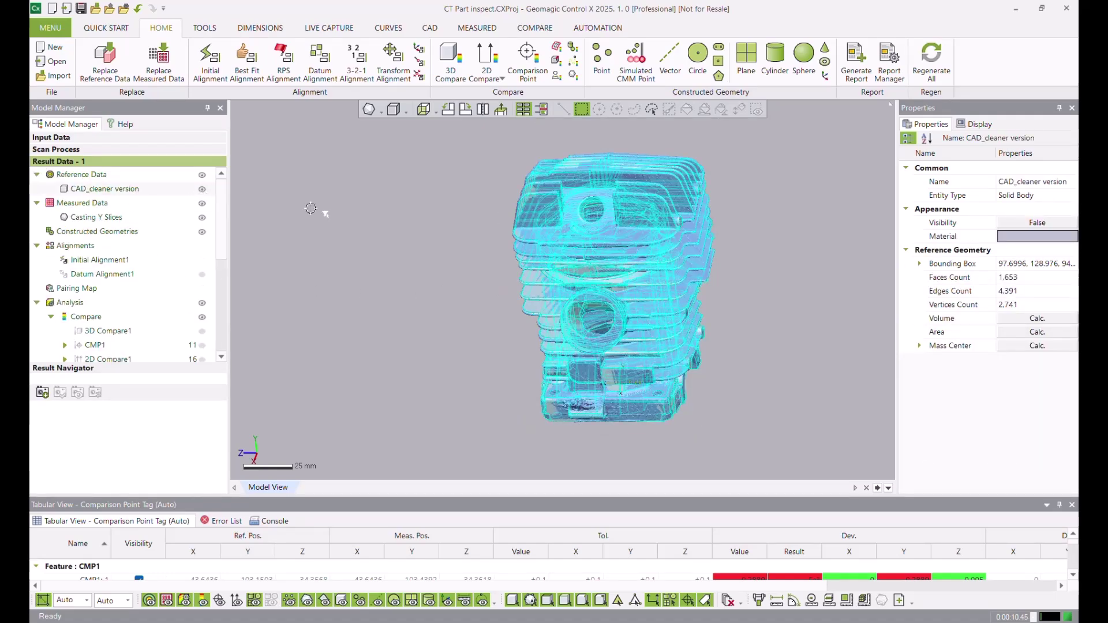
left_click(311, 244)
Step: Calculate the volume, mass center and surface area of the CAD_cleaner version body
left_click(144, 192)
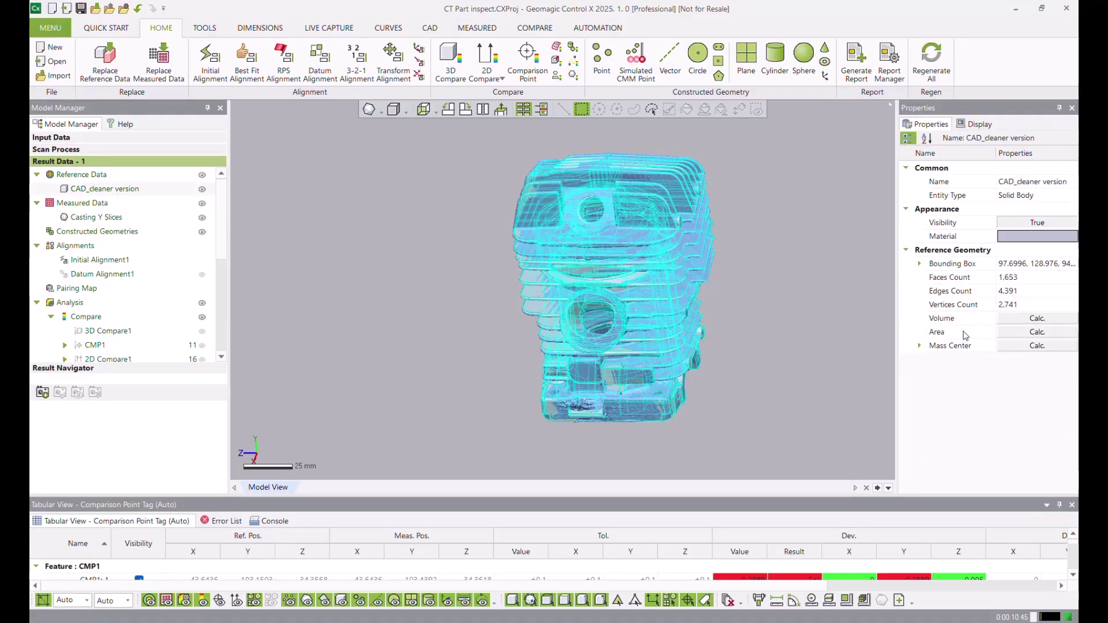
left_click(1036, 319)
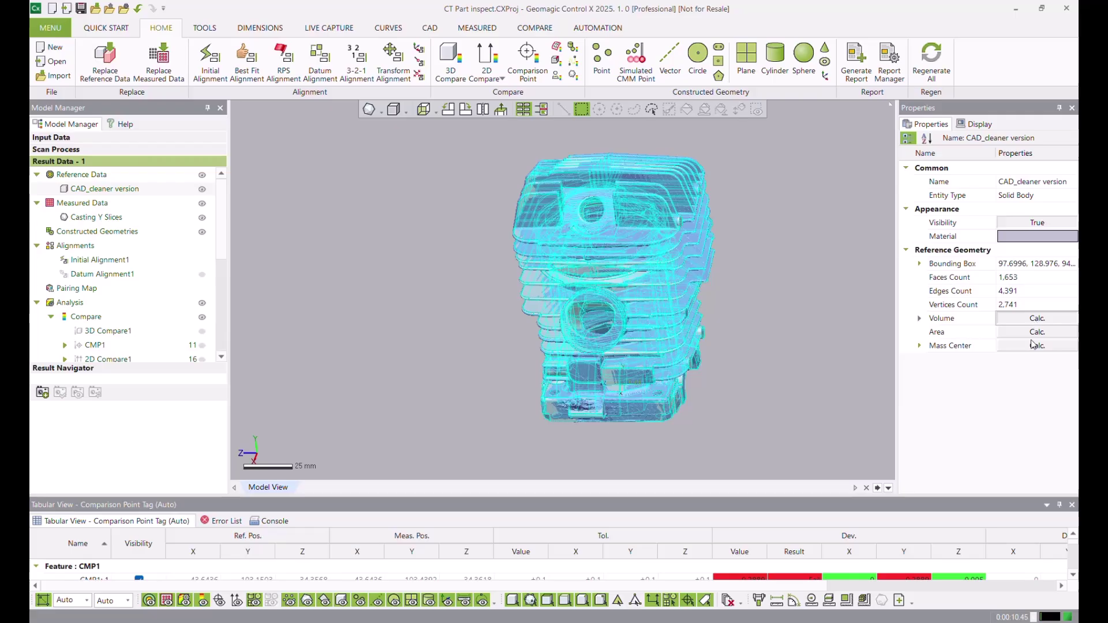
left_click(1026, 346)
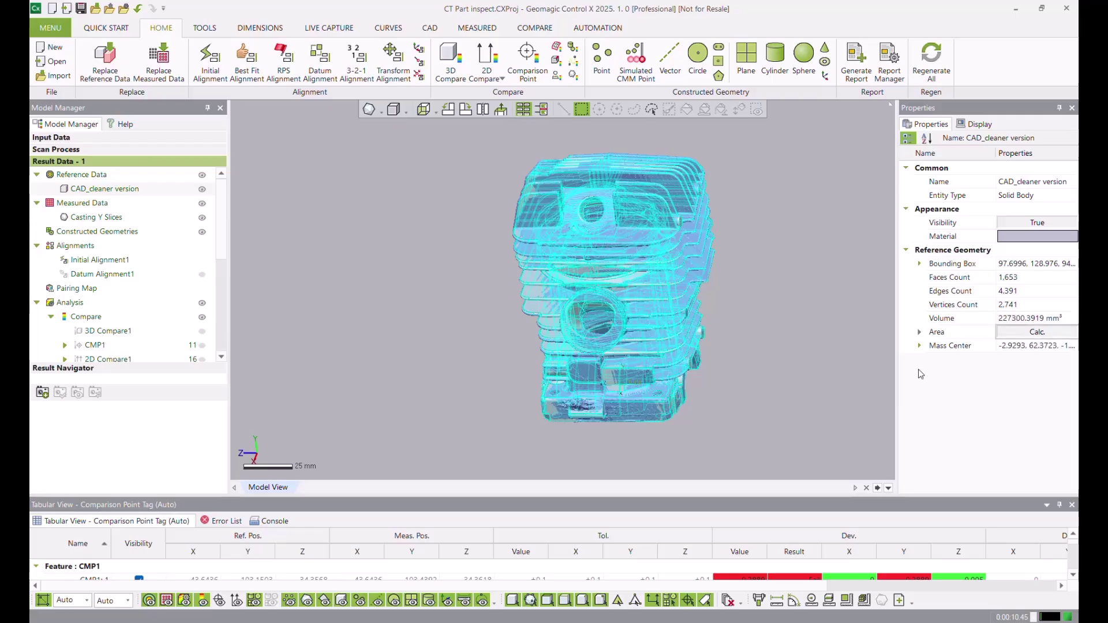
left_click(1024, 332)
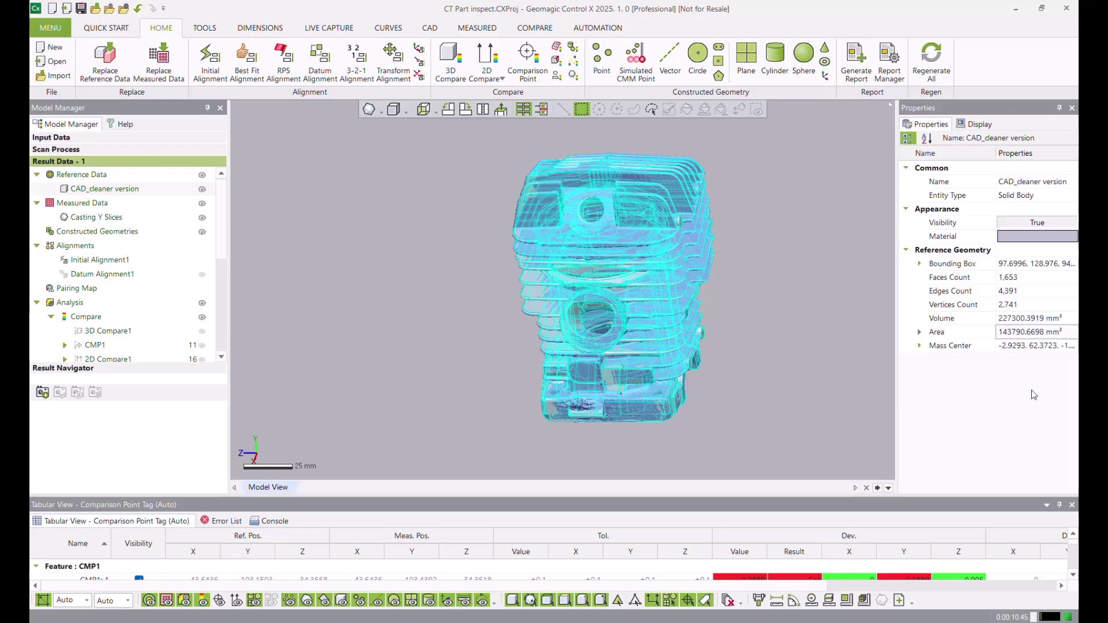
Step: Calculate the mass center of the CAD_cleaner version body again, view its X, Y and Z components, and clear the selection
left_click(771, 379)
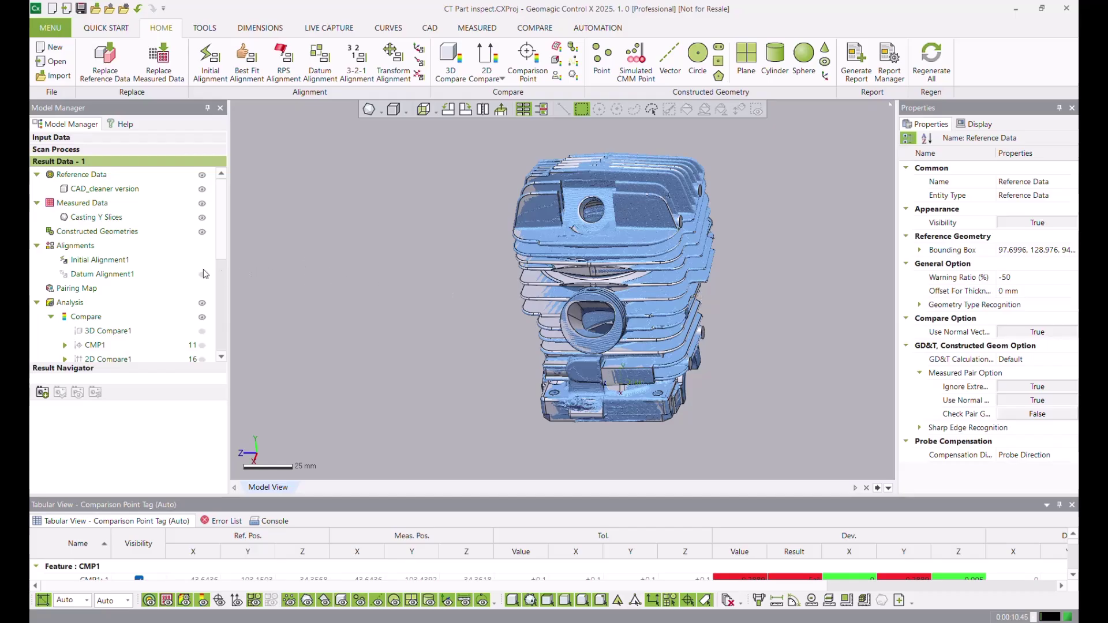
left_click(101, 217)
left_click(602, 202)
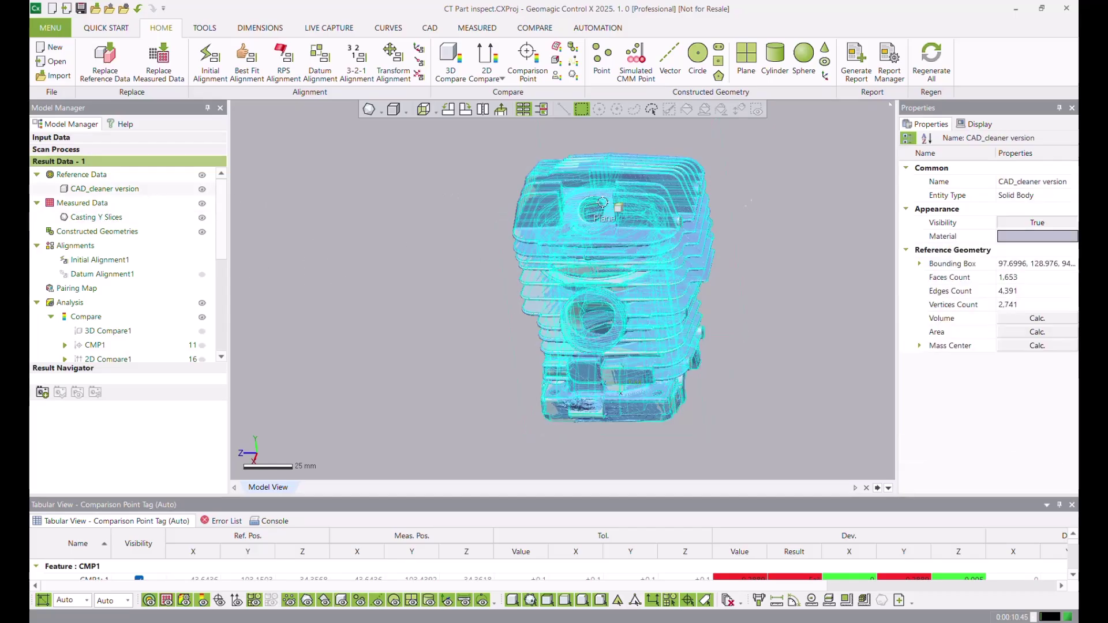
left_click(919, 346)
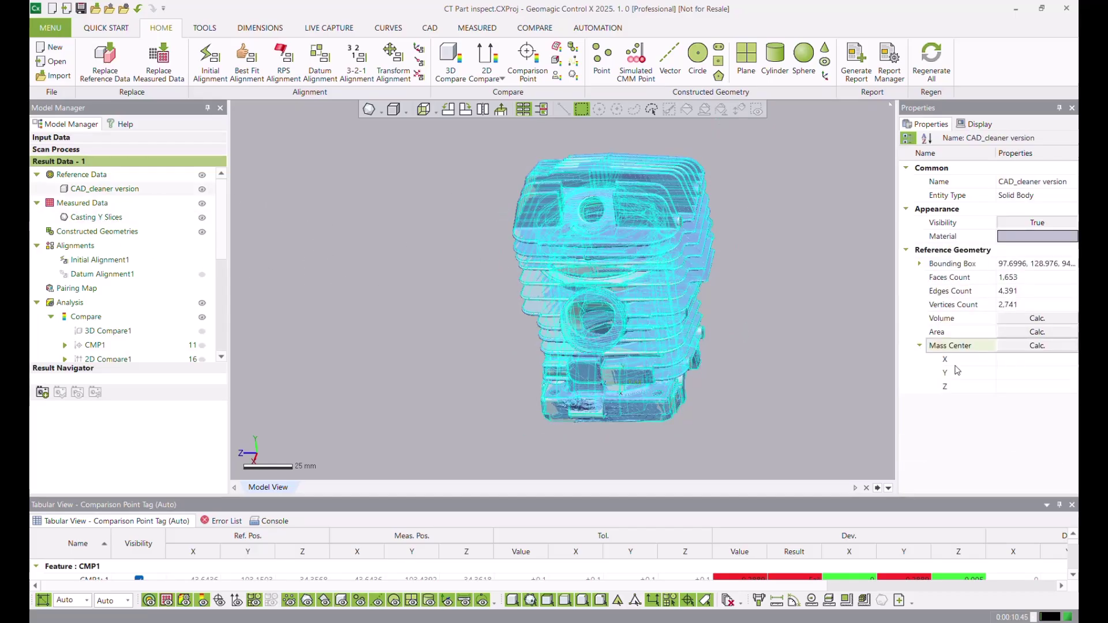
left_click(1021, 346)
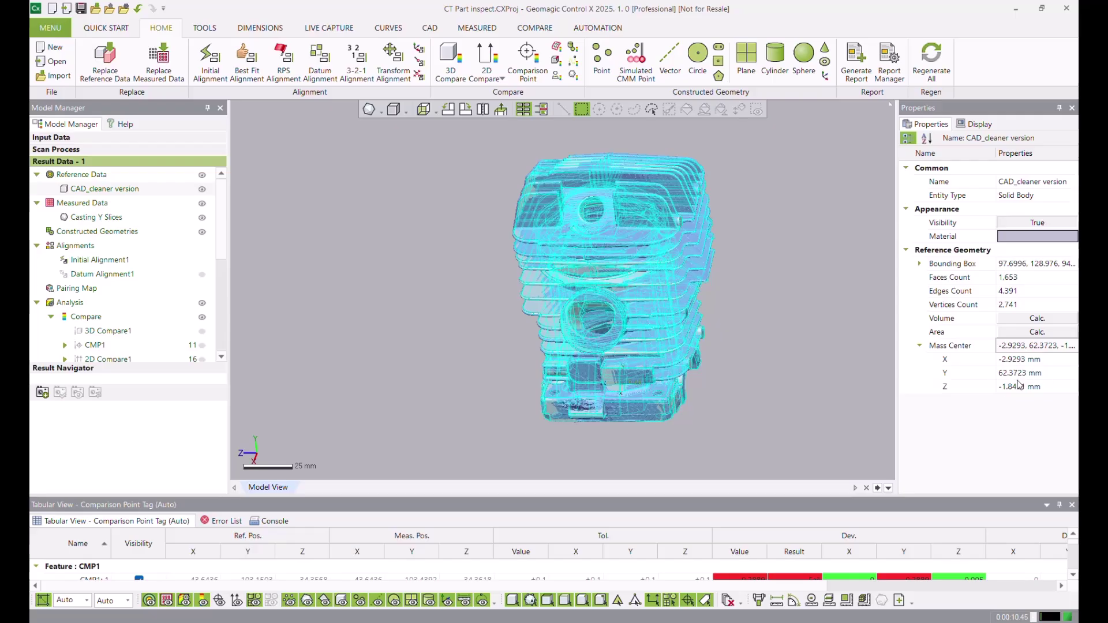
left_click(919, 345)
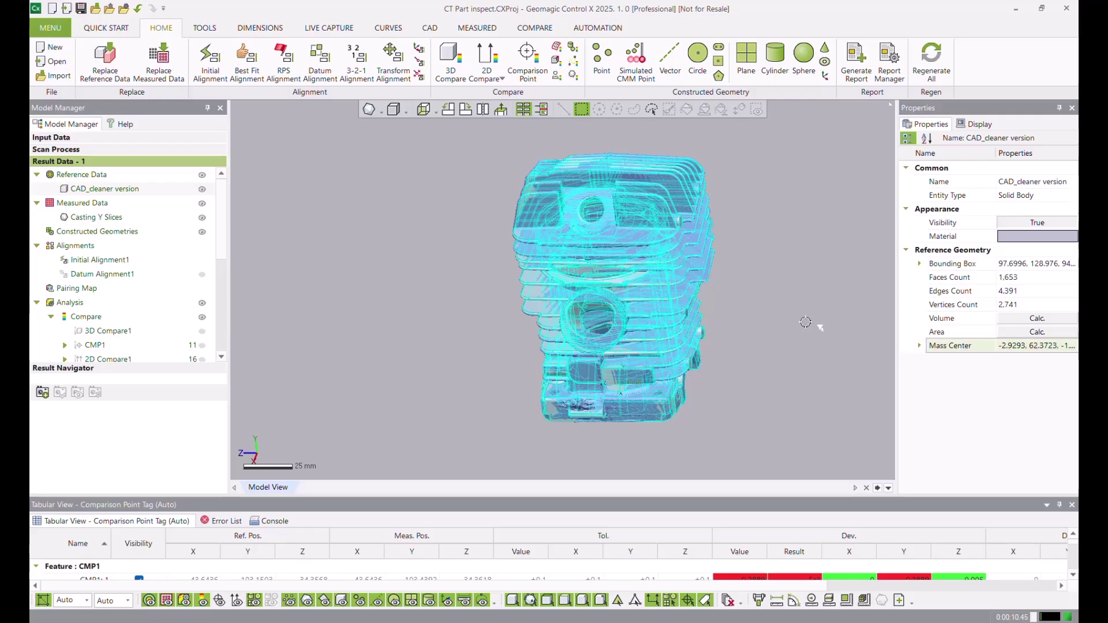
left_click(349, 296)
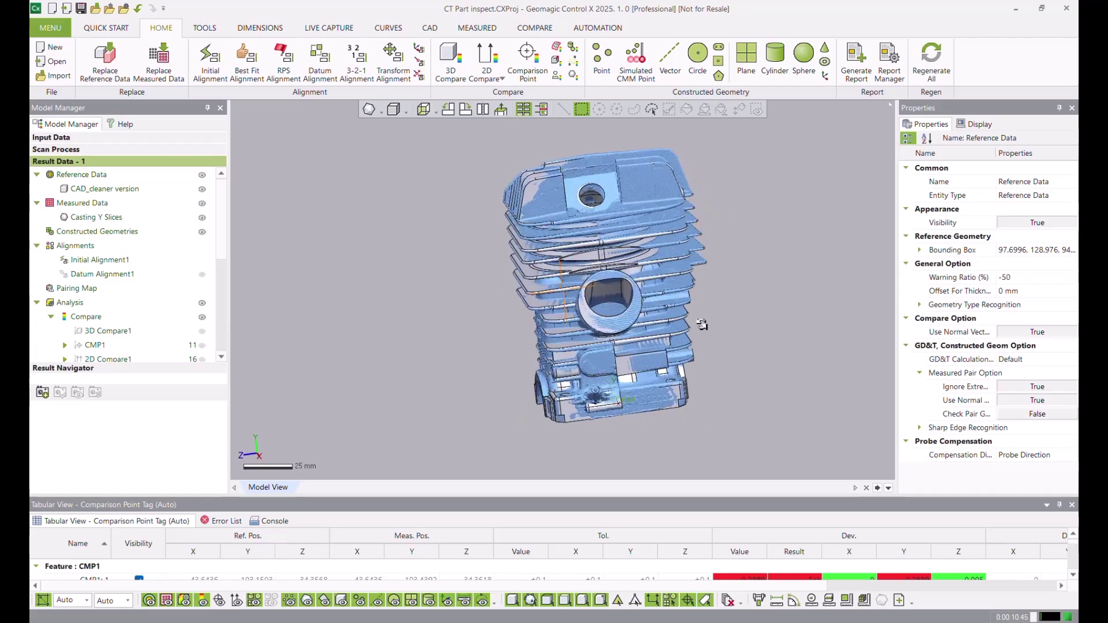
Step: Show the 3D Compare1 colour map and hide the Casting Y Slices mesh
right_click_drag(366, 301, 248, 318)
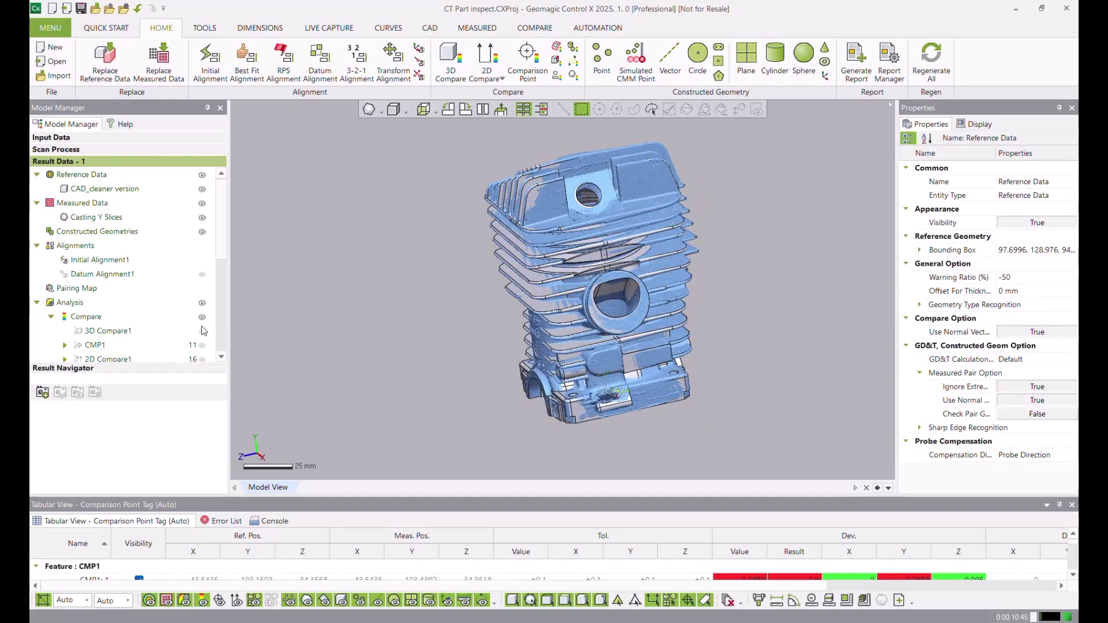
left_click(202, 332)
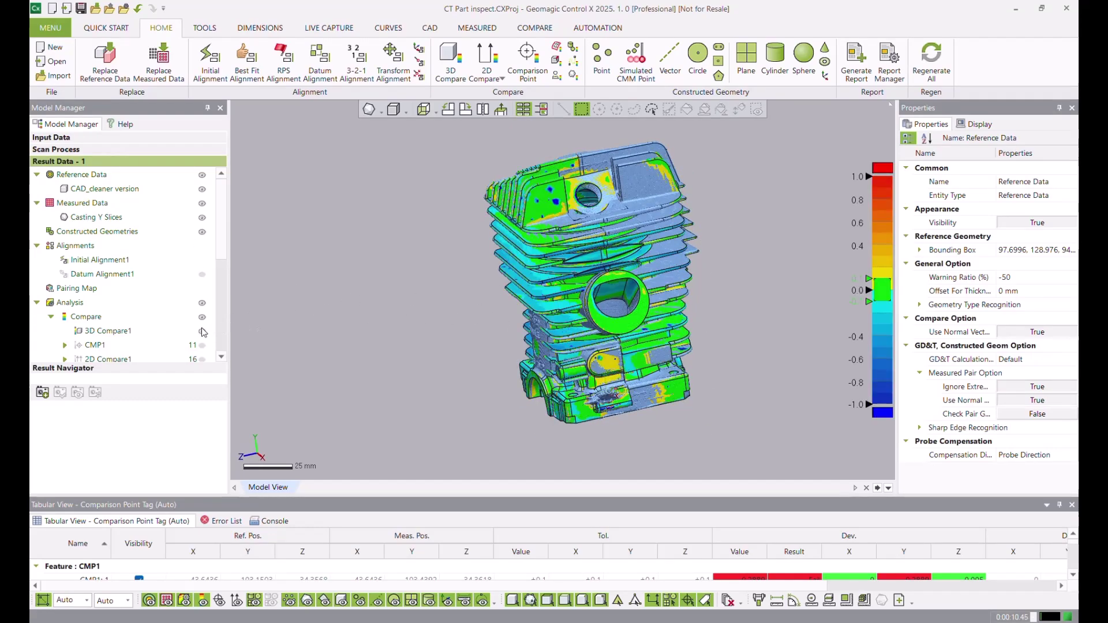
left_click(202, 218)
right_click_drag(448, 316, 356, 294)
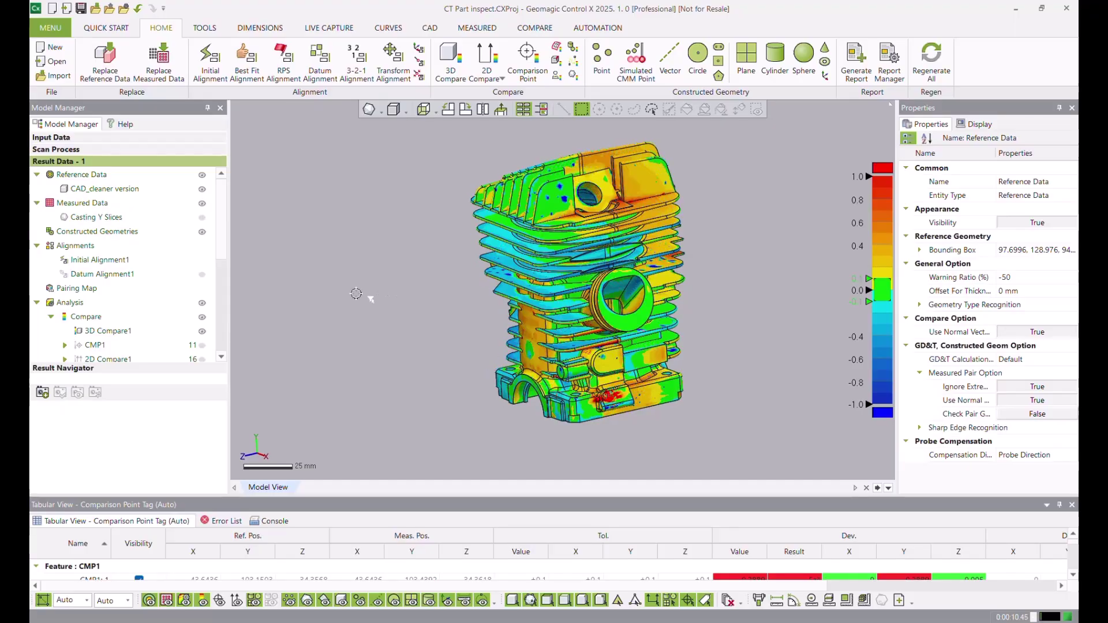
Step: Hide 3D Compare1 and show the CMP1 comparison points with their annotation tables on the CAD body
scroll(202, 342, "down", 2)
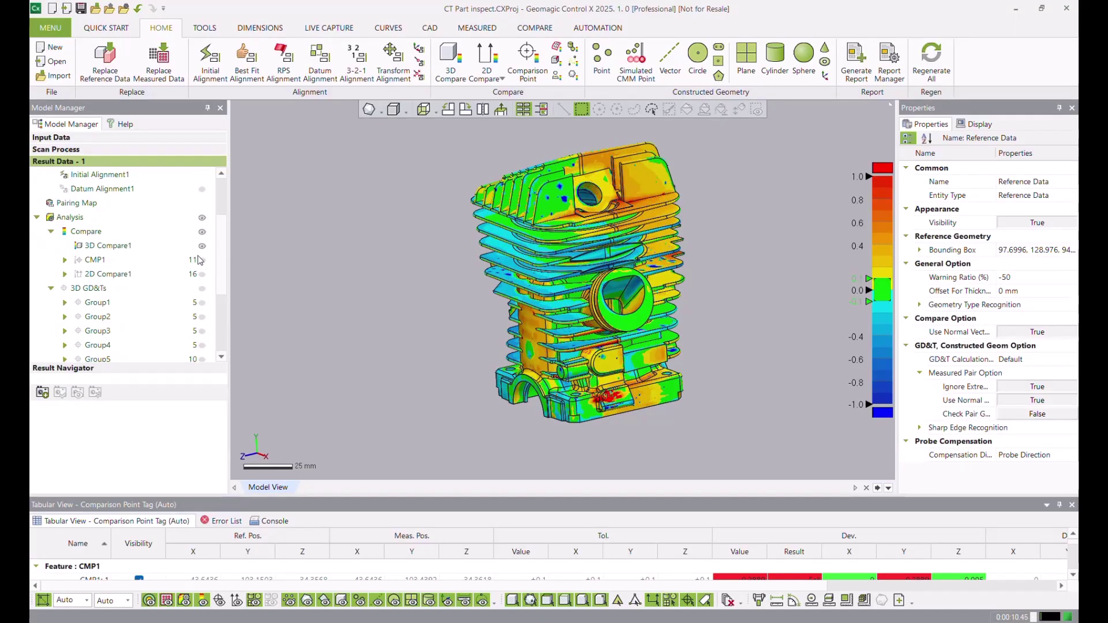
left_click(202, 247)
left_click(202, 259)
right_click_drag(483, 338, 617, 332)
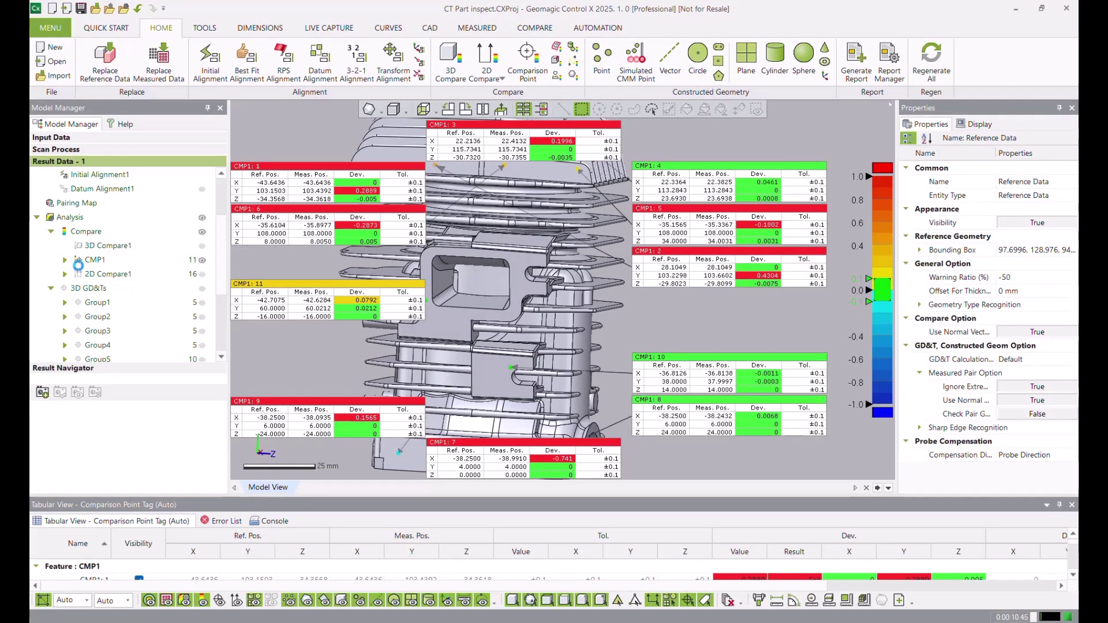
Step: Open CMP1 for editing, examine its comparison points and method options from several sides, and cancel the edit
double_click(78, 263)
left_click(137, 276)
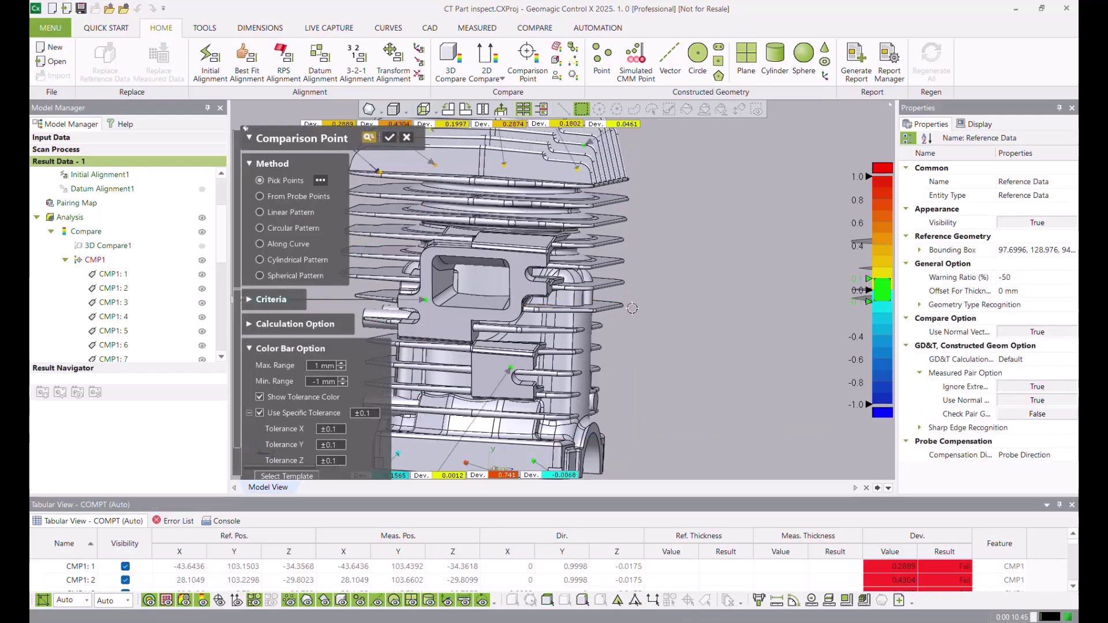
right_click_drag(632, 308, 536, 237)
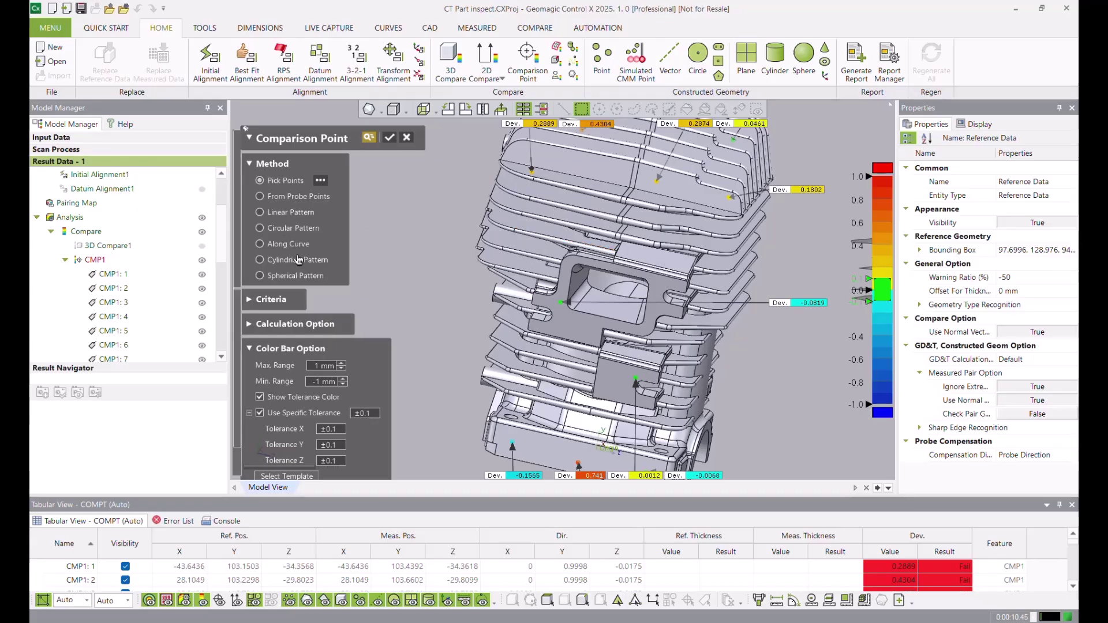
right_click_drag(577, 242, 405, 230)
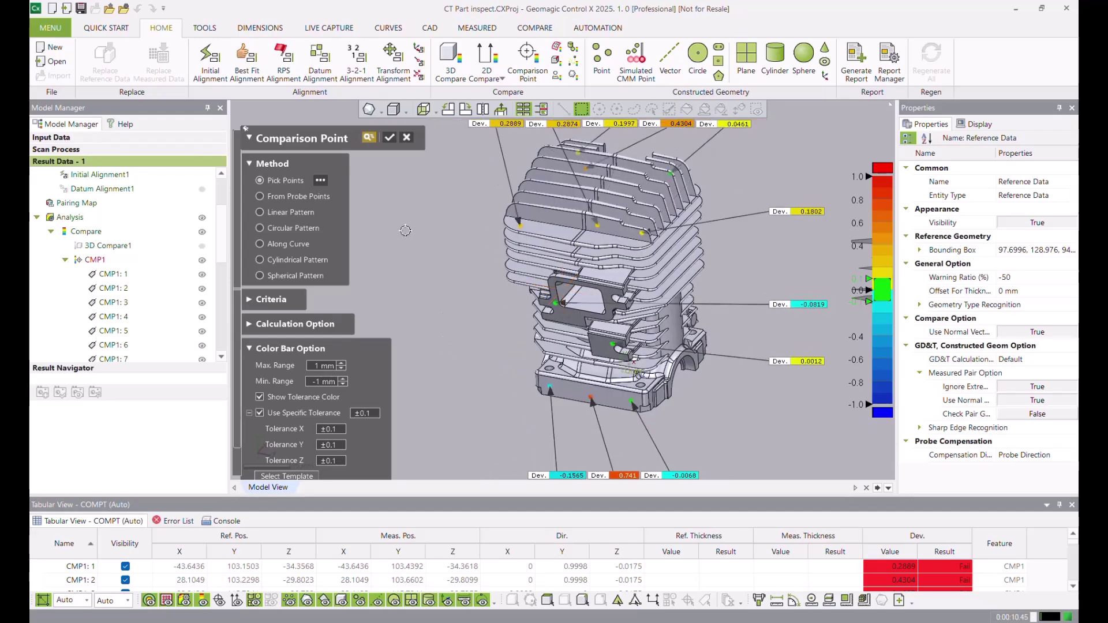
left_click(408, 140)
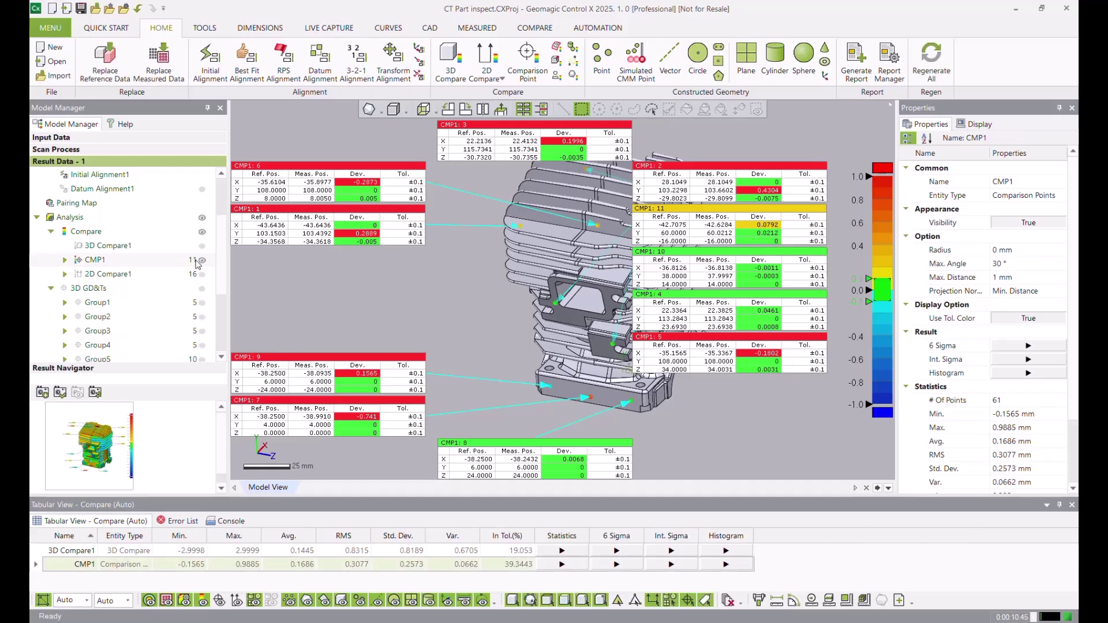
Step: Show 3D Compare1 instead of CMP1, edit it to pick one deviation tag on the upper cooling fins, and accept
left_click(155, 248)
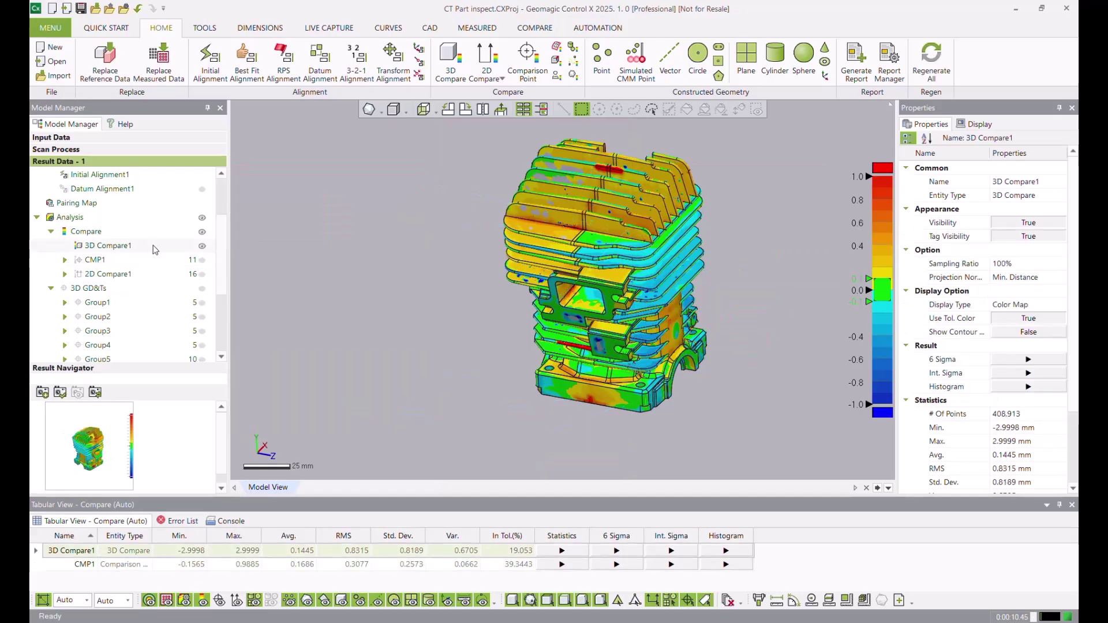
double_click(150, 249)
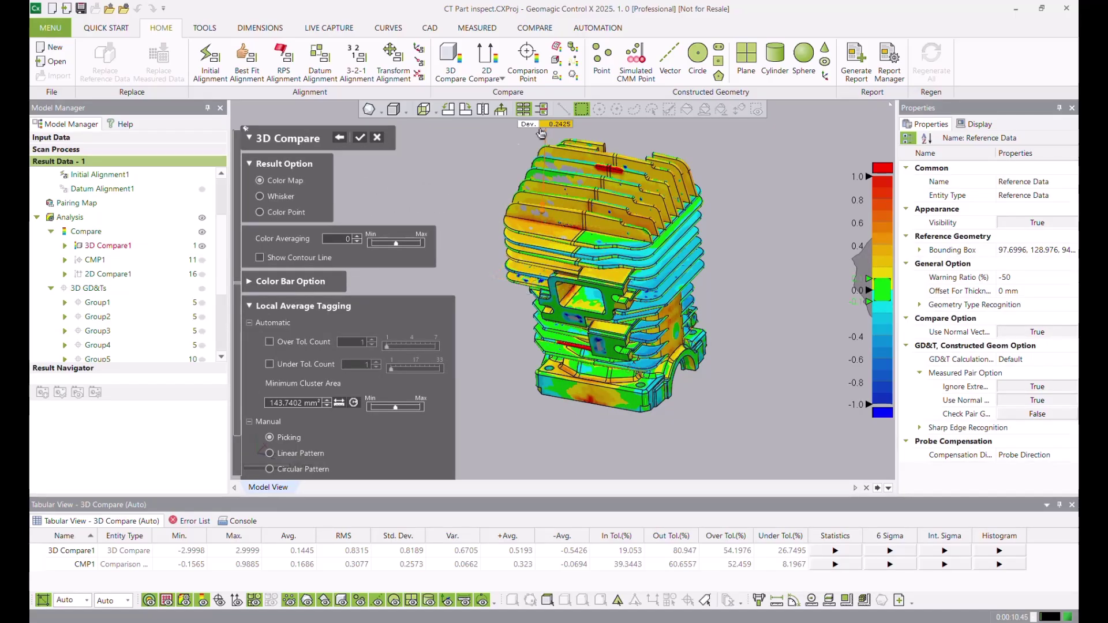
left_click(360, 137)
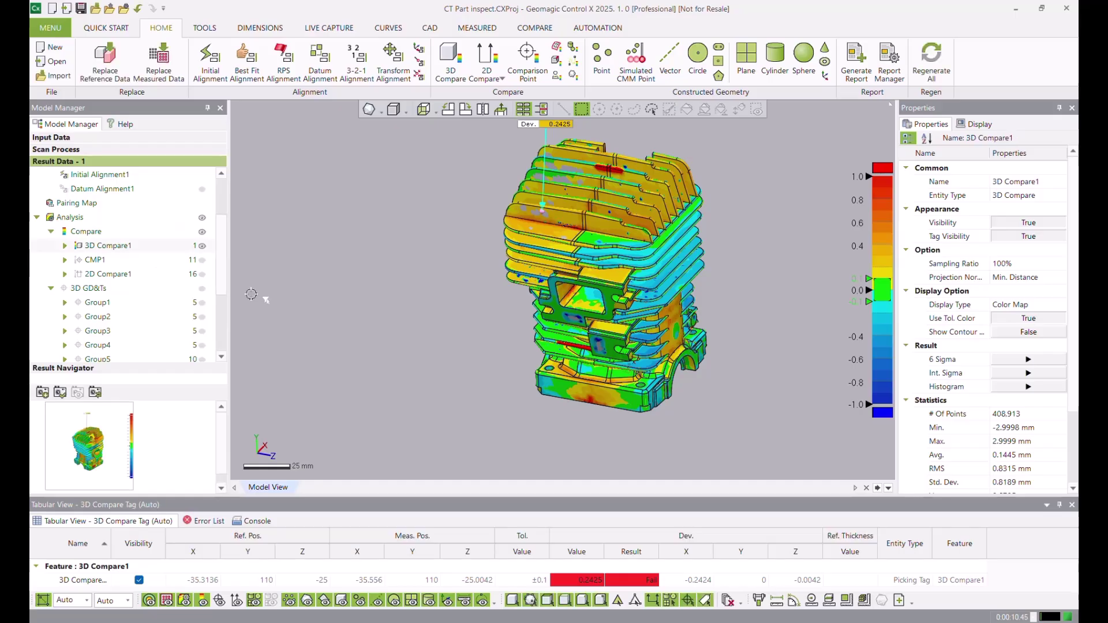
Step: Hide 3D Compare1 and display the 2D Compare1 section result on the CAD body
left_click(202, 245)
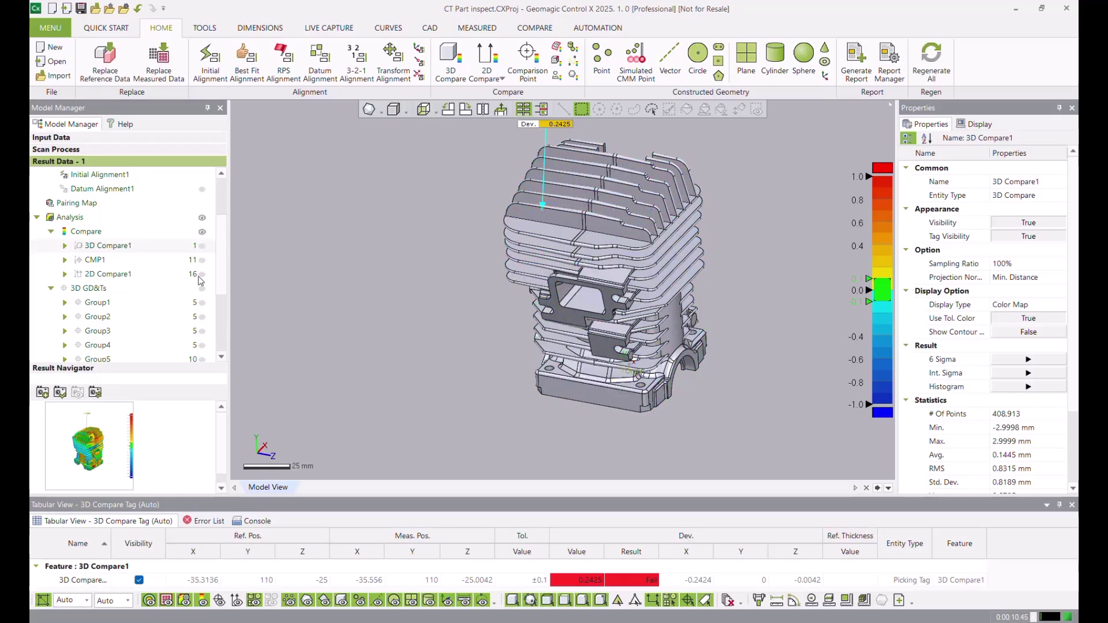
left_click(140, 274)
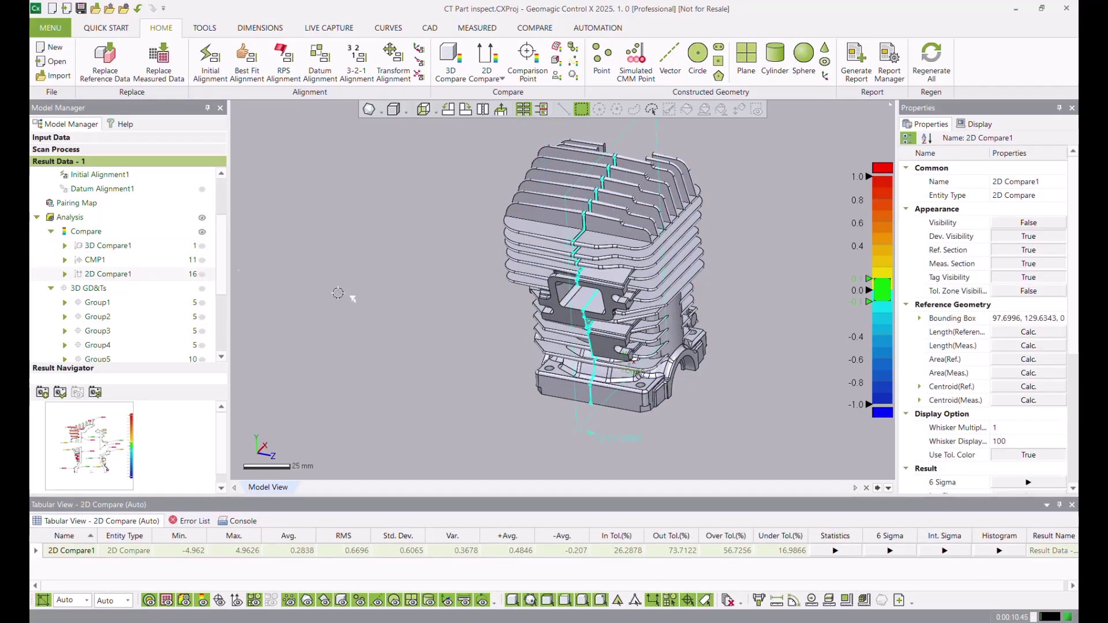
right_click_drag(462, 347, 540, 331)
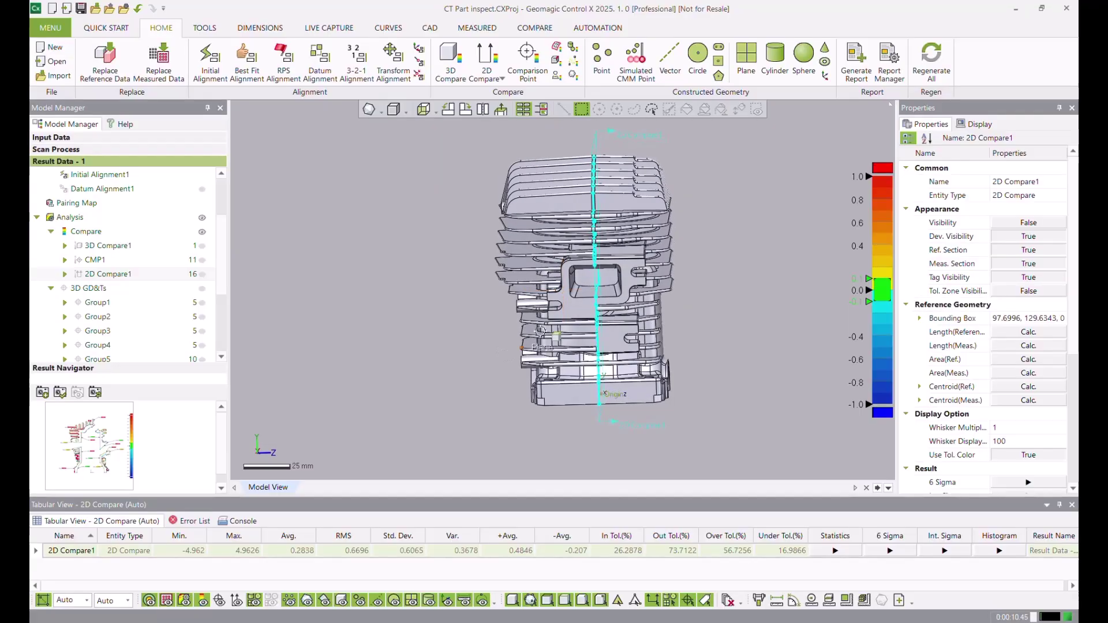
left_click(202, 274)
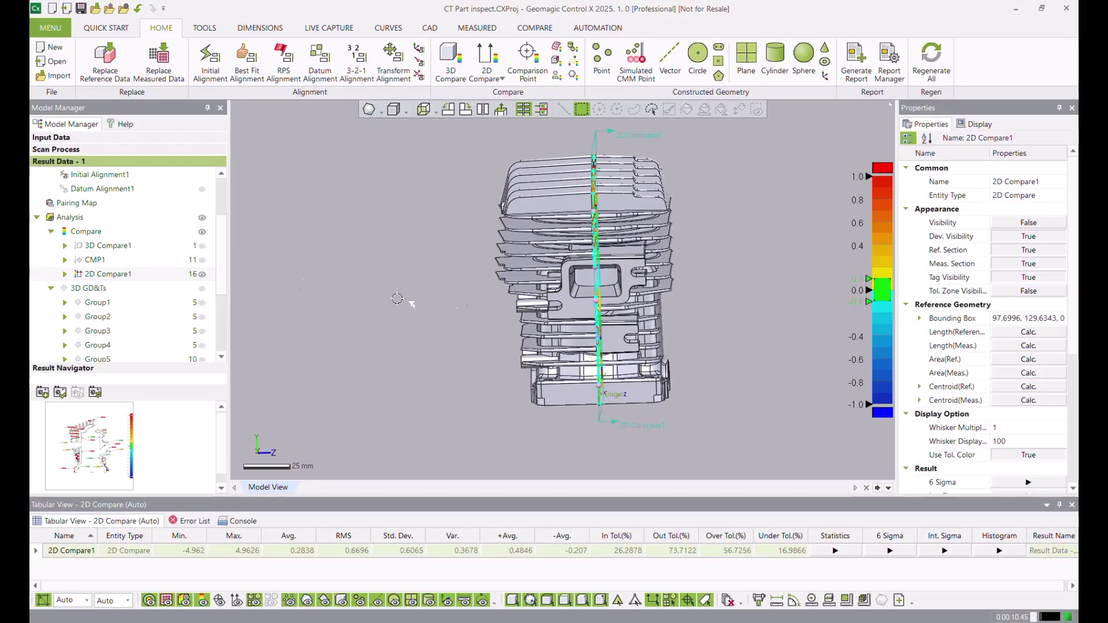
Step: Open 2D Compare1 for editing, keep its Plane Z section settings, and proceed to the whisker display stage
left_click(109, 275)
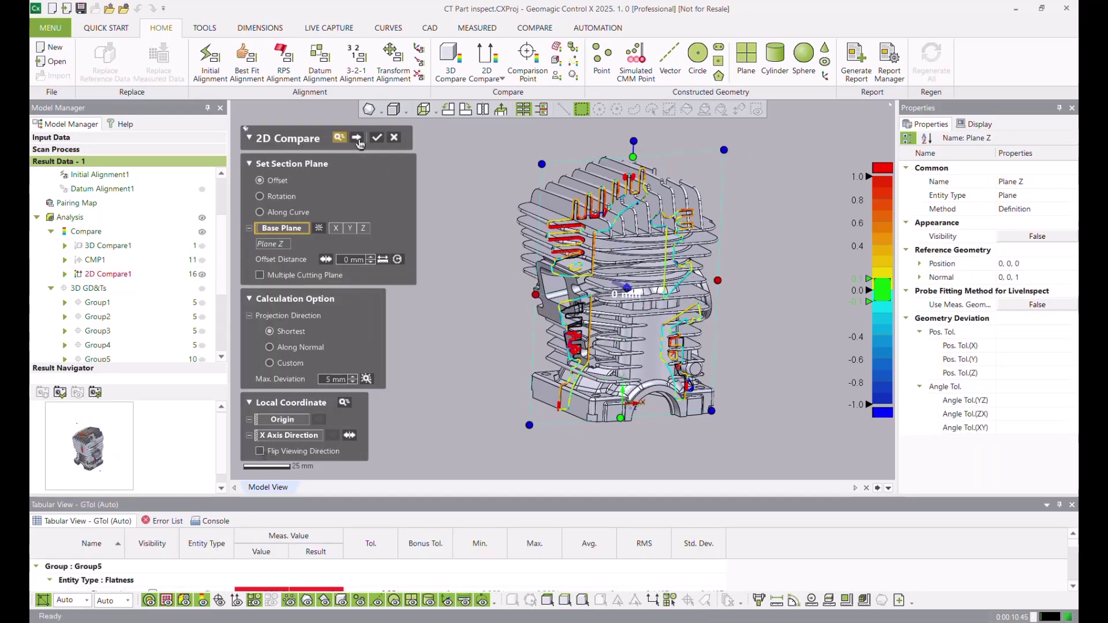
left_click(357, 139)
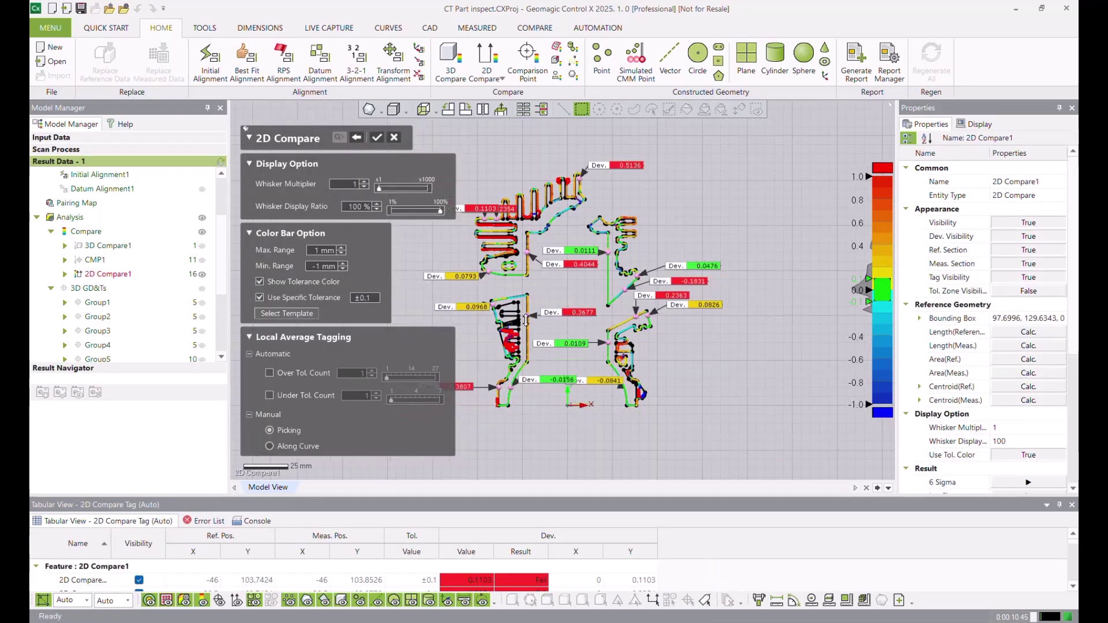
scroll(595, 289, "up", 5)
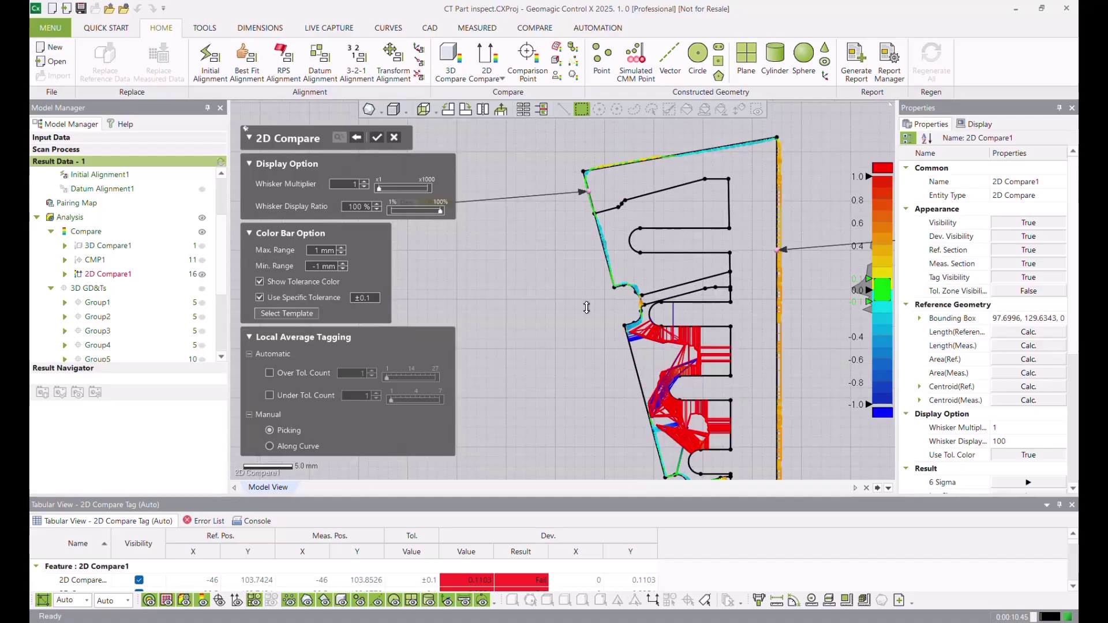
scroll(497, 275, "down", 1)
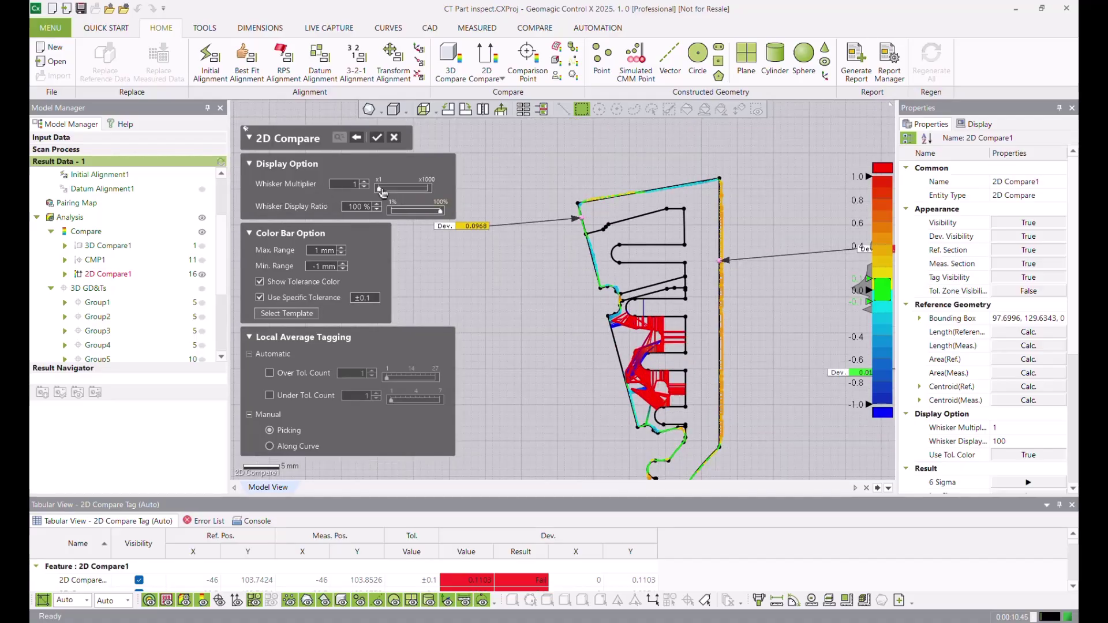
Step: Set the whisker multiplier of 2D Compare1 to 1.5
left_click_drag(382, 190, 385, 190)
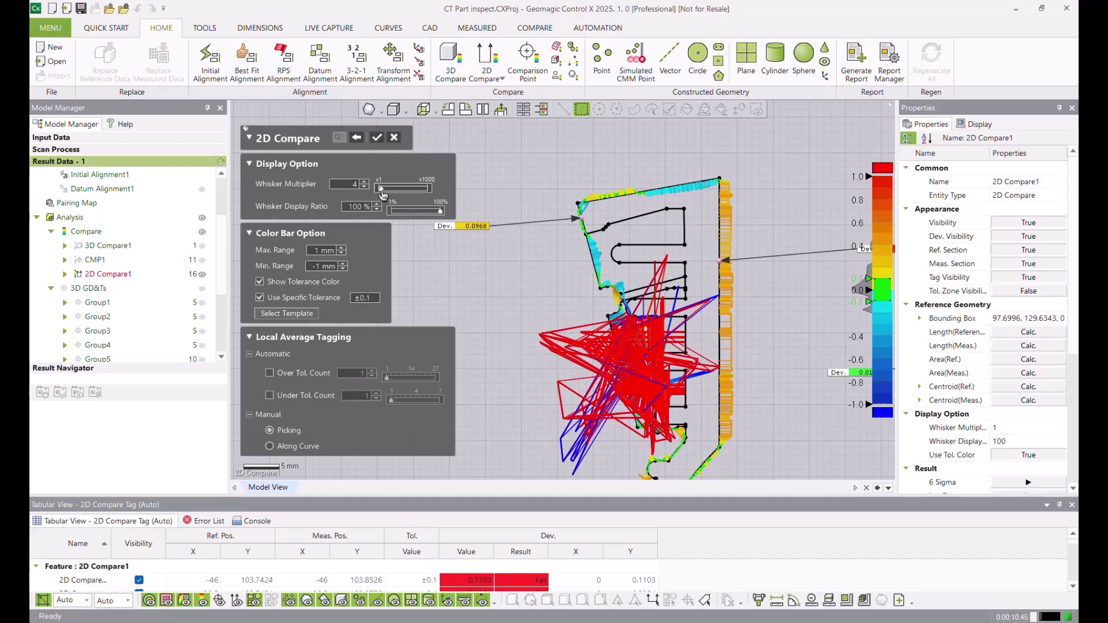
left_click_drag(382, 193, 380, 193)
left_click(365, 185)
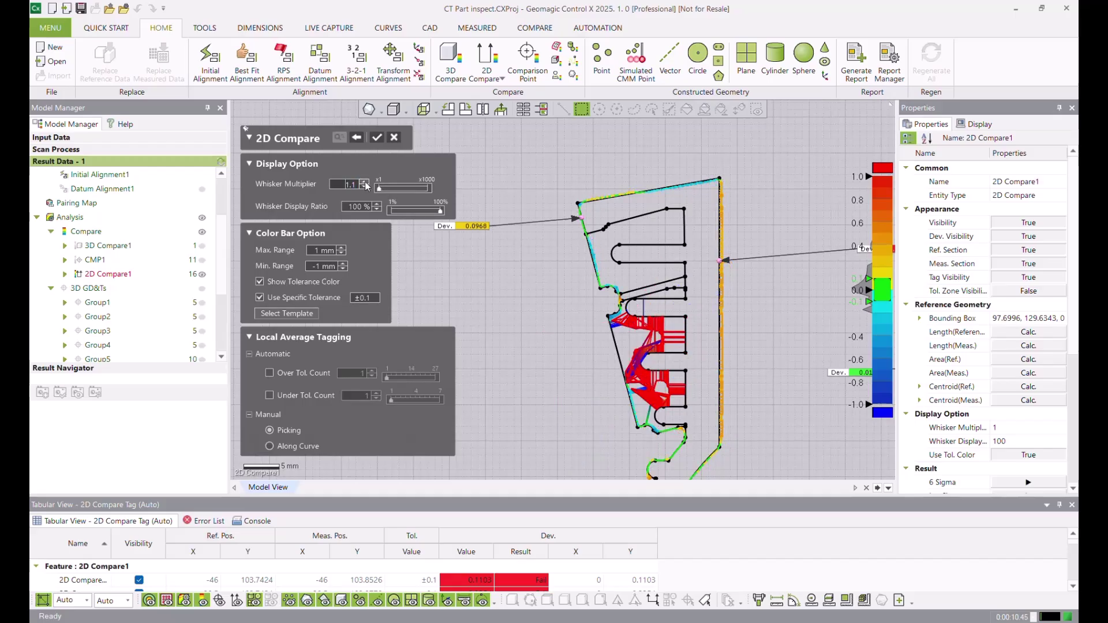
left_click(363, 182)
left_click(363, 183)
left_click(364, 183)
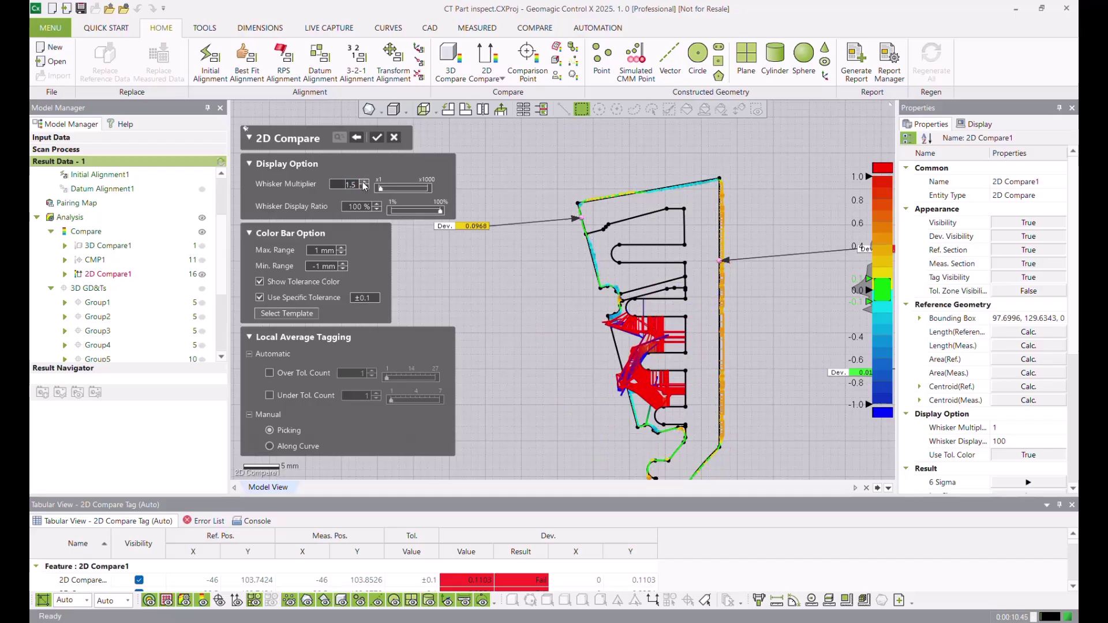
left_click(363, 183)
Step: Set the whisker display ratio of 2D Compare1 to 14 % and accept the edited comparison
scroll(548, 307, "down", 5)
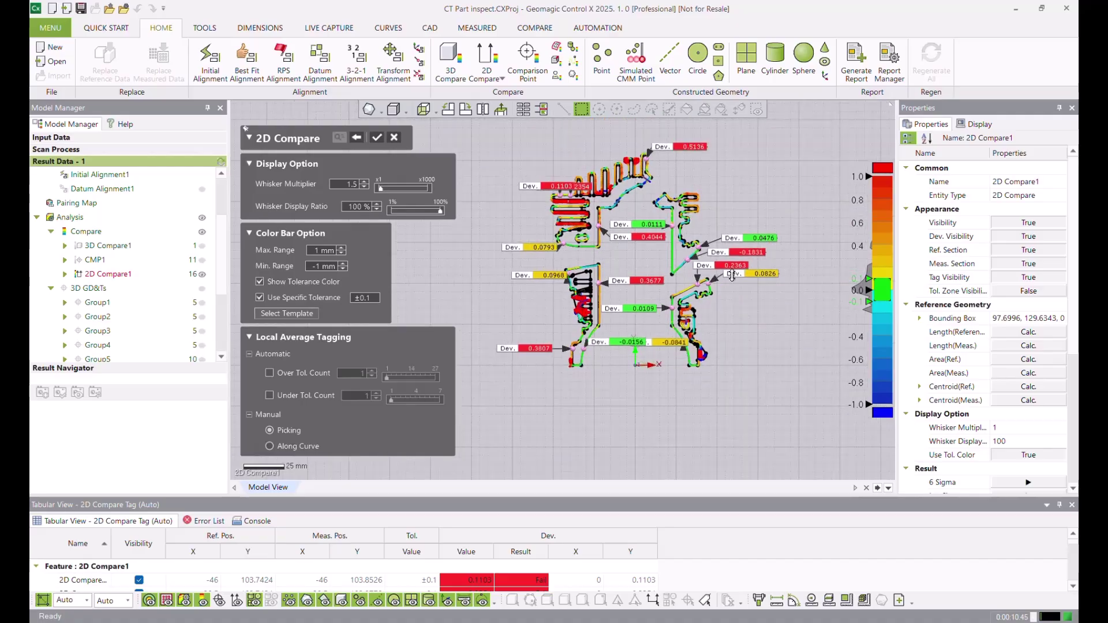
scroll(612, 251, "up", 3)
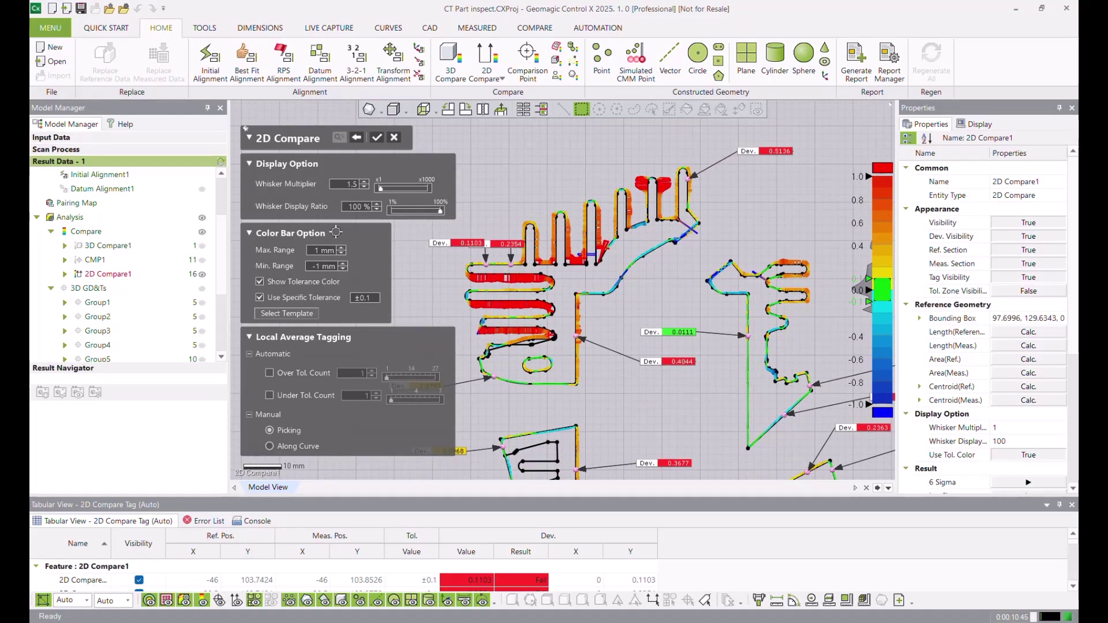
left_click(403, 213)
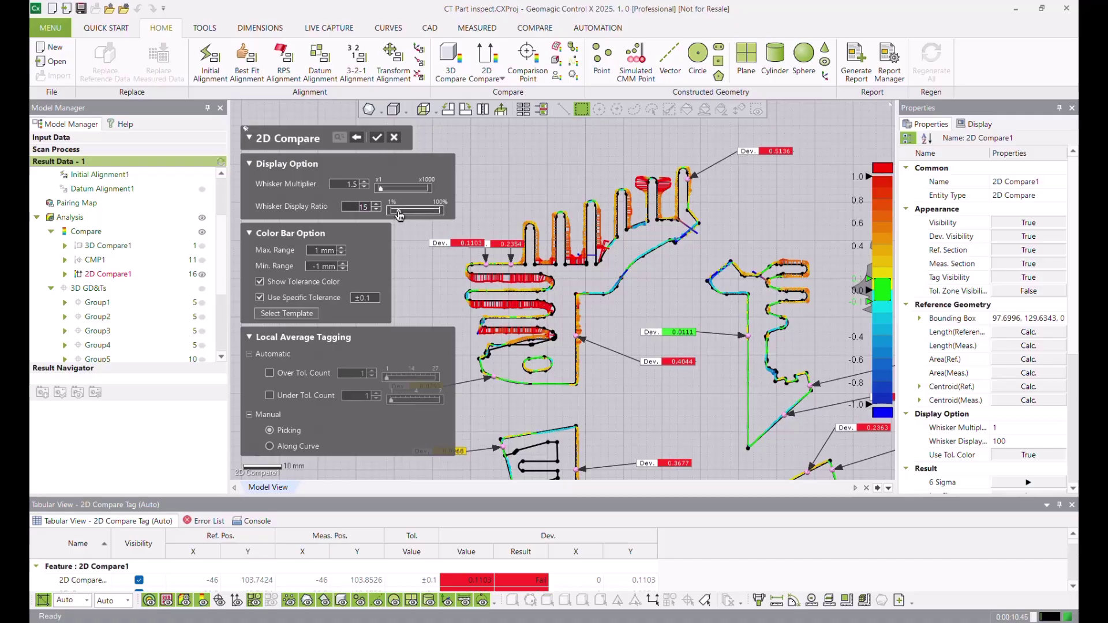
left_click_drag(400, 216, 396, 213)
left_click(377, 139)
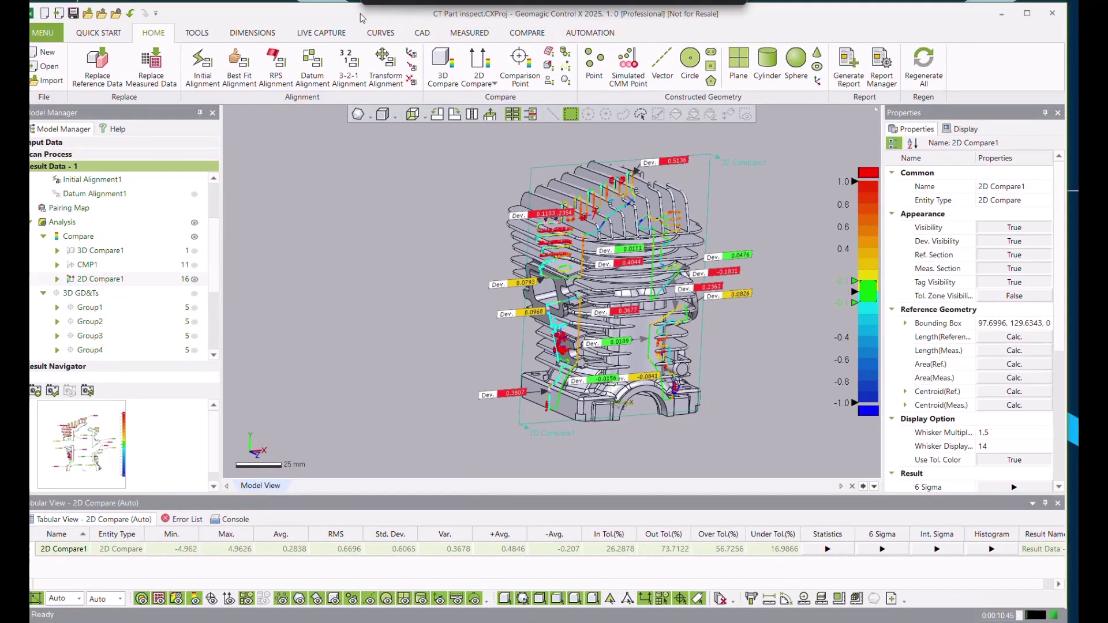
Step: Maximize the application window again and bring up the full set of comparison commands
left_click_drag(369, 12, 367, 28)
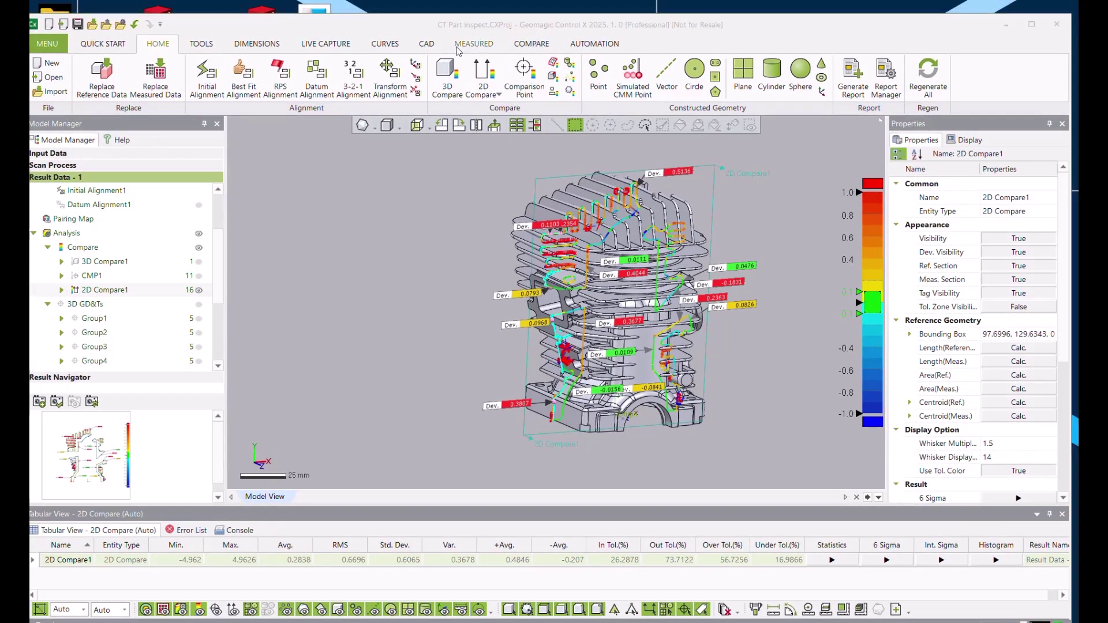
left_click_drag(396, 33, 403, 1)
left_click(536, 68)
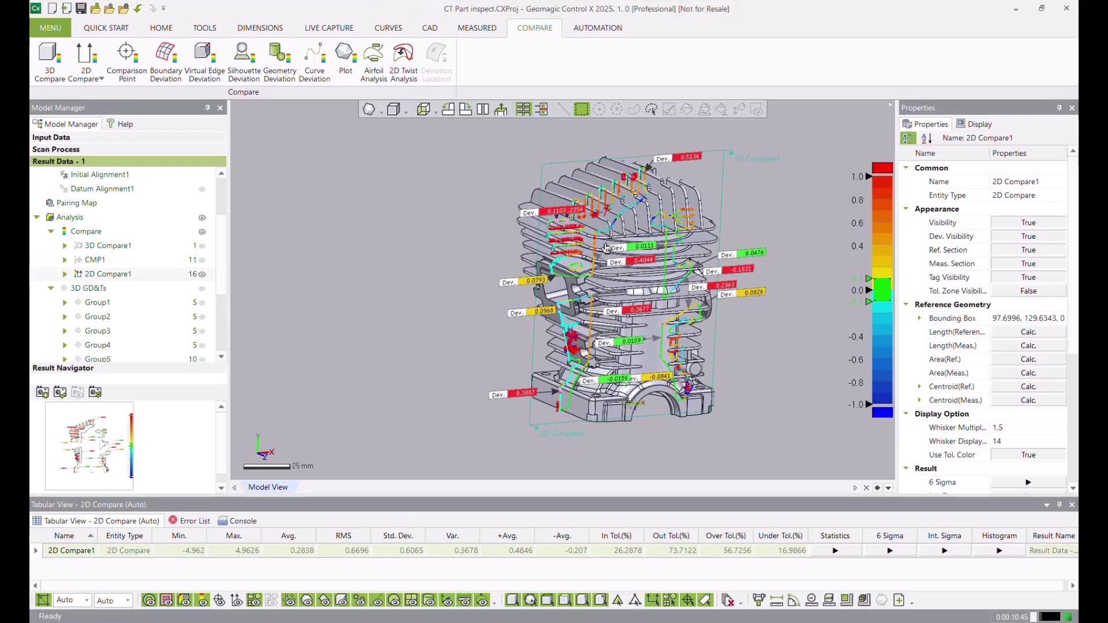
Step: Examine the section whiskers and deviation tags of 2D Compare1 along the cooling fins from several angles
left_click(447, 235)
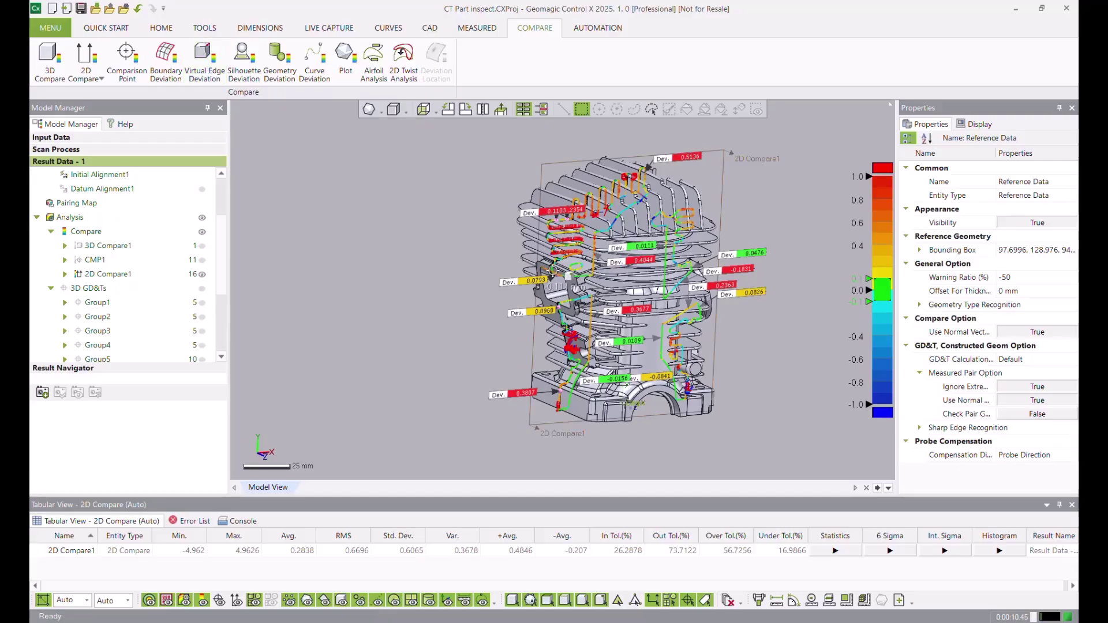
scroll(594, 414, "up", 5)
right_click_drag(595, 414, 615, 476, "ctrl")
scroll(544, 242, "up", 3)
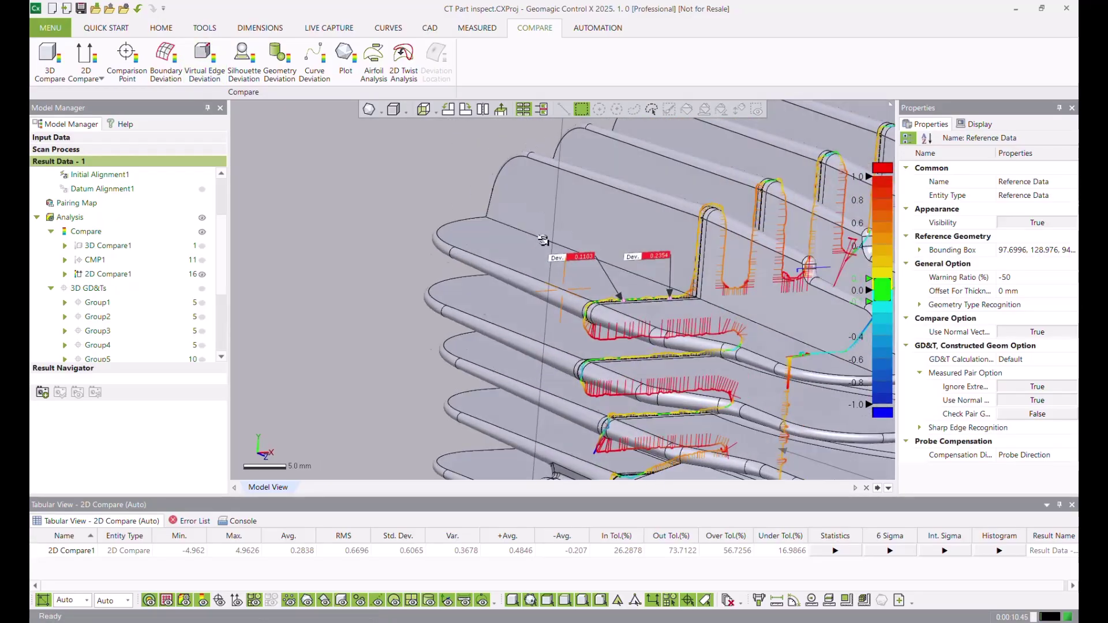
right_click_drag(544, 243, 658, 261)
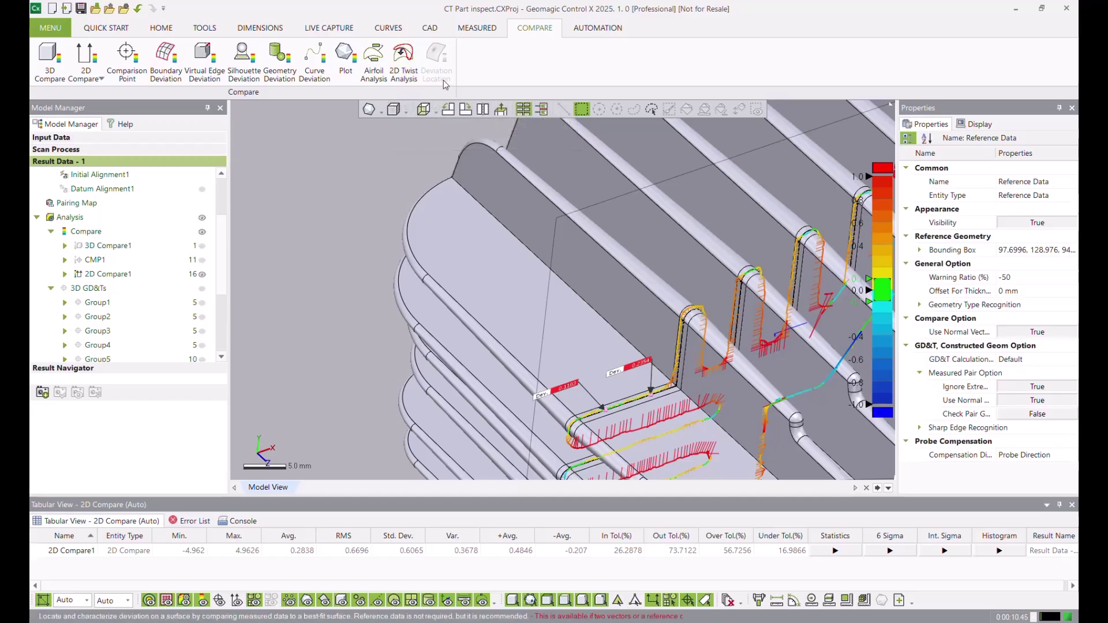
scroll(339, 204, "down", 3)
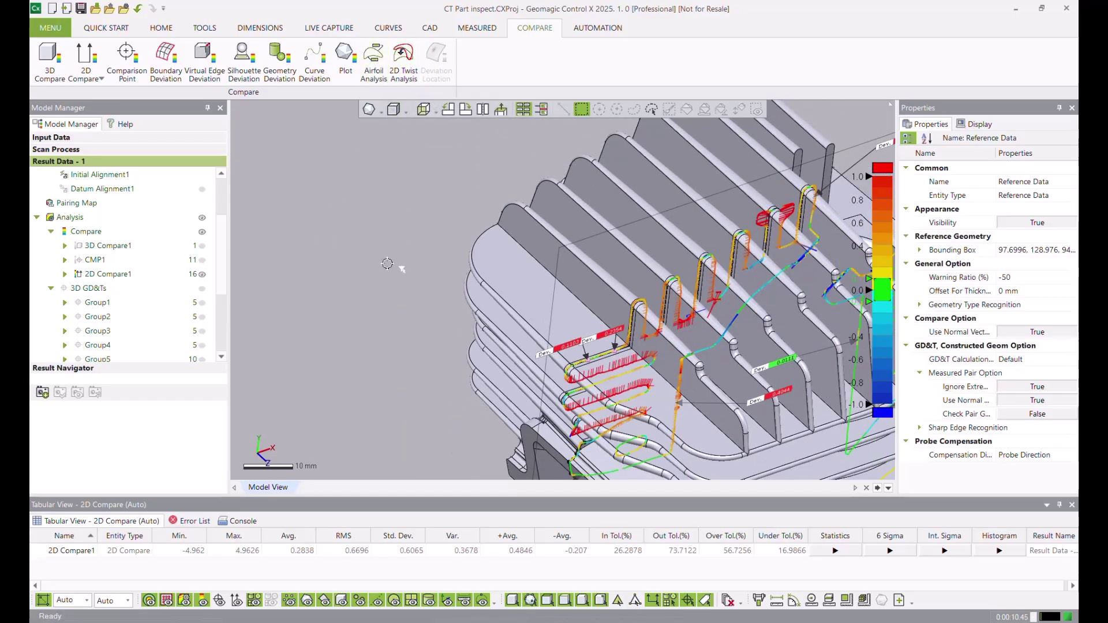
scroll(388, 264, "down", 4)
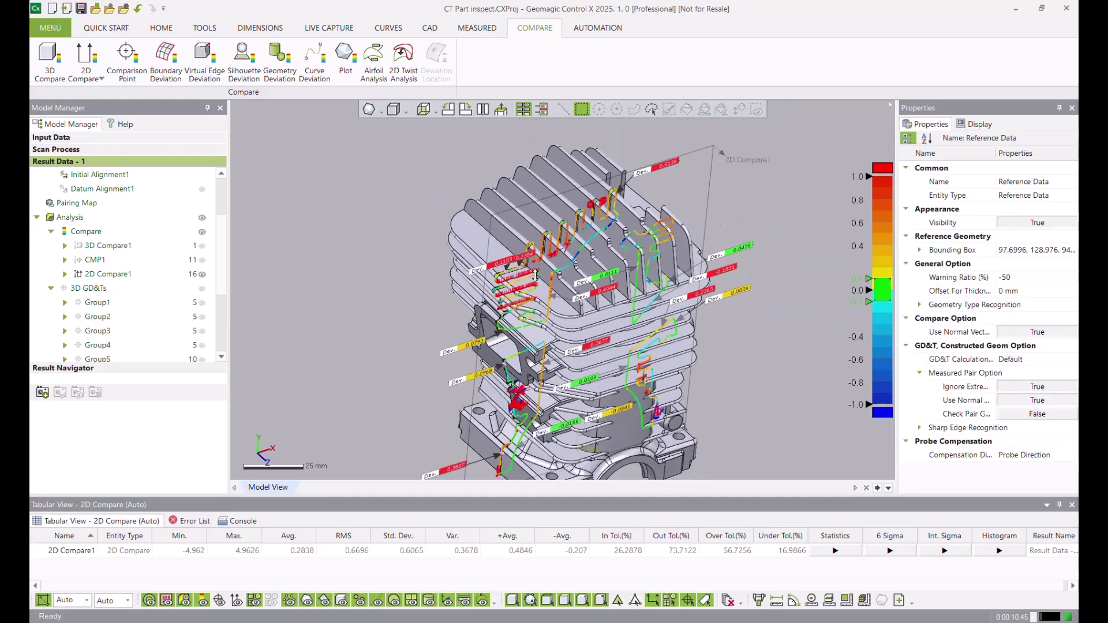
Step: Hide 2D Compare1 and display the 3D GD&T dimensions of Group1 from its stored result view
left_click(202, 275)
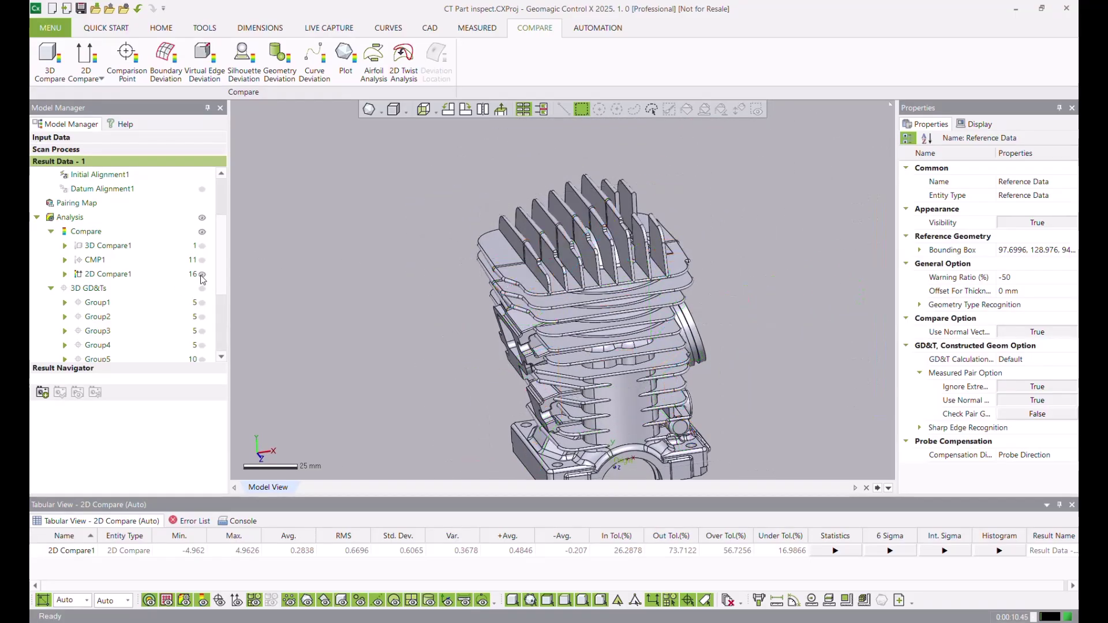
left_click(190, 290)
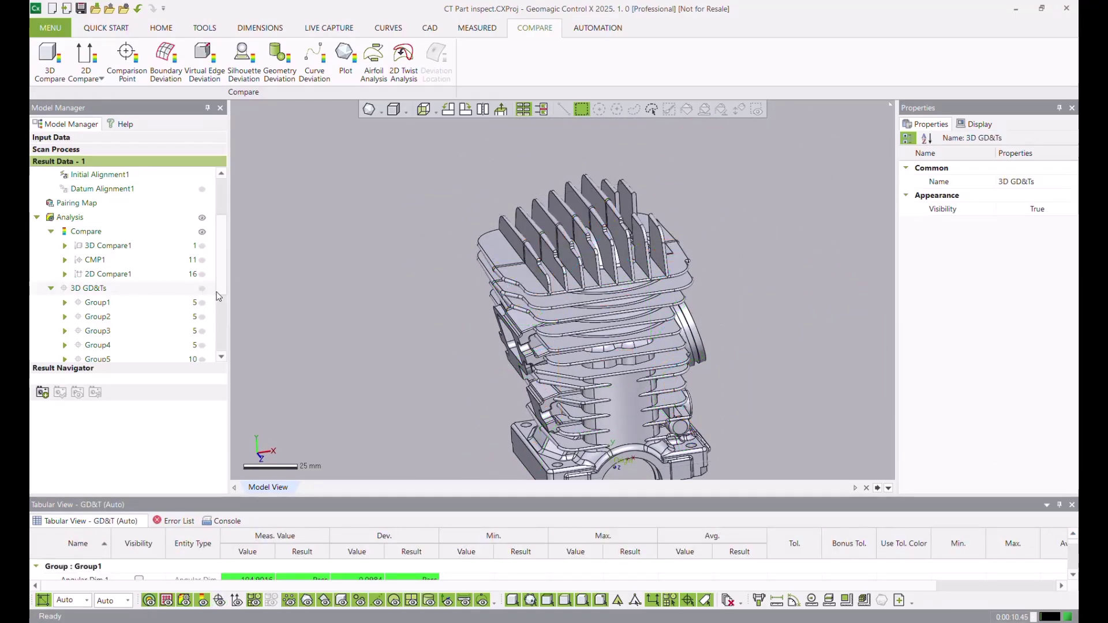
scroll(203, 233, "down", 2)
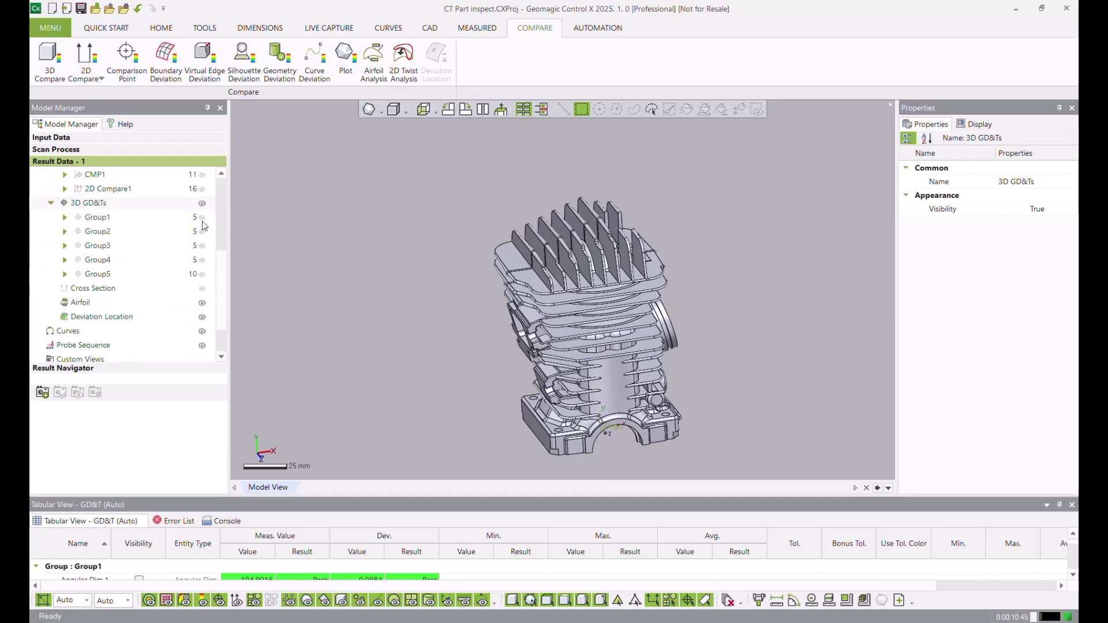
left_click(107, 218)
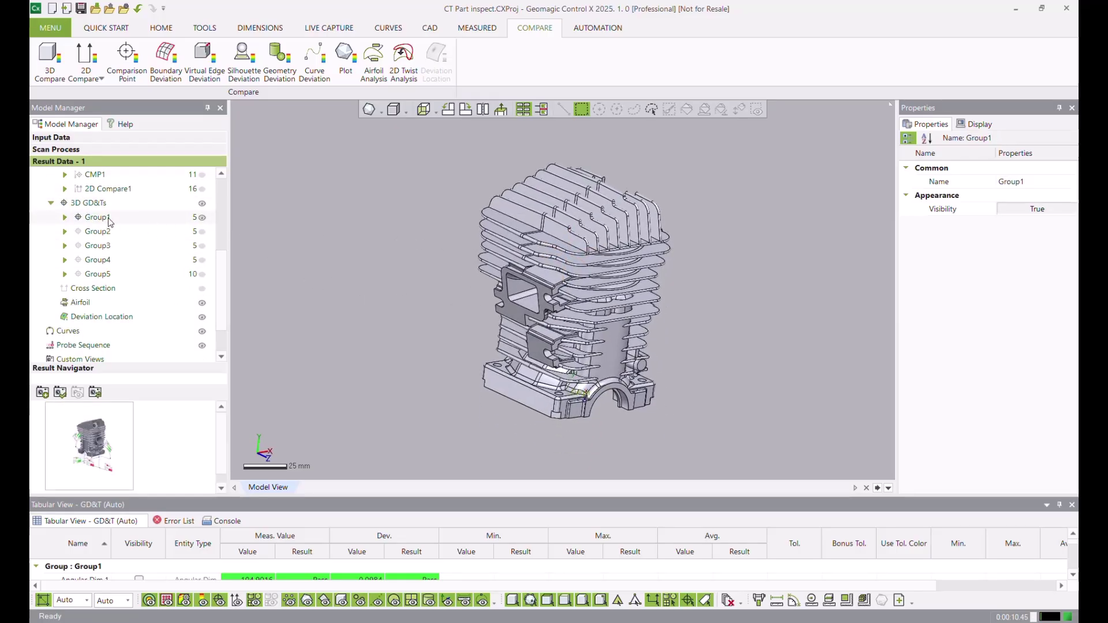
left_click(42, 393)
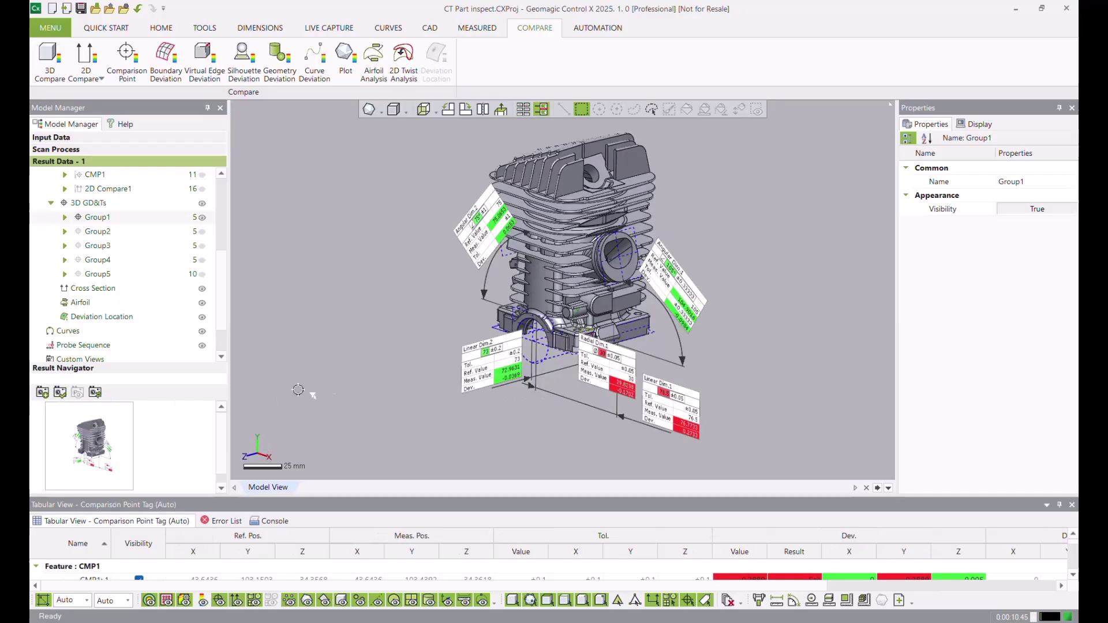
Step: Inspect the Group1 dimensions from the front and reposition the Linear Dim.1 annotation below the base, between its extension lines
right_click(378, 369)
left_click(323, 335)
right_click_drag(323, 334, 465, 349)
scroll(406, 309, "up", 3)
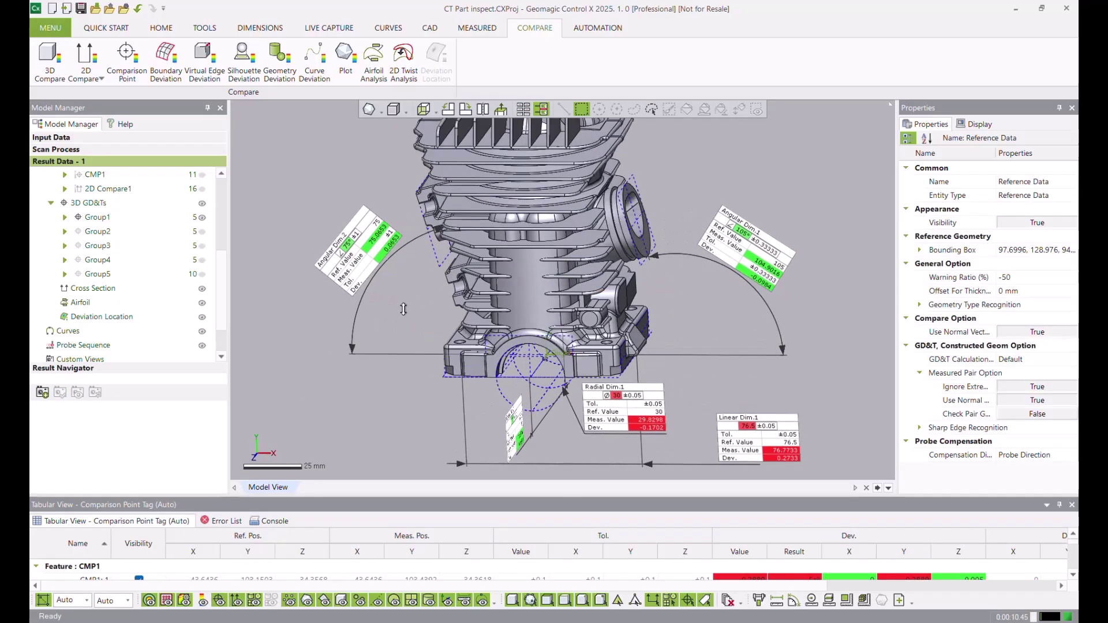
right_click_drag(406, 309, 489, 270)
right_click_drag(643, 408, 655, 373, "ctrl")
scroll(655, 373, "down", 2)
left_click_drag(735, 420, 548, 446)
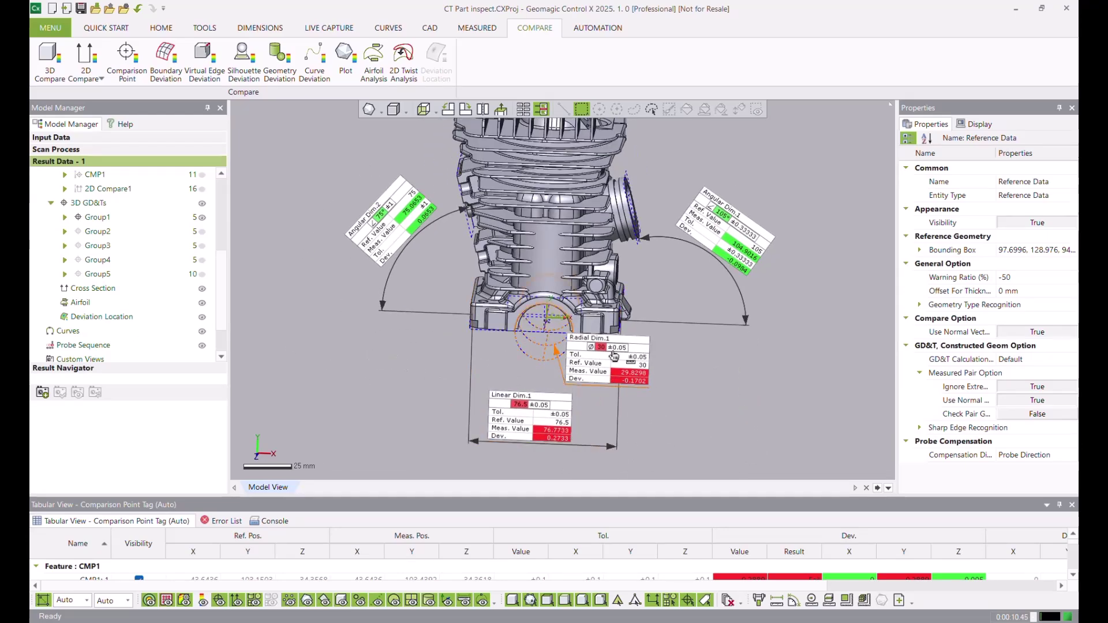
scroll(383, 352, "down", 2)
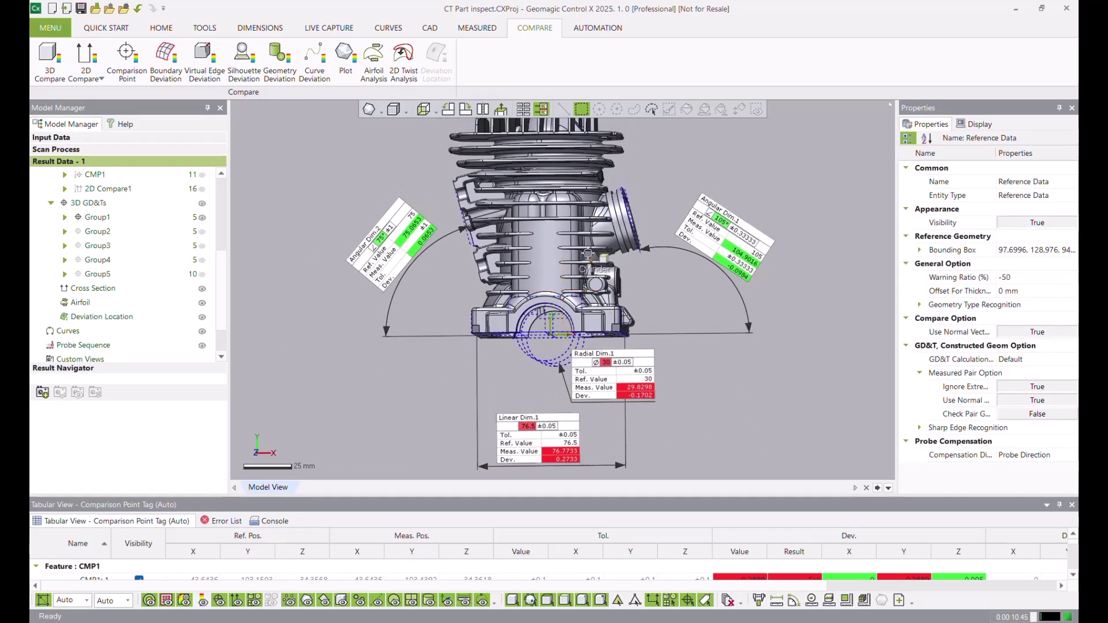
Step: Hide Group1 and review the Group2 dimensions around the upper fins from that group's stored result view
left_click(202, 218)
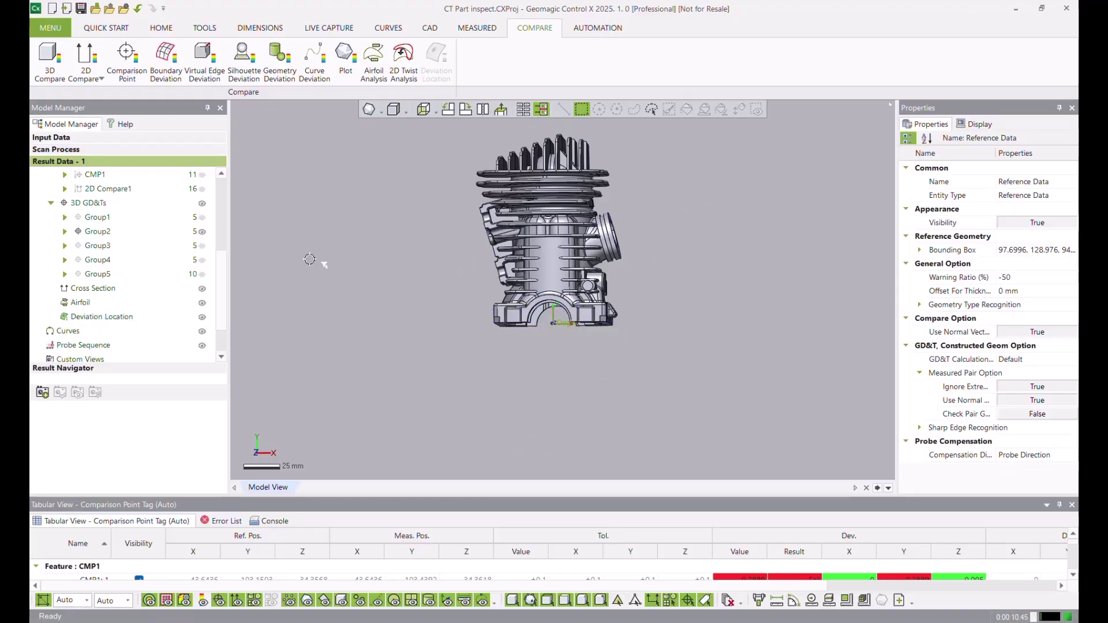
left_click(131, 238)
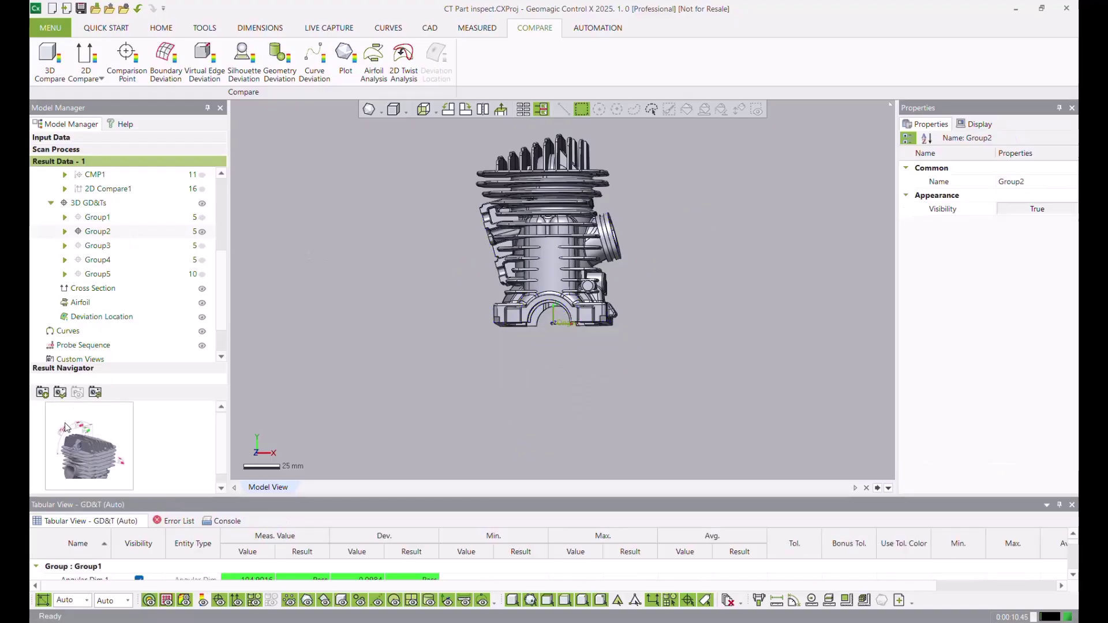
left_click(59, 393)
mouse_move(687, 305)
right_mouse_down()
mouse_move(715, 318)
mouse_move(664, 300)
mouse_move(634, 216)
mouse_move(649, 222)
right_mouse_up()
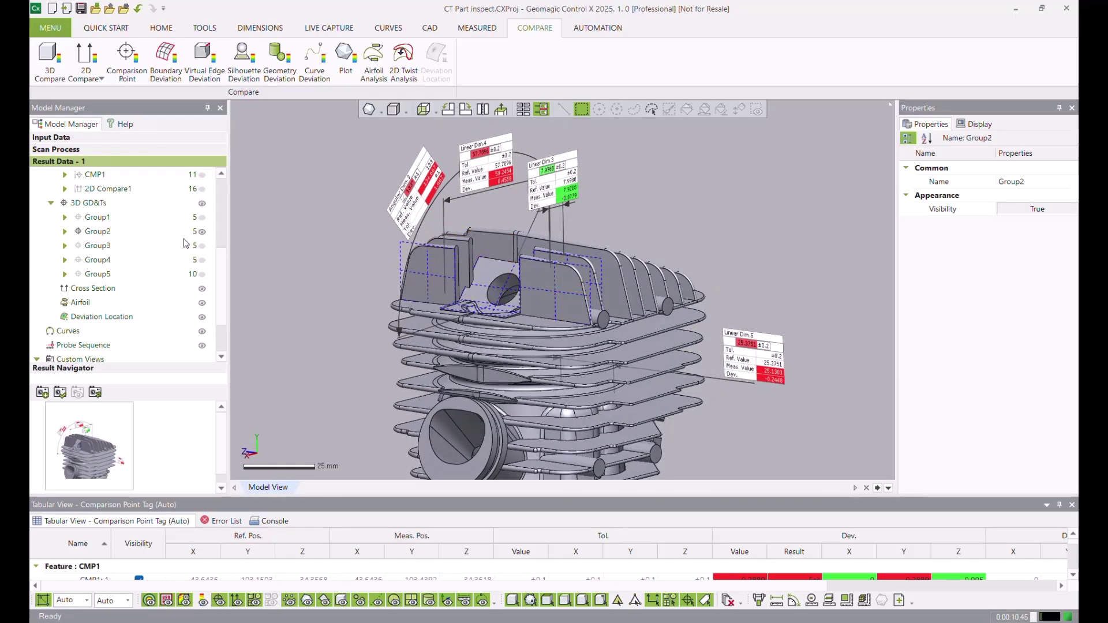
left_click(203, 232)
left_click(202, 246)
mouse_move(577, 346)
right_mouse_down()
mouse_move(660, 375)
mouse_move(317, 311)
right_mouse_up()
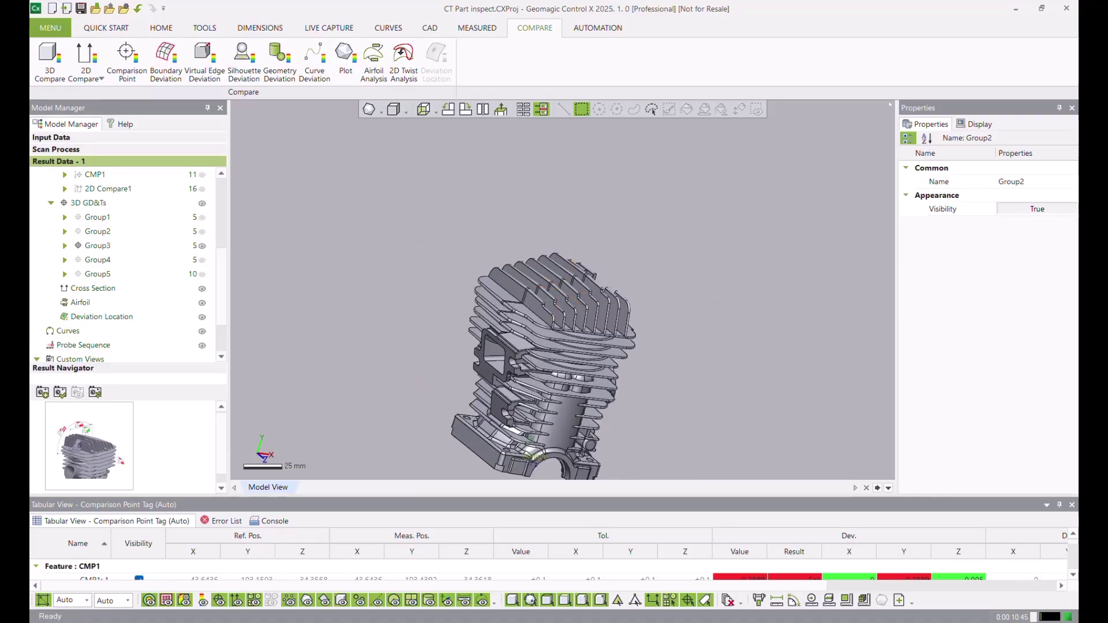
left_click(60, 393)
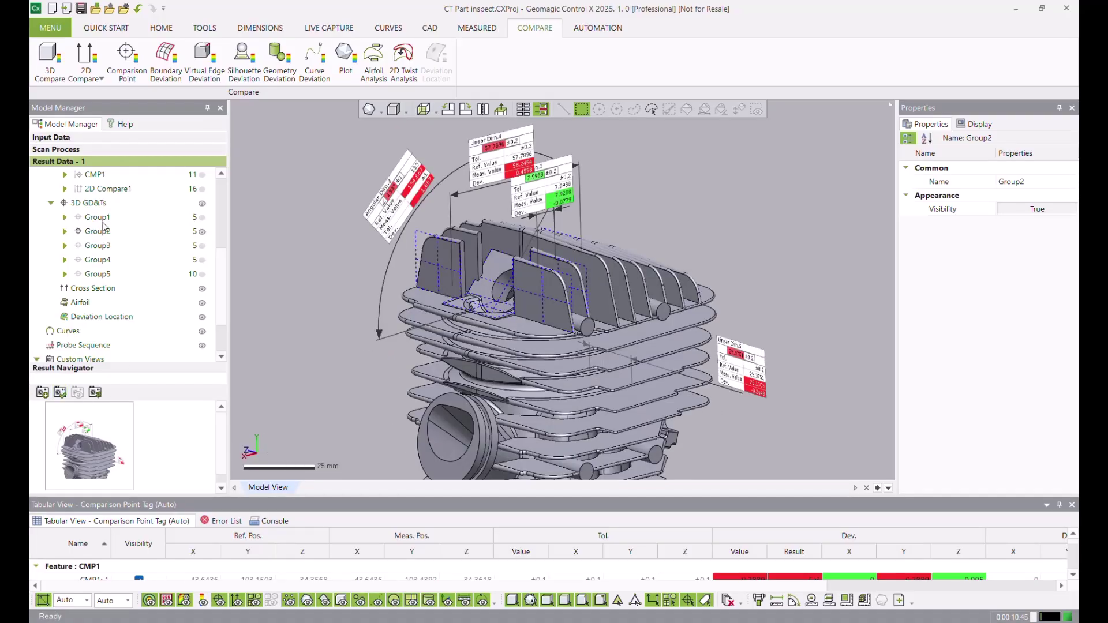
Step: Hide Group2 and review the Group3 dimensions from that group's stored result view
left_click(112, 249)
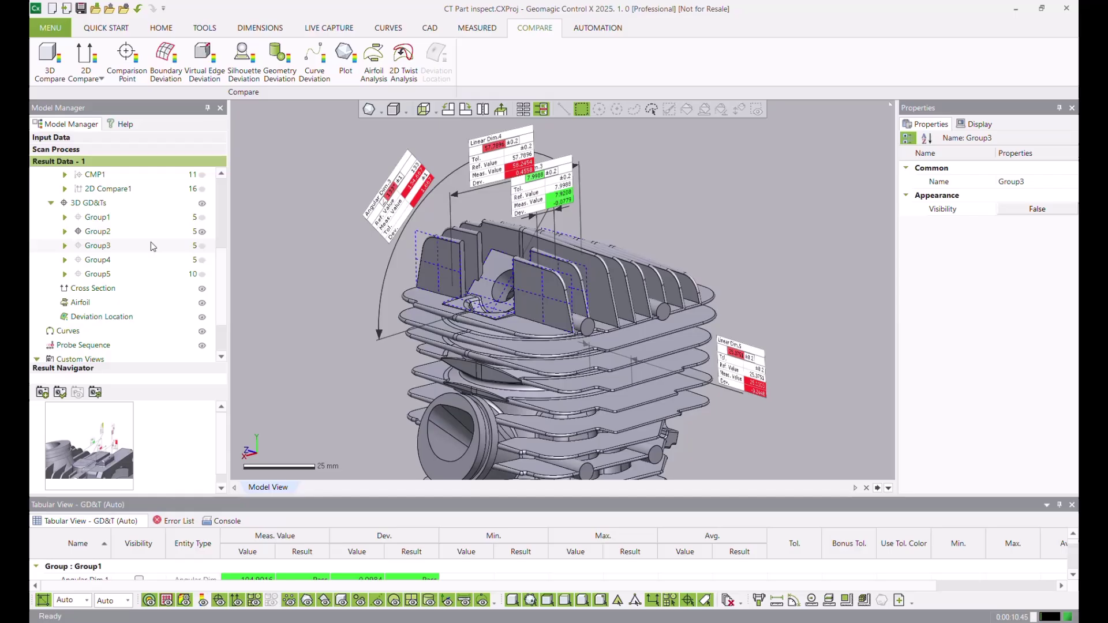
left_click(202, 232)
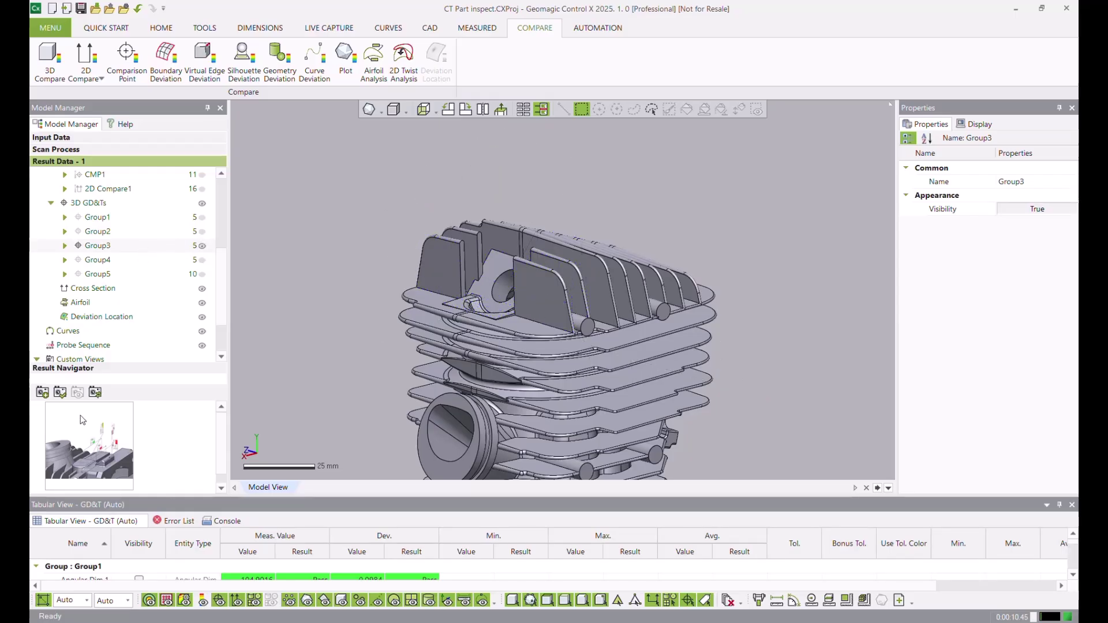
left_click(95, 393)
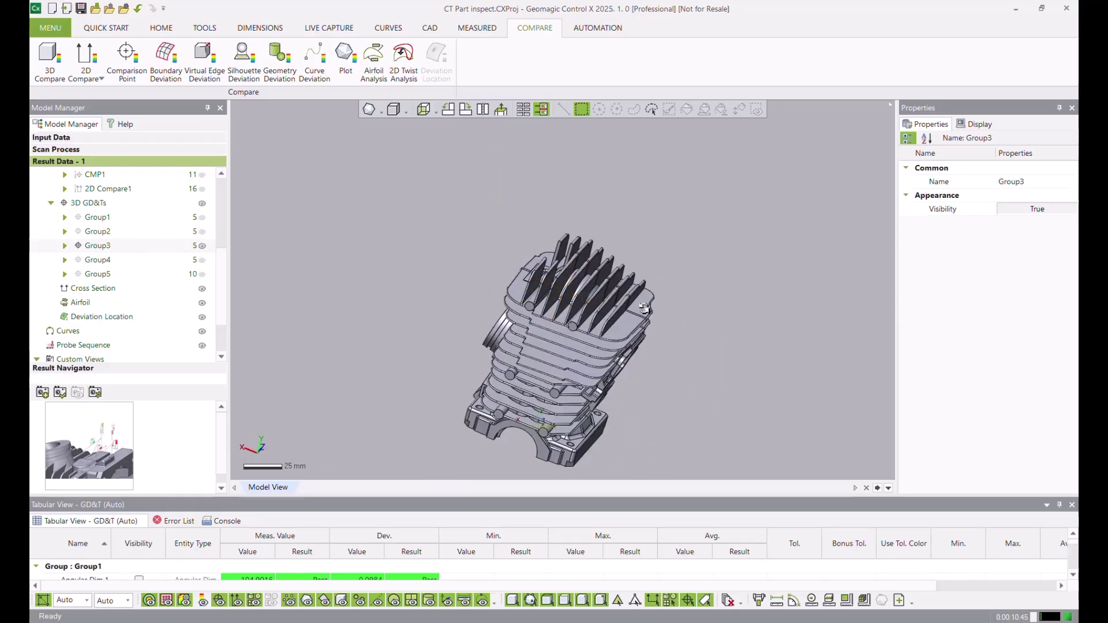
left_click(60, 393)
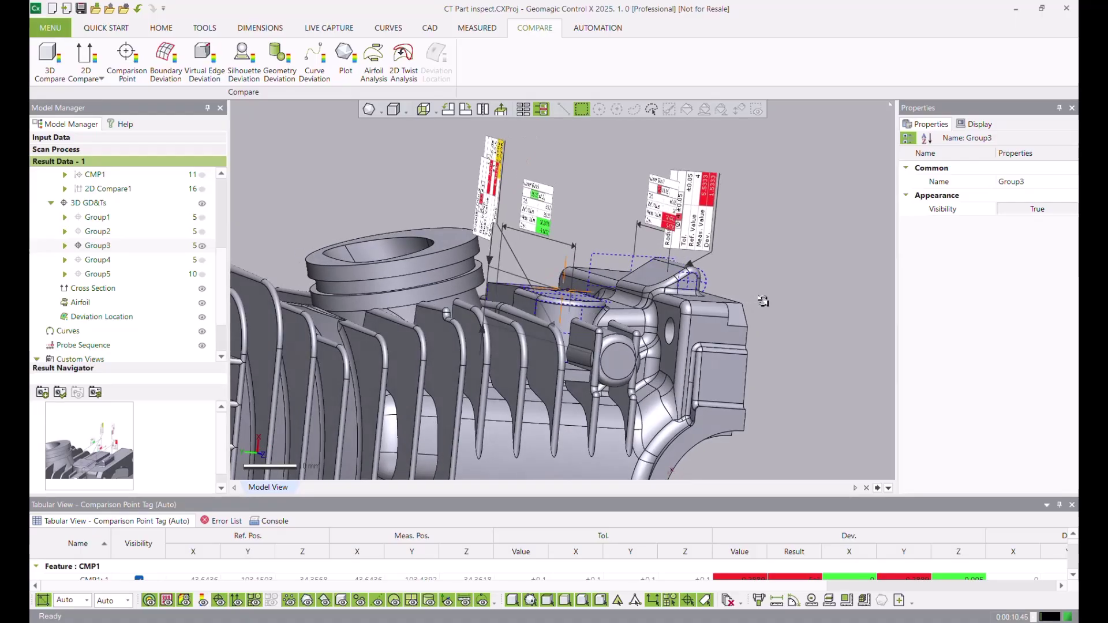
Step: Hide Group3, and go through the stored result views of Group4 and Group5
left_click(202, 246)
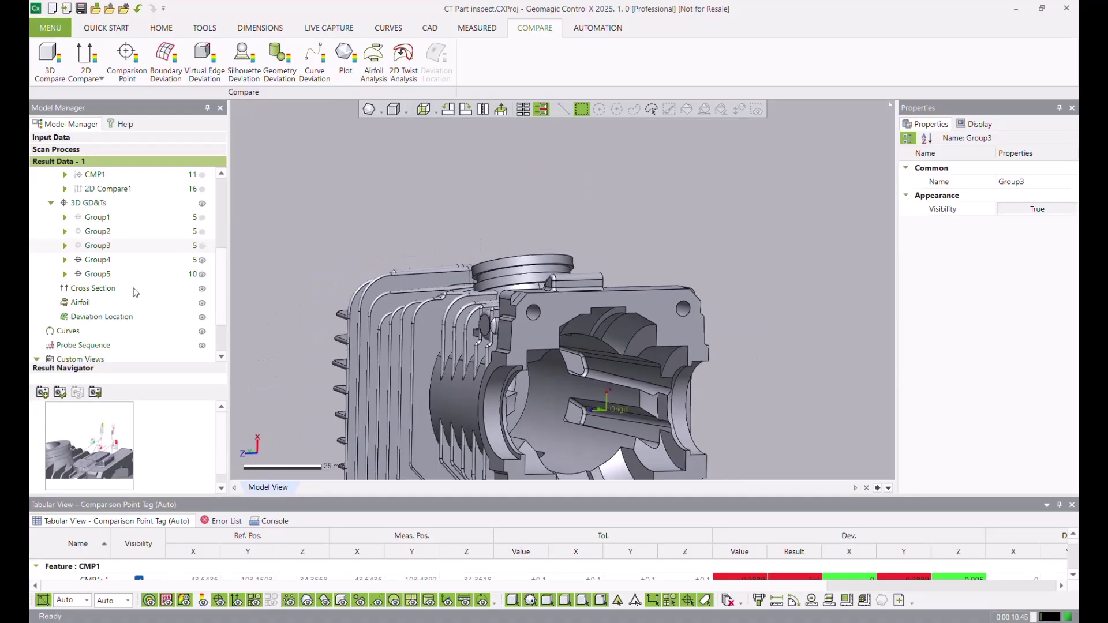
left_click(115, 261)
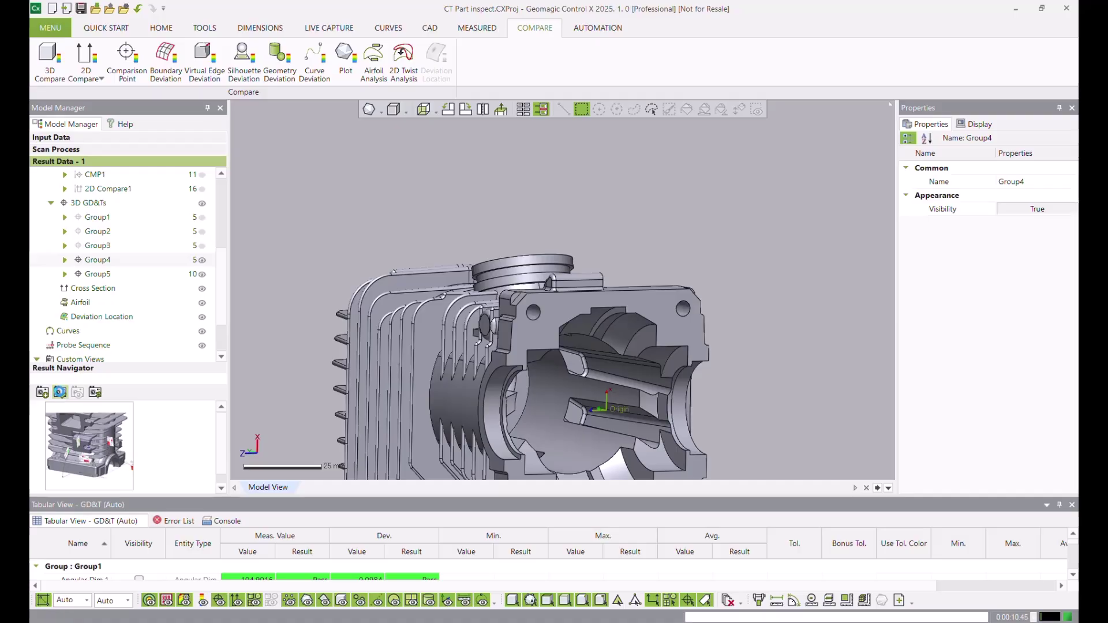
left_click(168, 275)
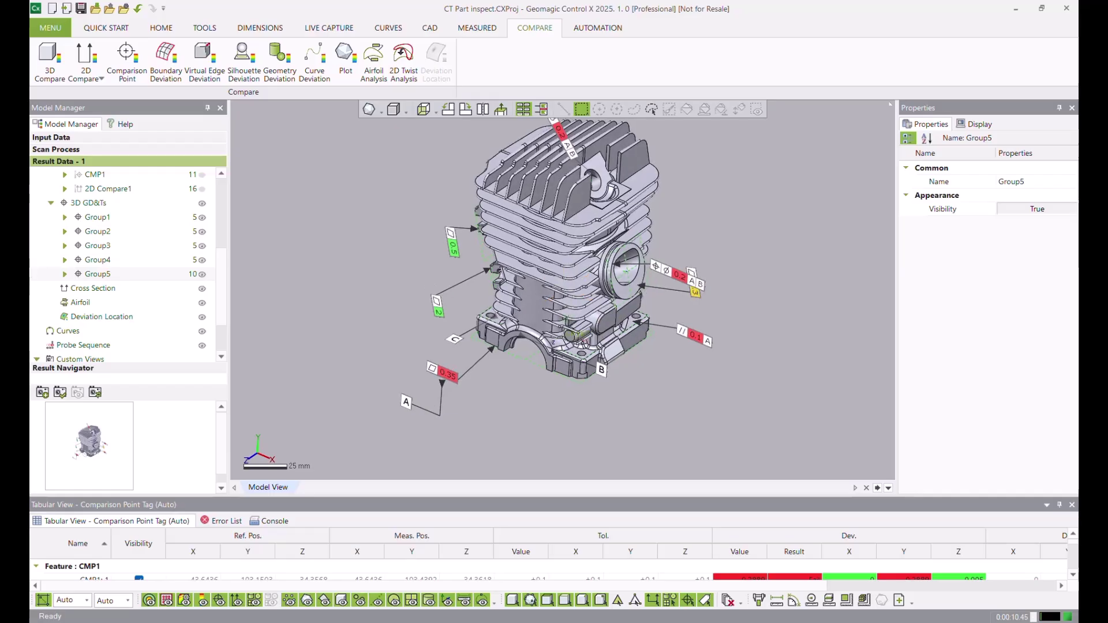
Step: Expand Group5 to review its datums, flatness, position and parallelism callouts, and bring up the dimensioning and tolerancing commands
left_click(66, 274)
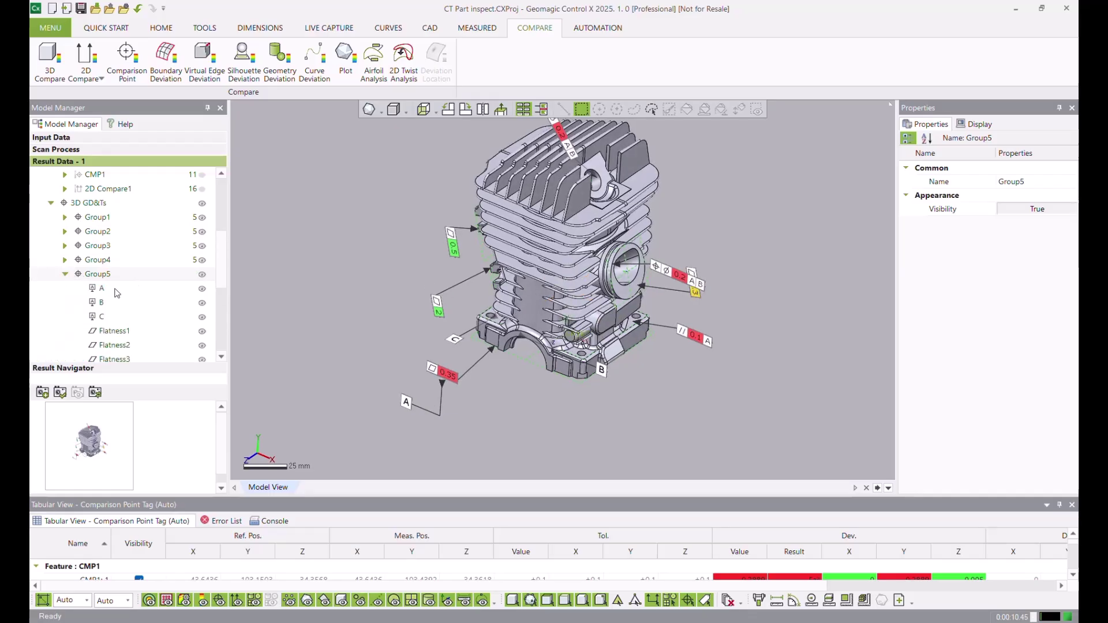
scroll(118, 296, "down", 2)
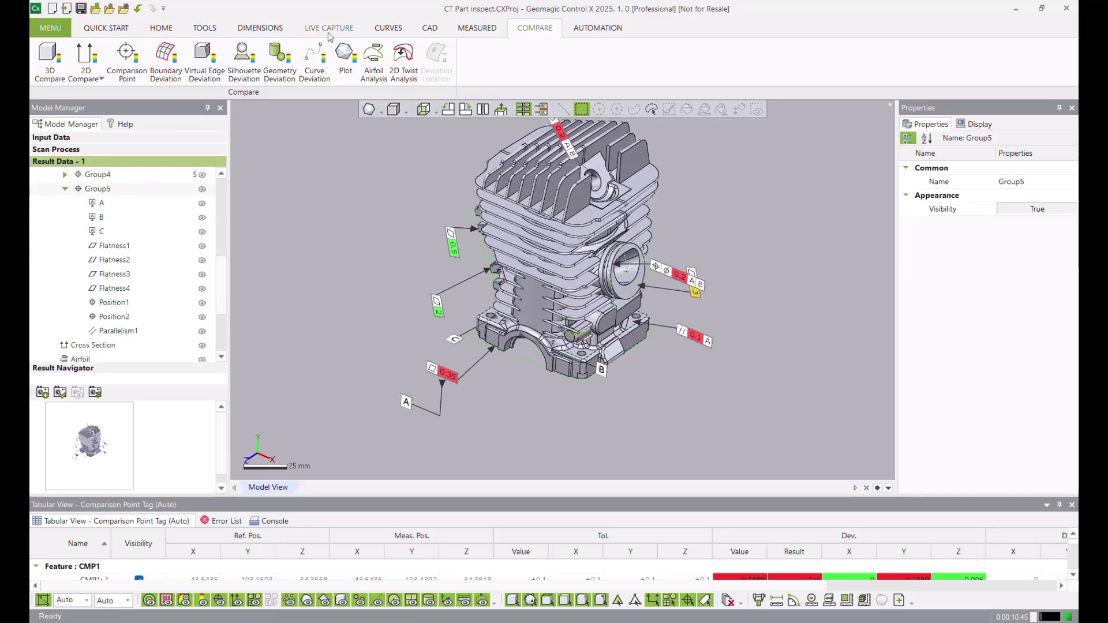
left_click(162, 31)
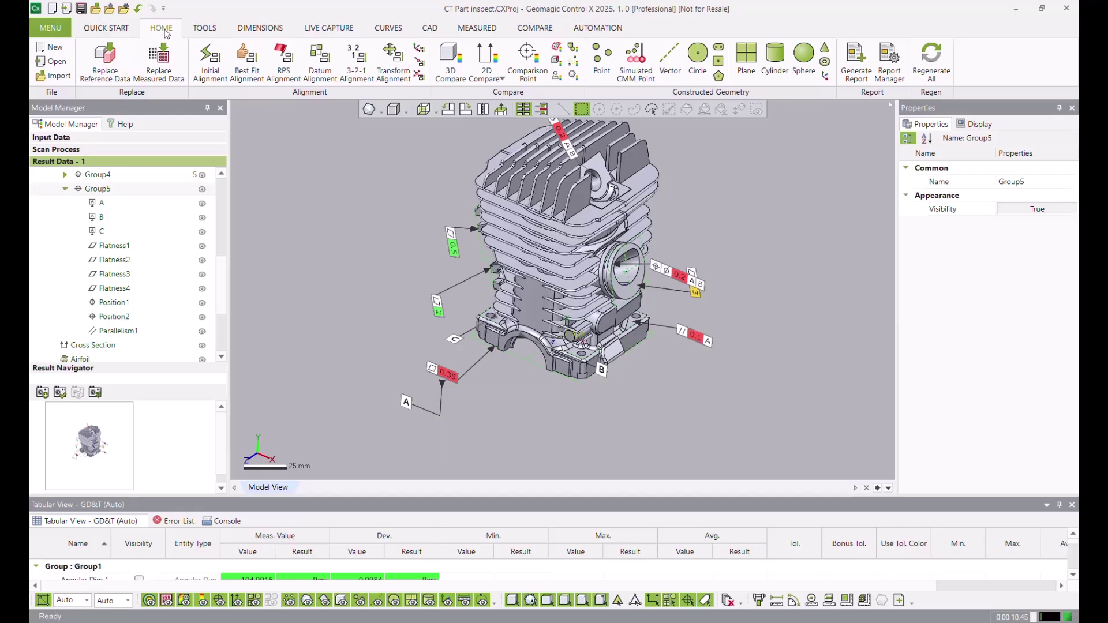
left_click(260, 28)
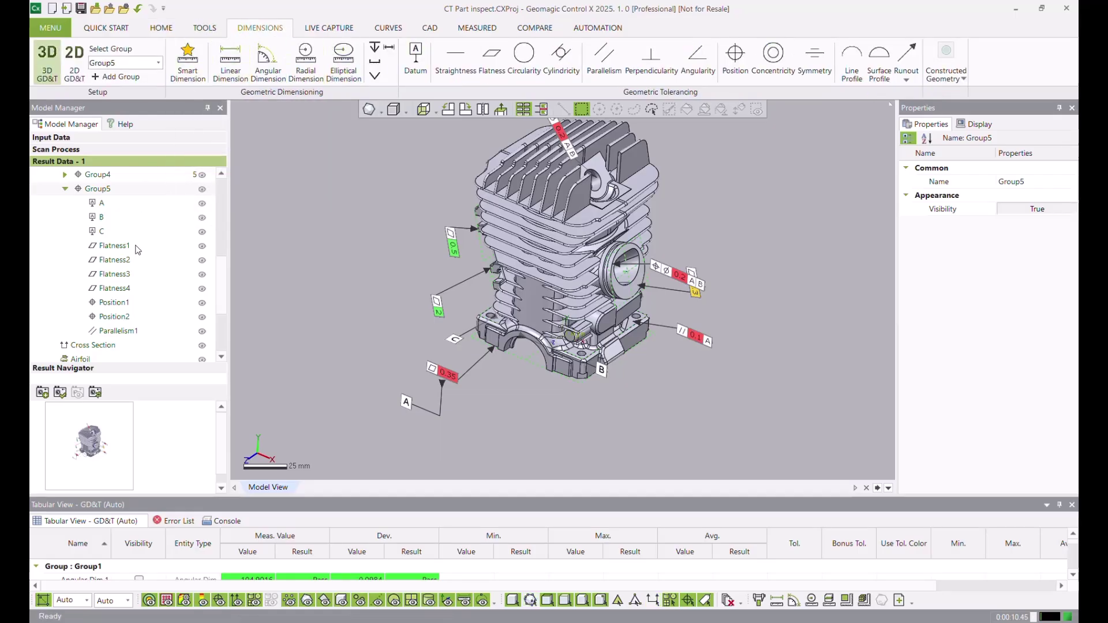
scroll(139, 232, "up", 2)
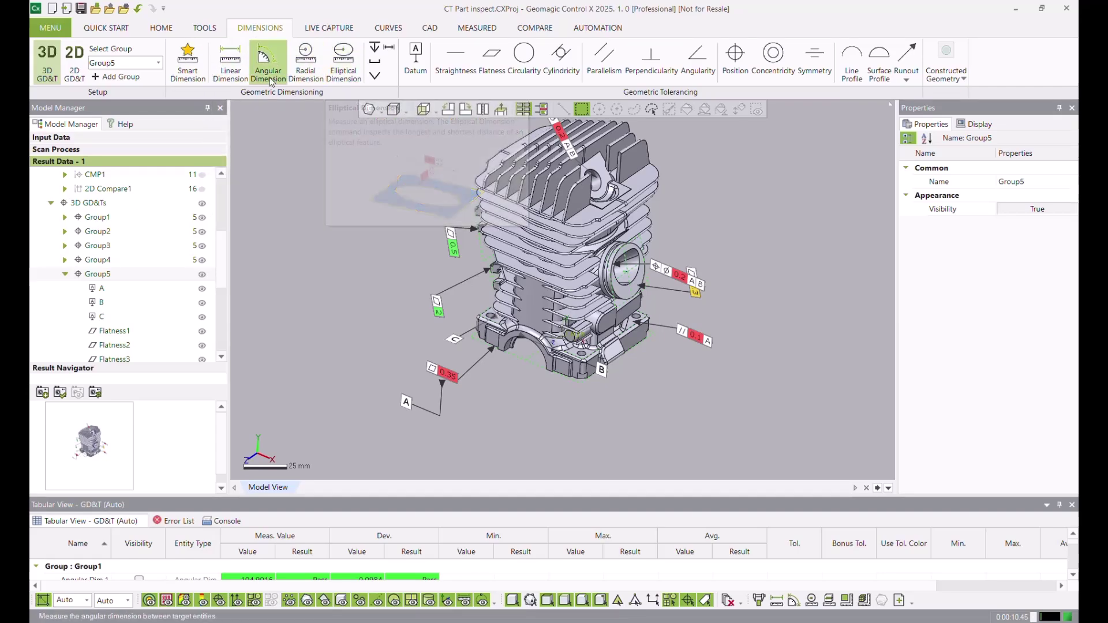
Step: Add a Smart Dimension for the angle between two fin side faces, with a ±0.5 tolerance, in Group5
left_click(192, 72)
left_click(594, 202)
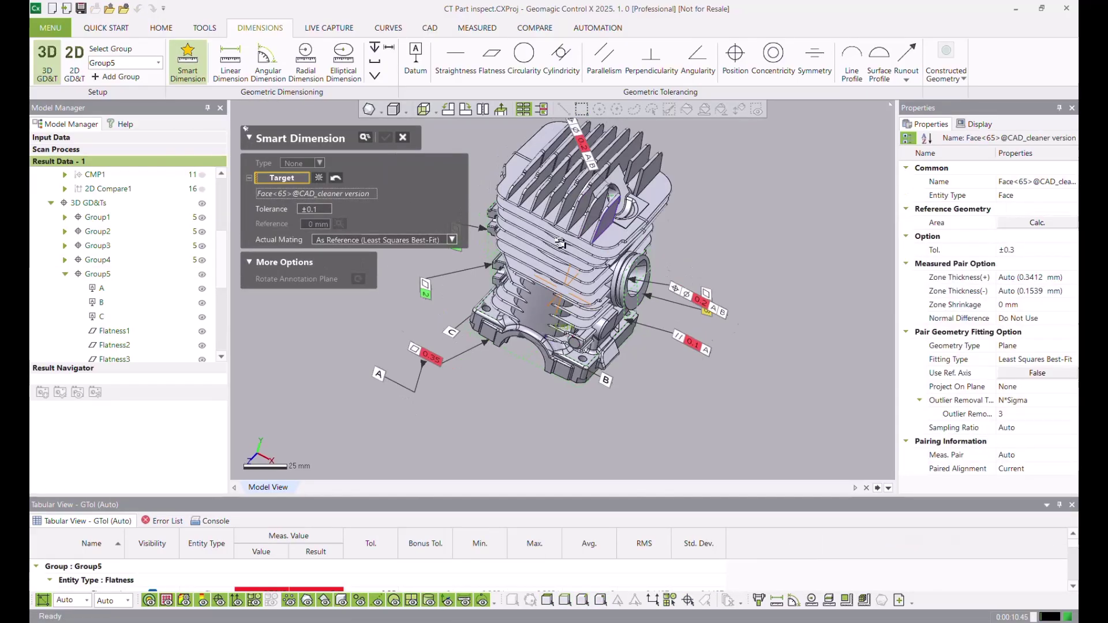
right_click_drag(594, 202, 658, 221)
left_click(611, 199)
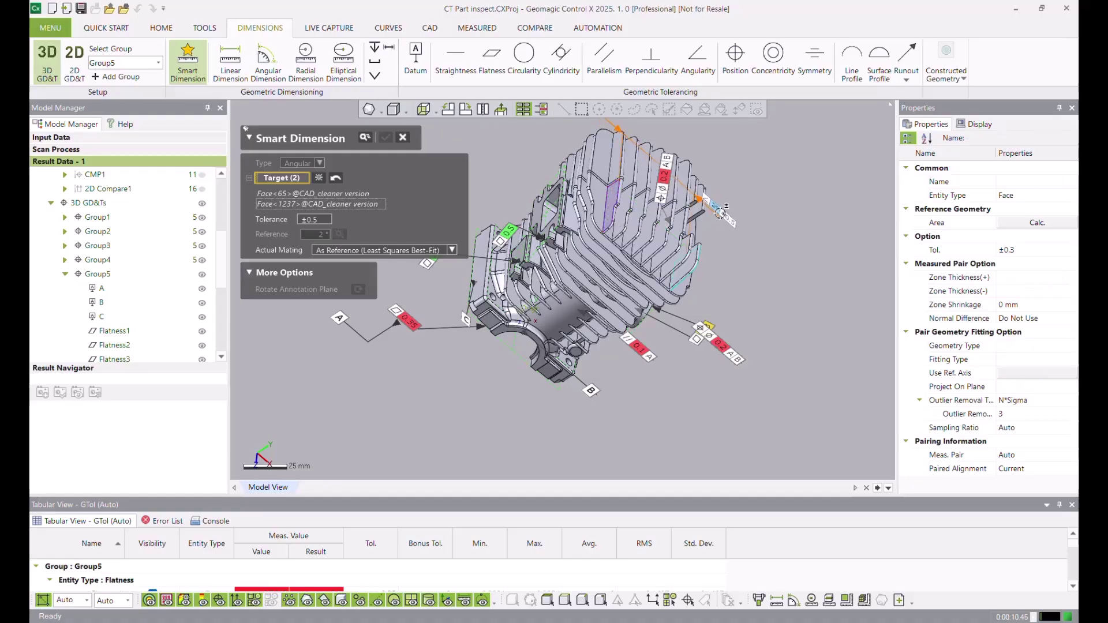
right_click_drag(733, 183, 595, 193)
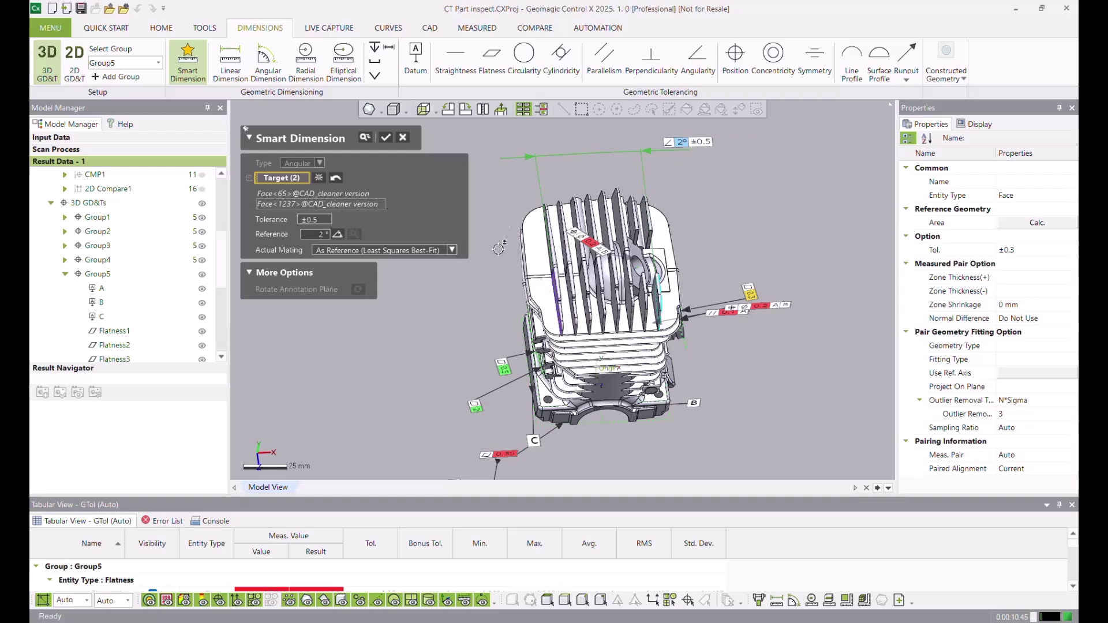
left_click(386, 142)
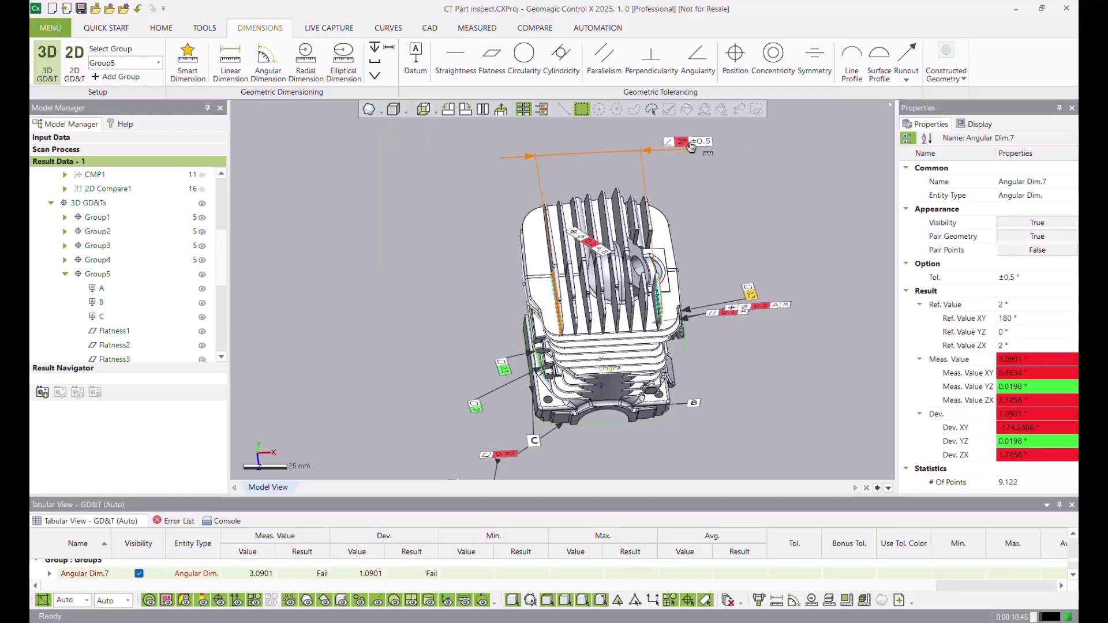
left_click(396, 137)
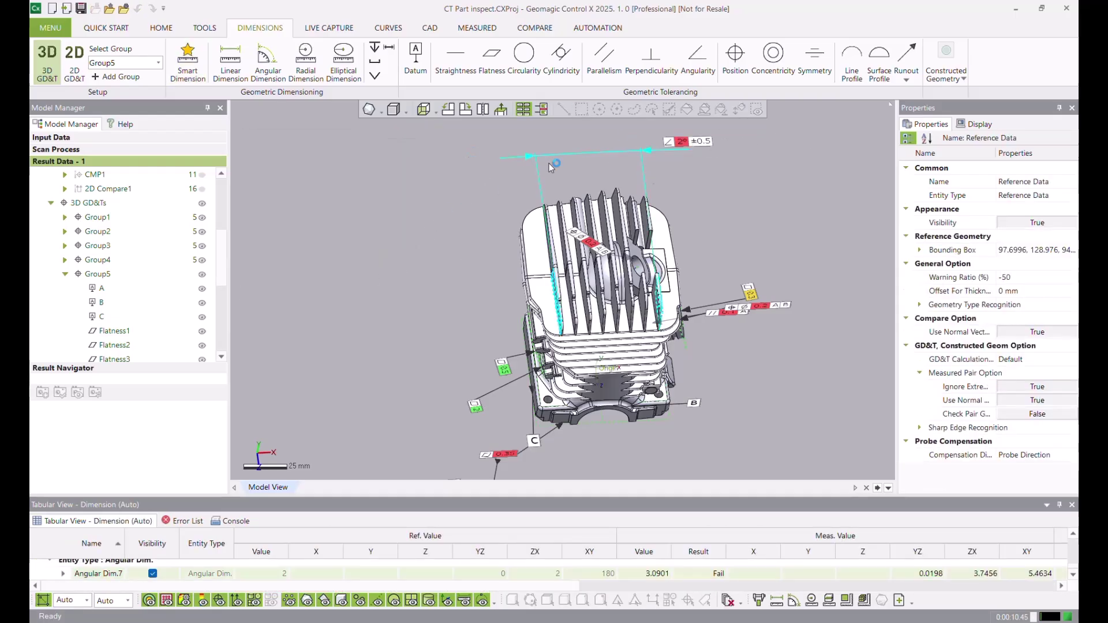
Step: Apply an annotation preset to the fin angle dimension that shows its name, reference value, measured value, tolerance and deviation
right_click(685, 144)
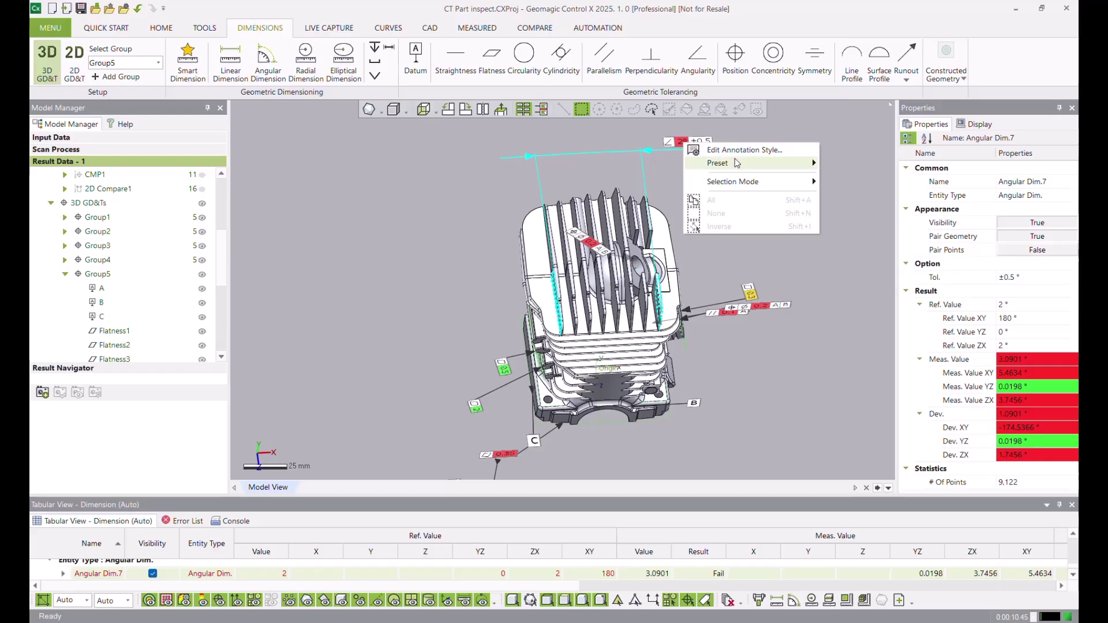
mouse_move(737, 163)
left_click(862, 205)
left_click(748, 211)
scroll(717, 247, "down", 3)
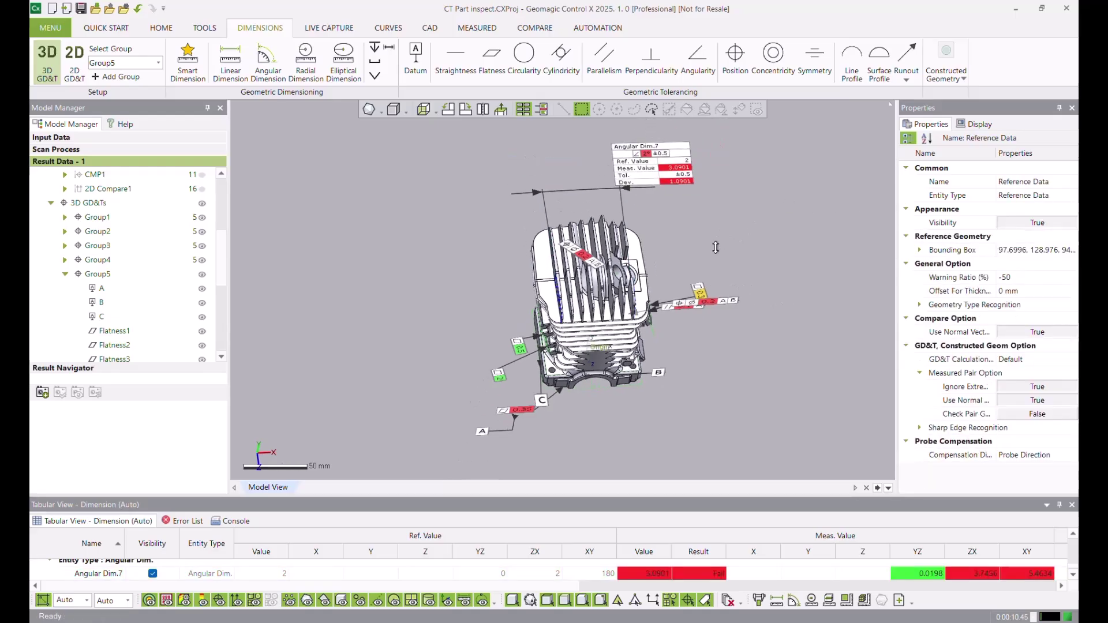
right_click_drag(717, 247, 675, 210)
right_click_drag(710, 381, 527, 299)
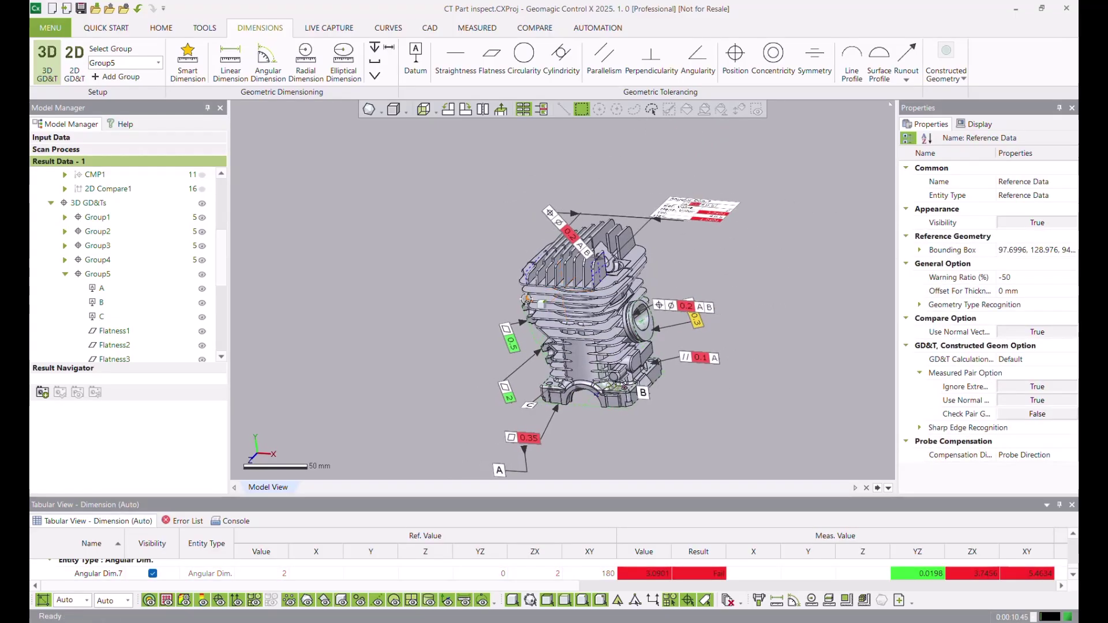
Step: Delete the fin angle dimension, Angular Dim.7, from Group5
scroll(92, 271, "down", 3)
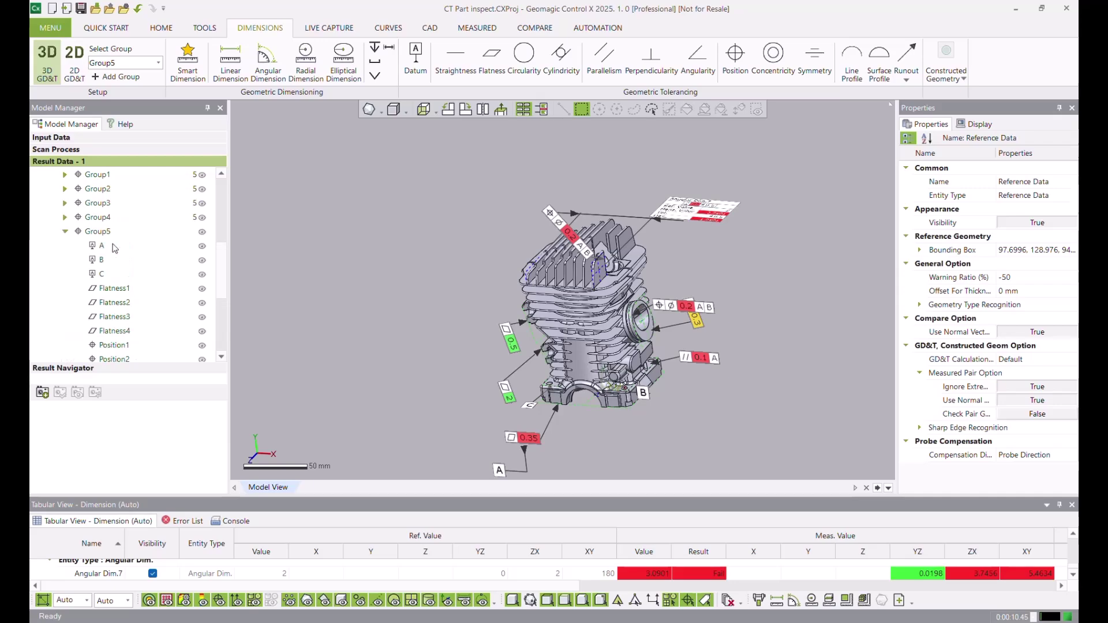
left_click(117, 234)
scroll(124, 289, "down", 6)
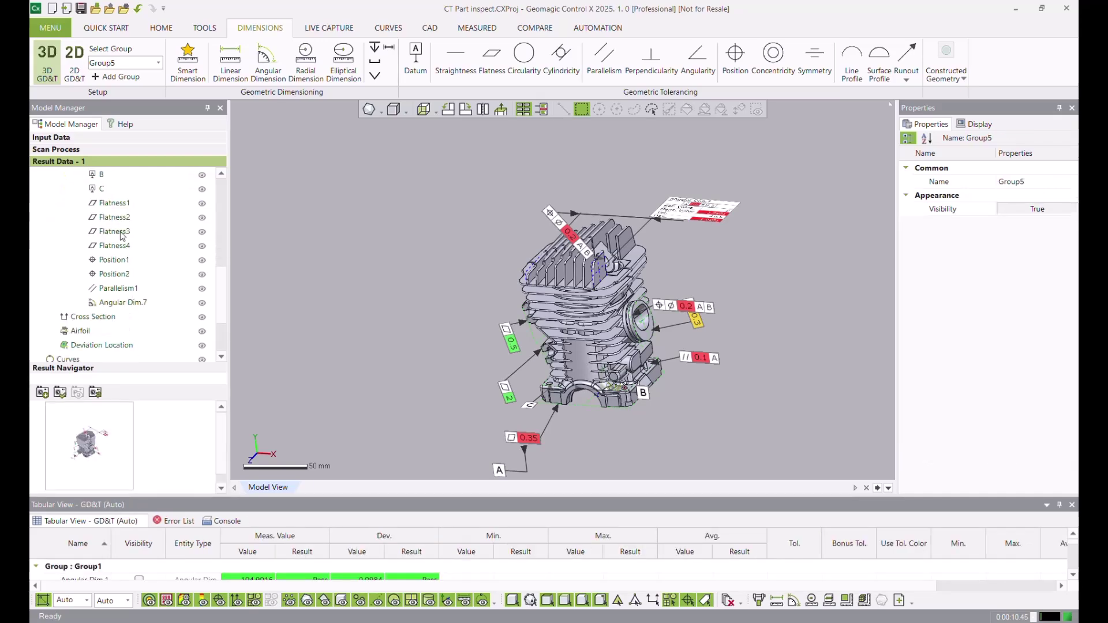
scroll(121, 231, "up", 3)
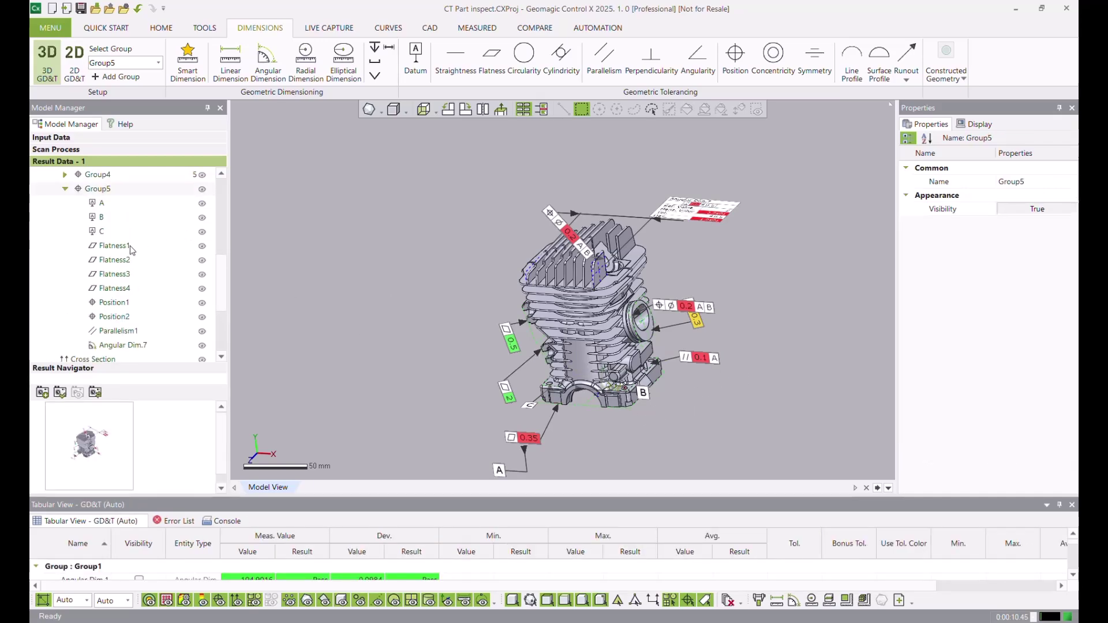
scroll(131, 305, "down", 2)
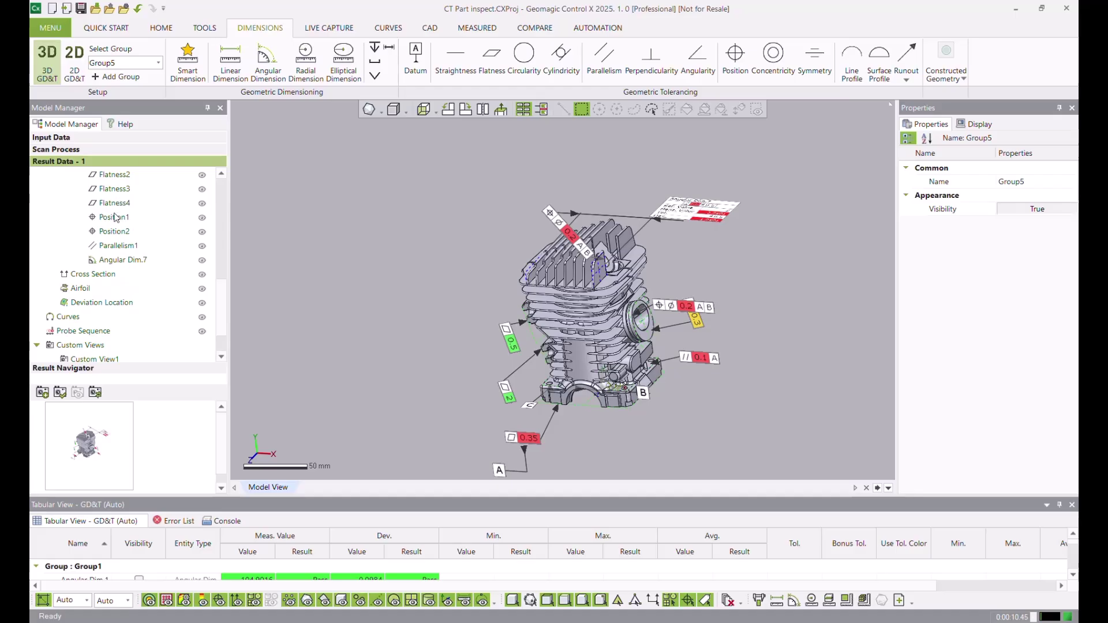
left_click(141, 259)
right_click(136, 263)
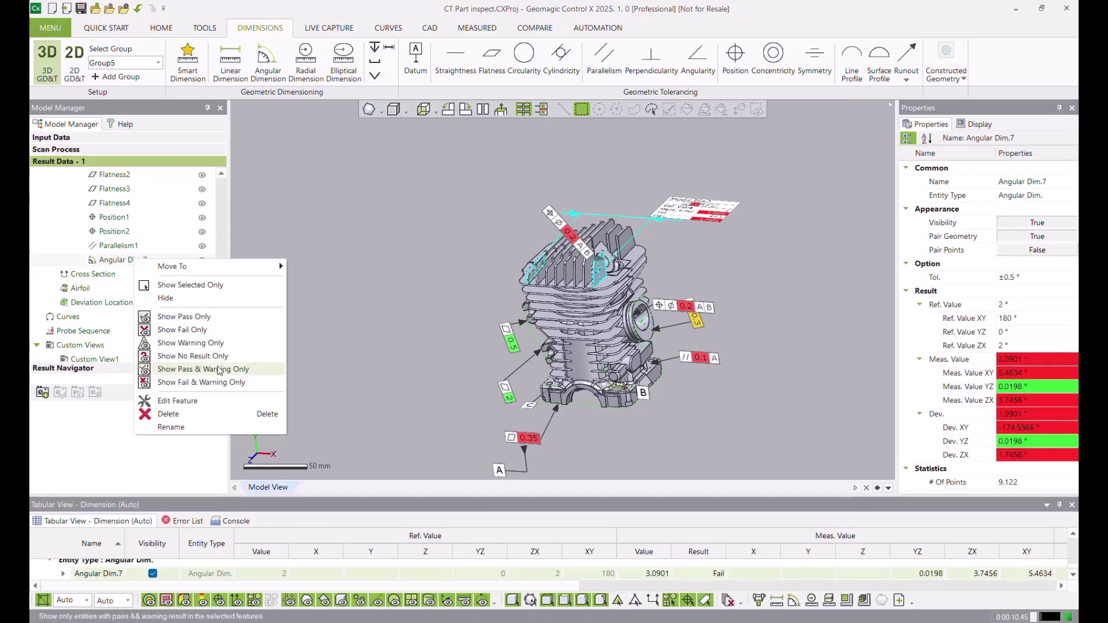
left_click(185, 416)
left_click(528, 374)
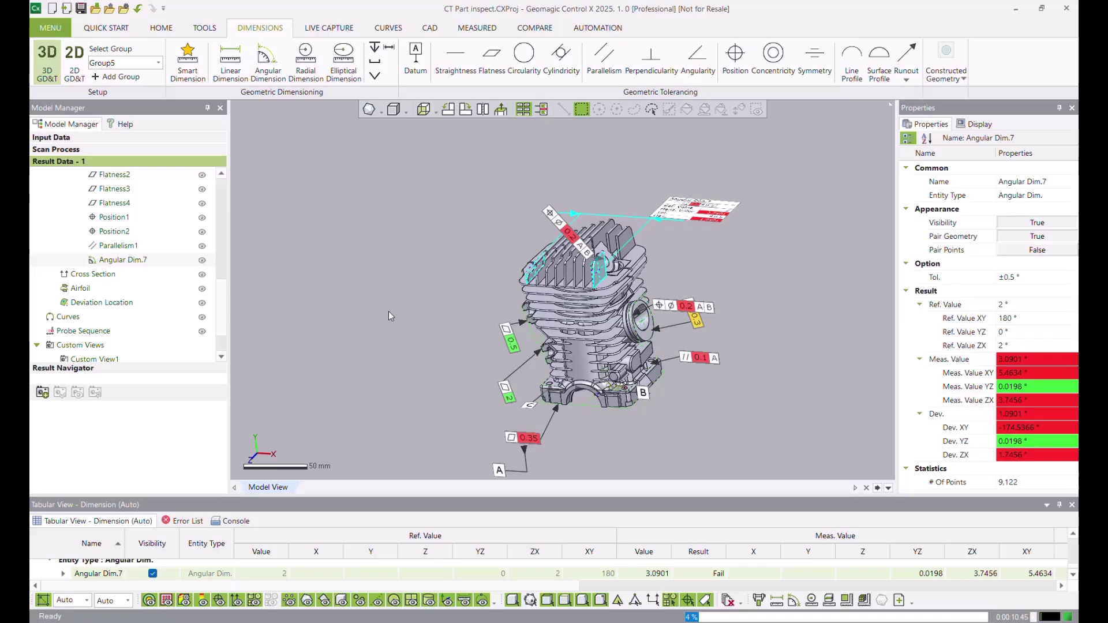
right_click_drag(387, 313, 530, 340)
scroll(530, 341, "up", 3)
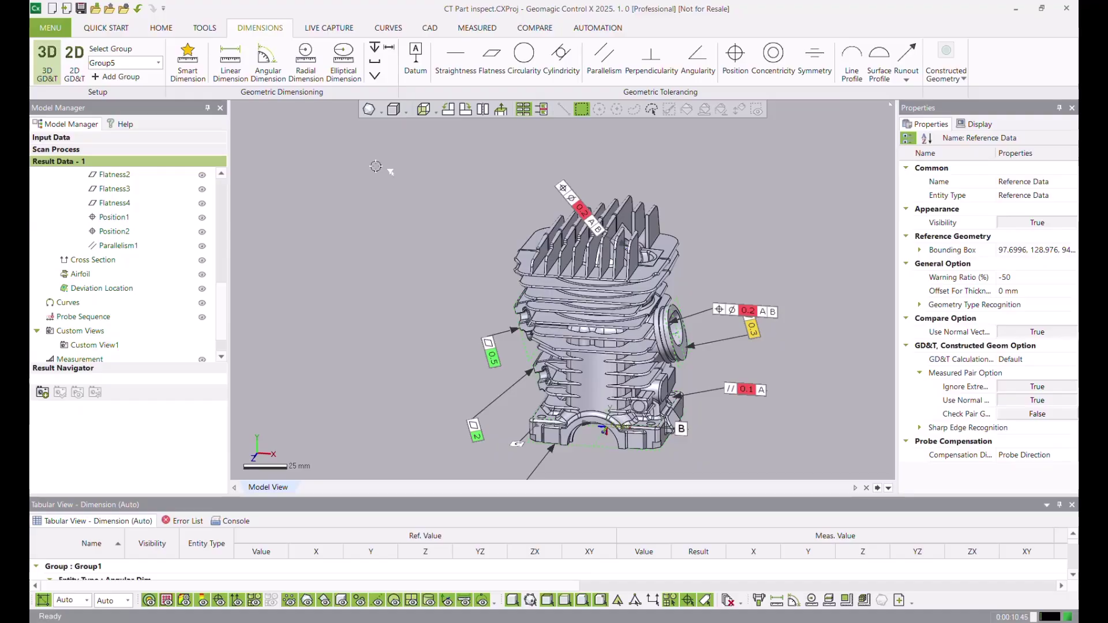
Step: Set up a new report from Result Data - 1, removing Custom View1 and Initial Alignment1 from its selected entities
left_click(159, 28)
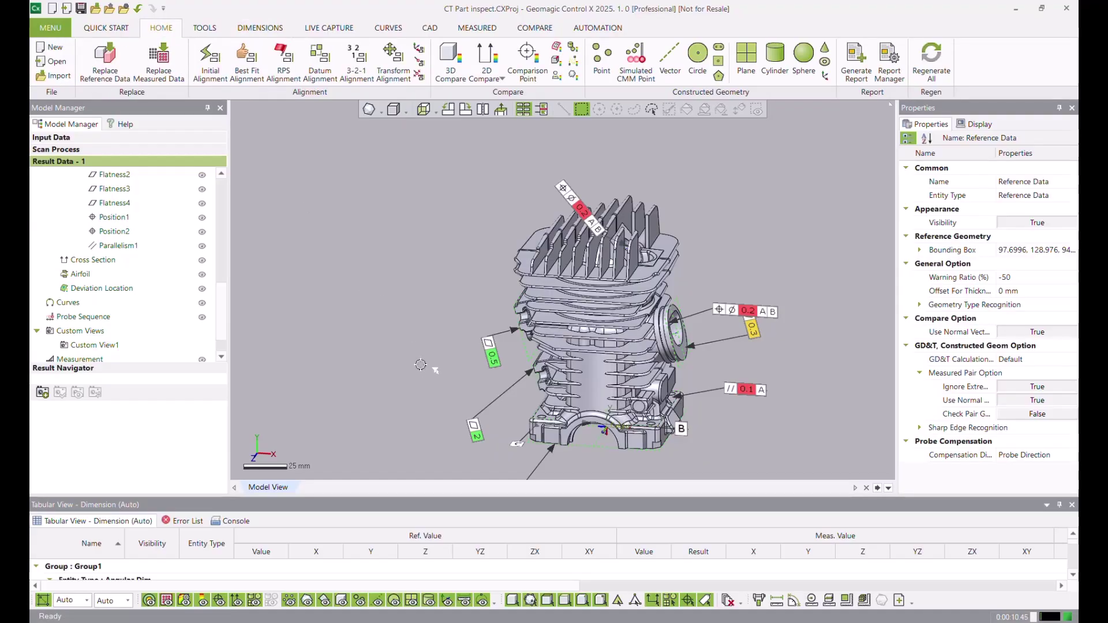
left_click(856, 63)
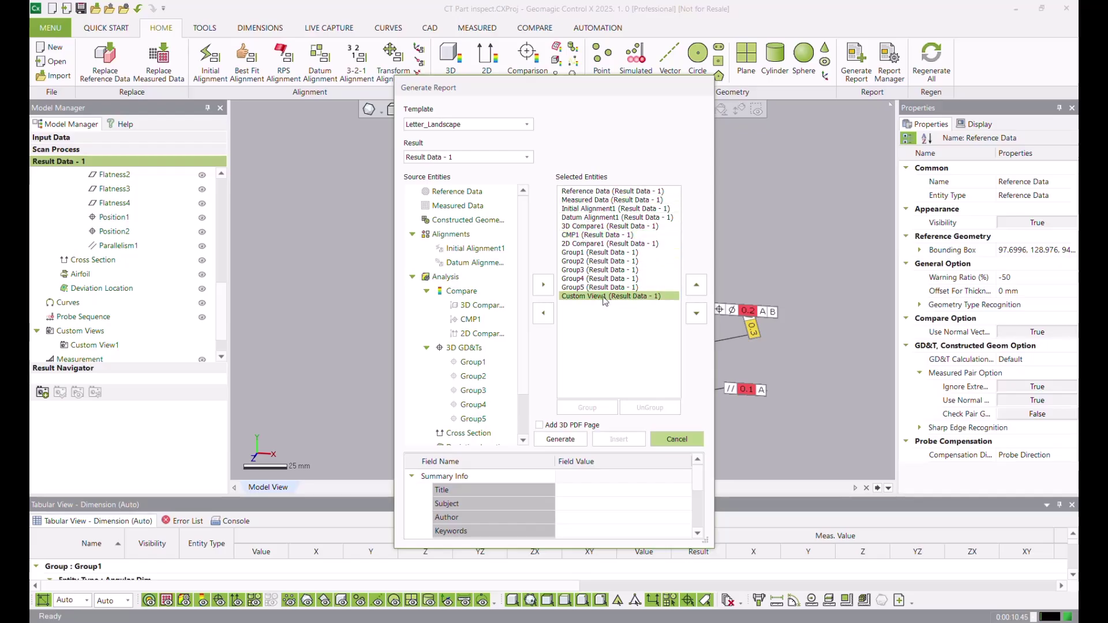
left_click(543, 312)
left_click(618, 279)
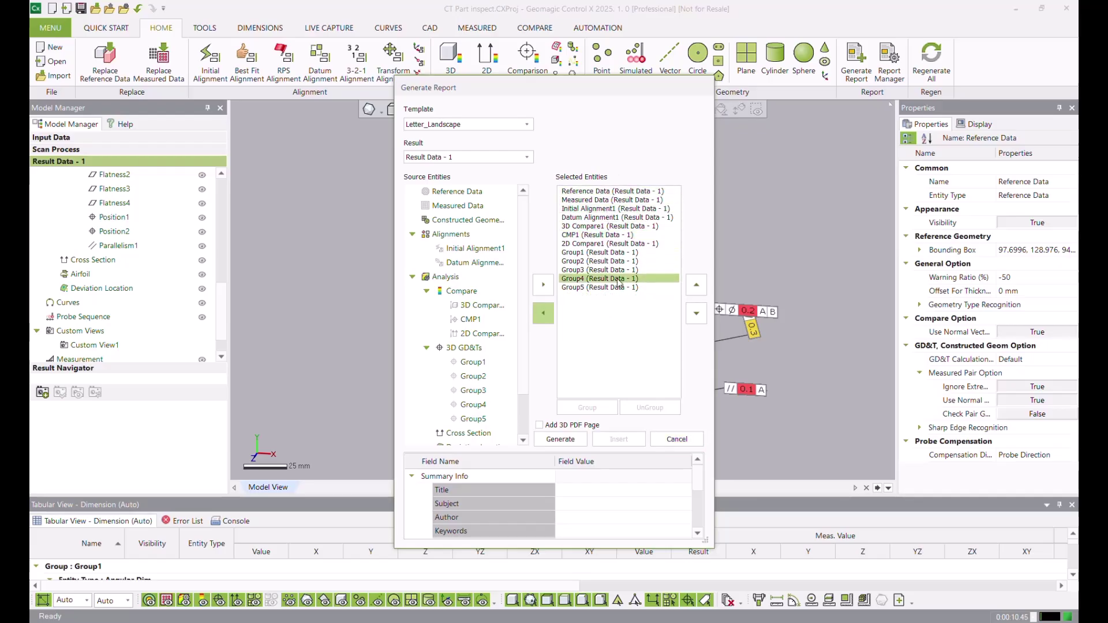
left_click(615, 208)
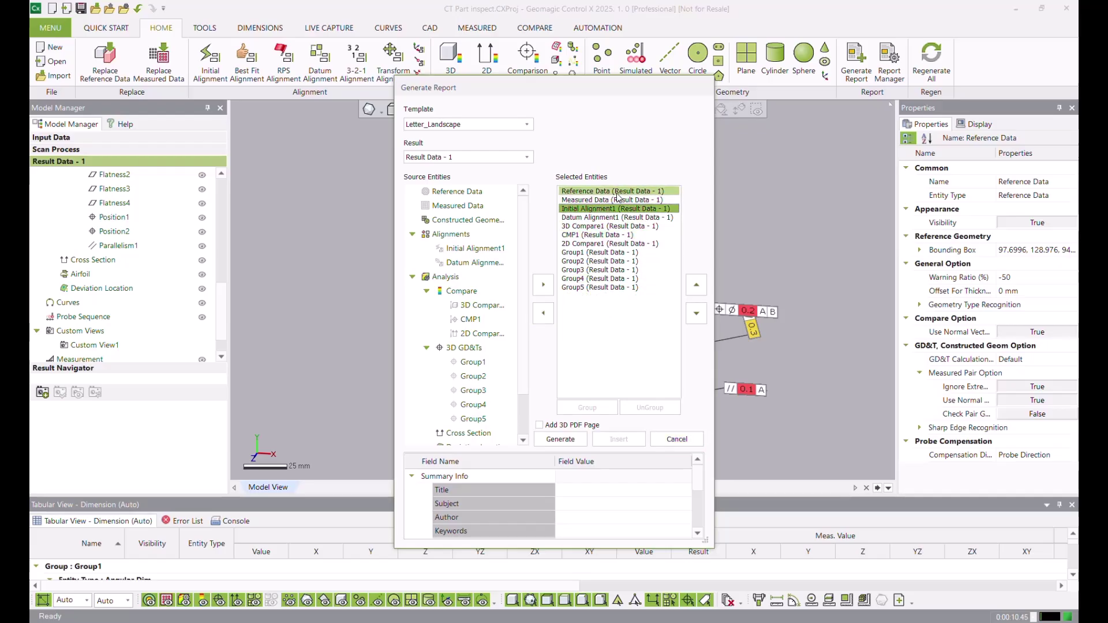
left_click(543, 313)
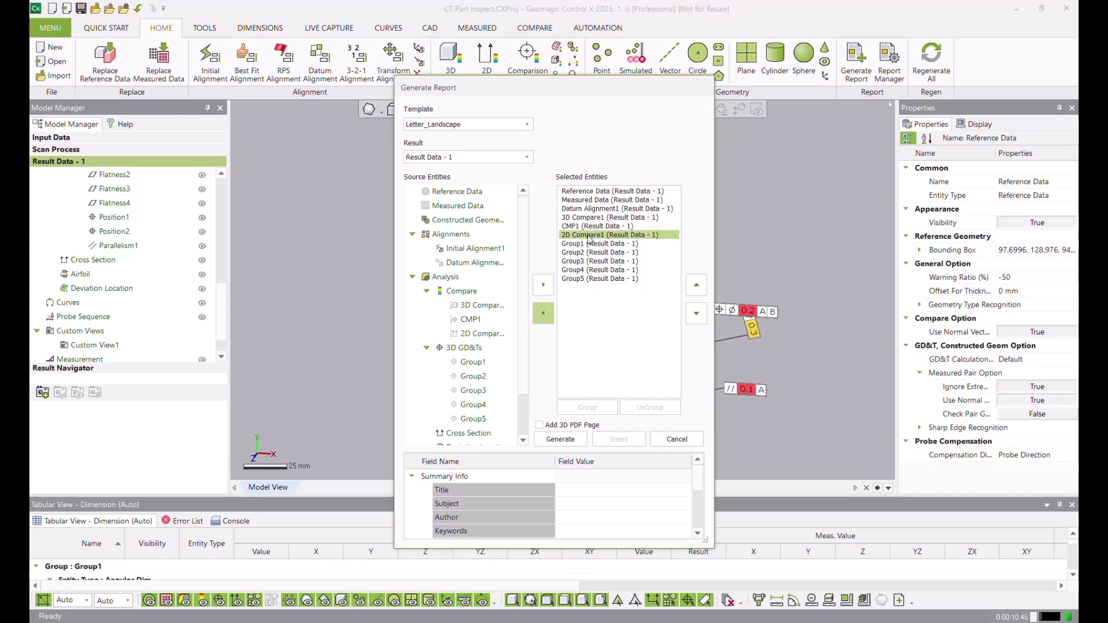
Step: Reorder the report's selected entities so that CMP1 comes directly after 2D Compare1
left_click(592, 208)
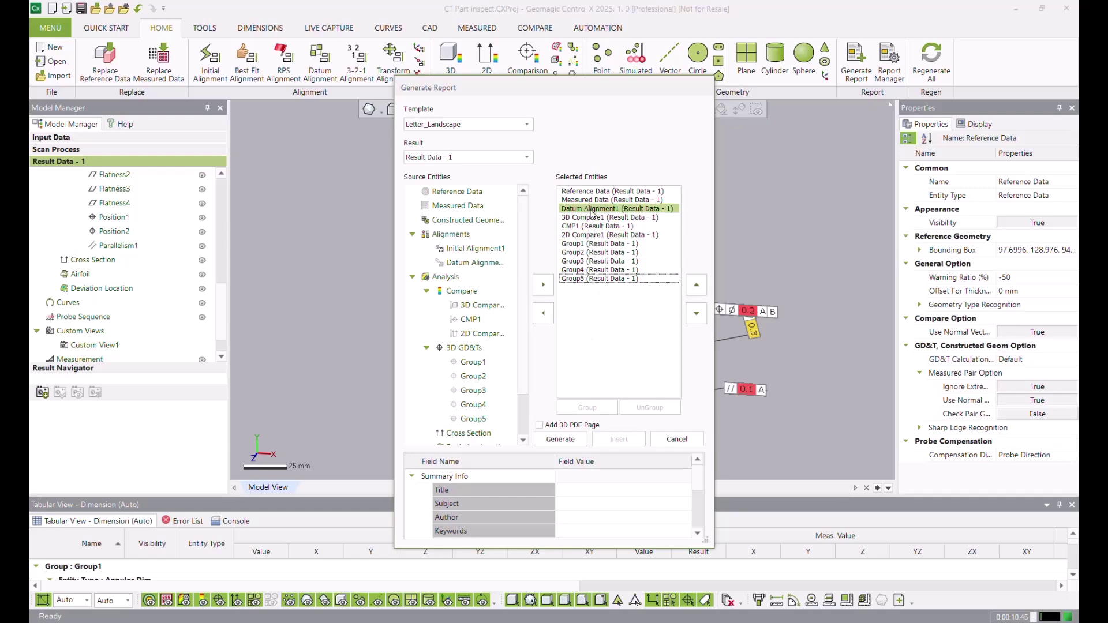
left_click(598, 278)
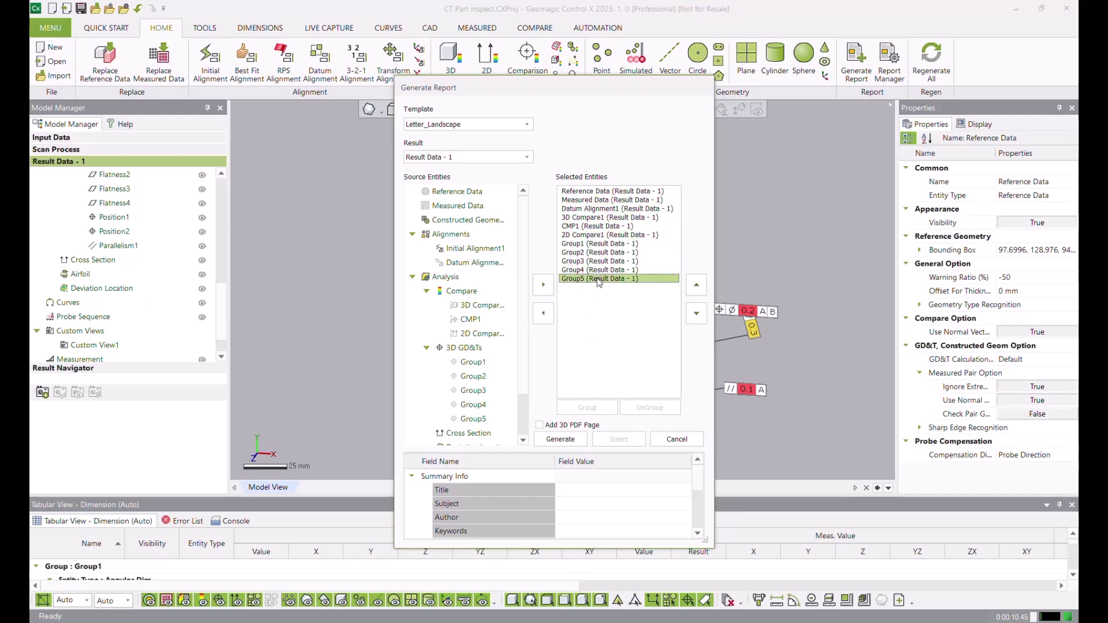
left_click(590, 234)
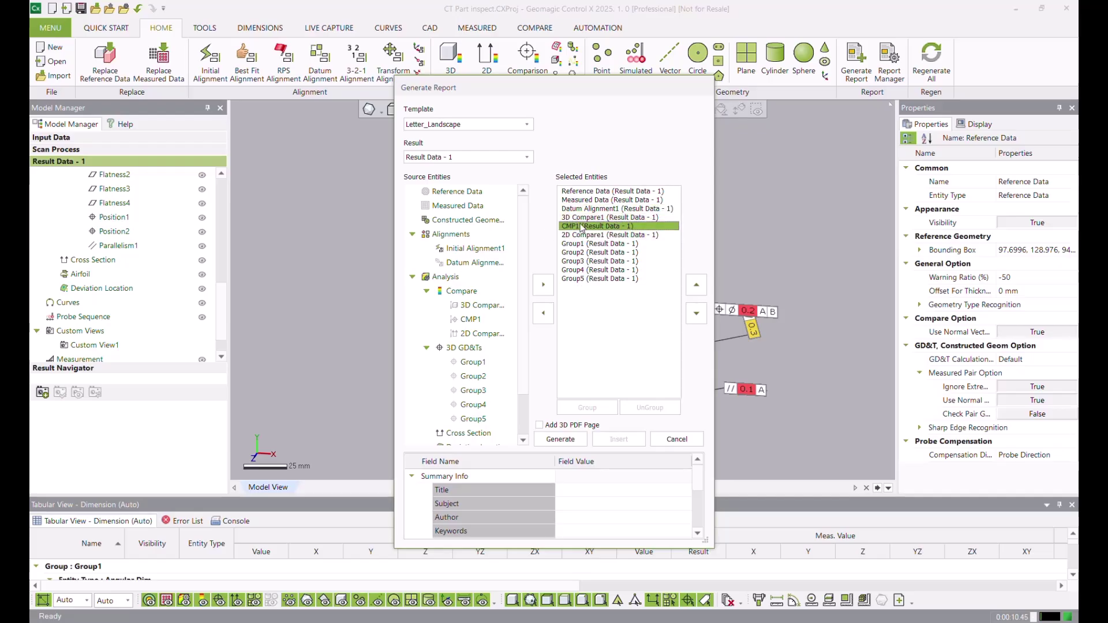
left_click(588, 226)
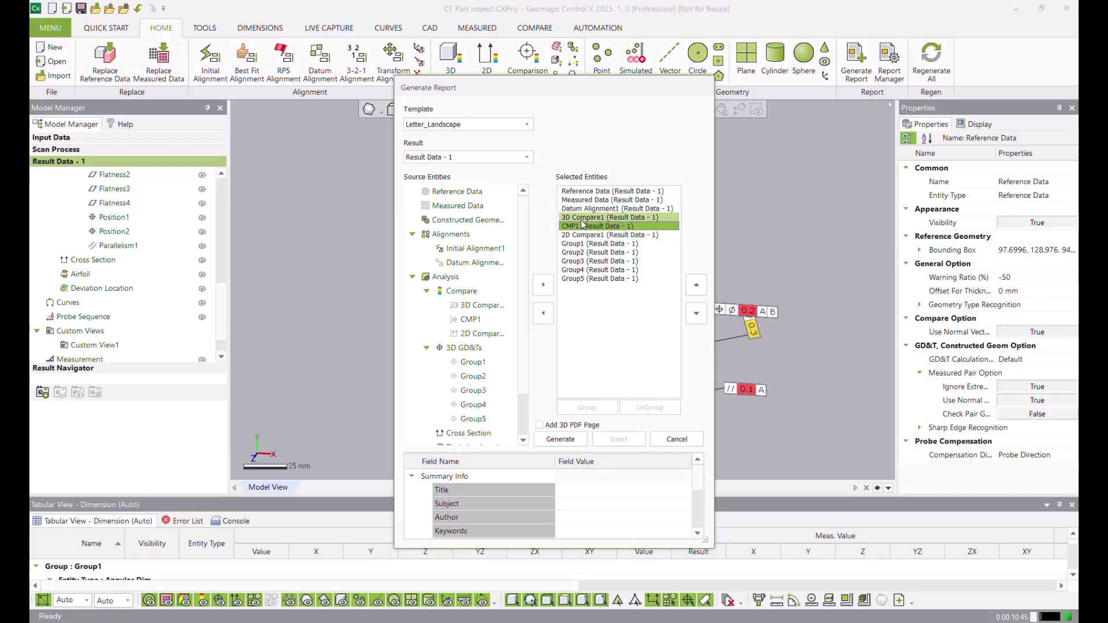
left_click(696, 315)
Step: Check the report's summary and local custom fields, and generate the report with the Letter_Landscape template
left_click(586, 491)
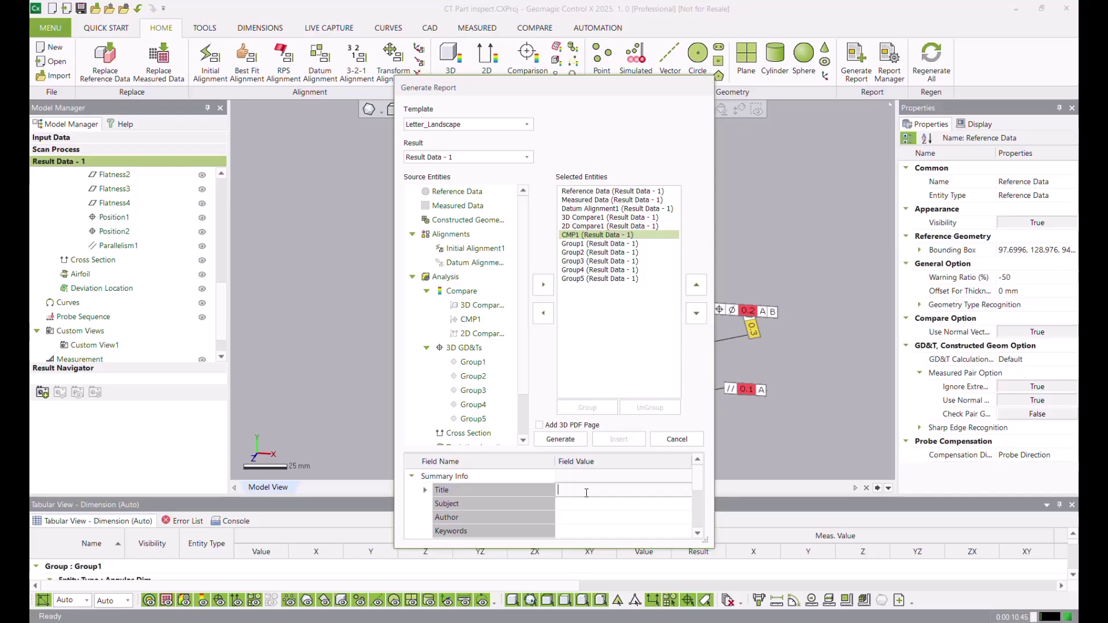
scroll(585, 492, "down", 4)
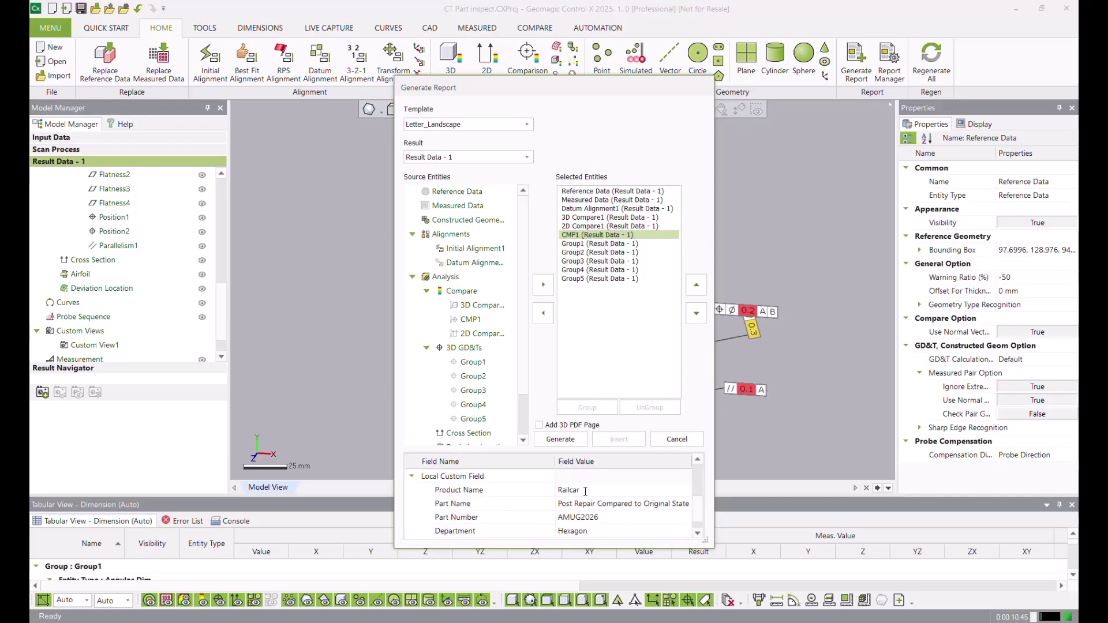
scroll(589, 501, "up", 3)
left_click(561, 439)
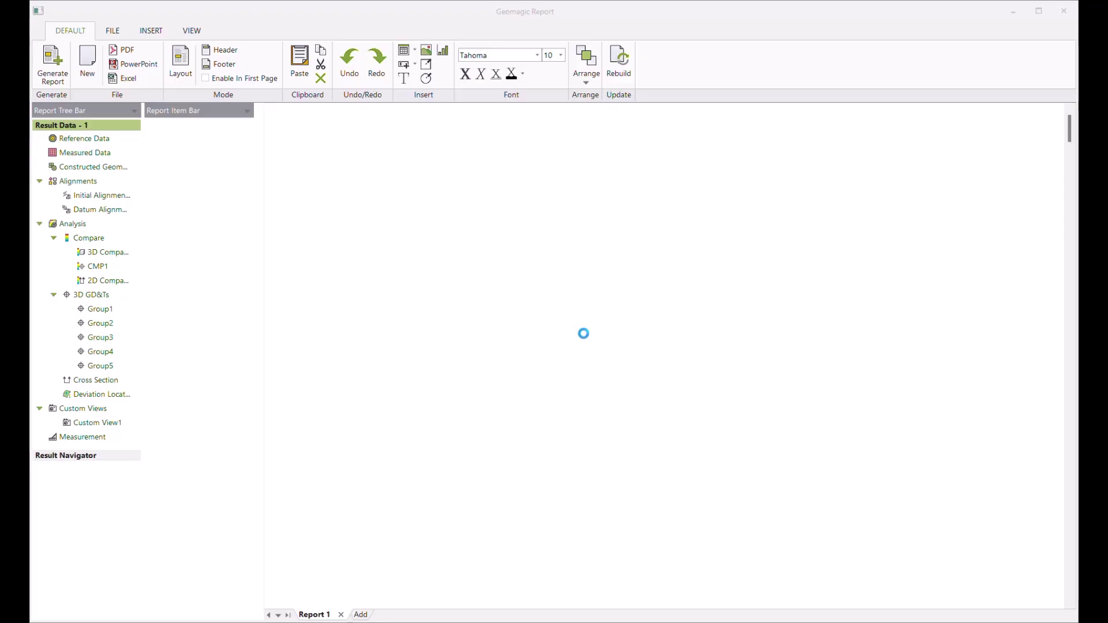
Step: Review the report's reference data, measured data and datum alignment pages
scroll(594, 342, "down", 10)
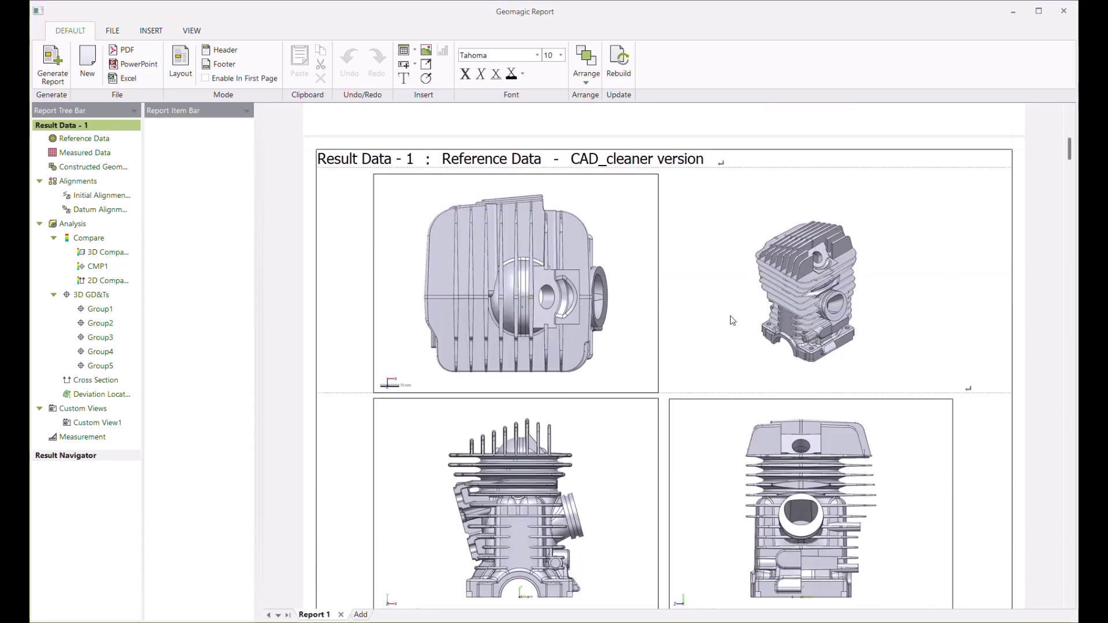
scroll(731, 321, "down", 10)
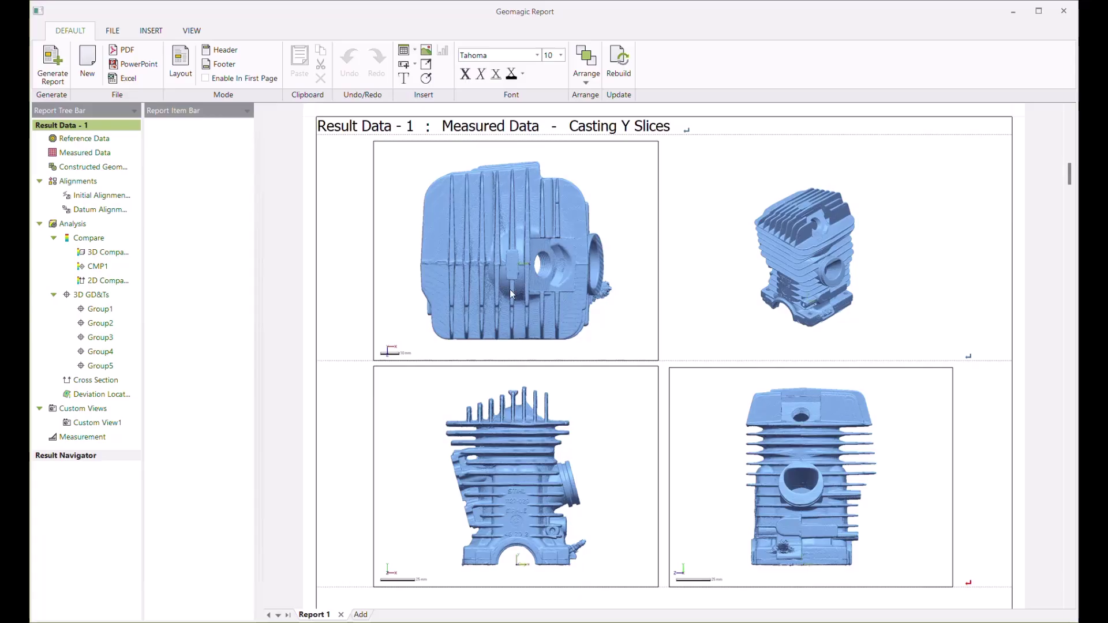
scroll(510, 289, "down", 9)
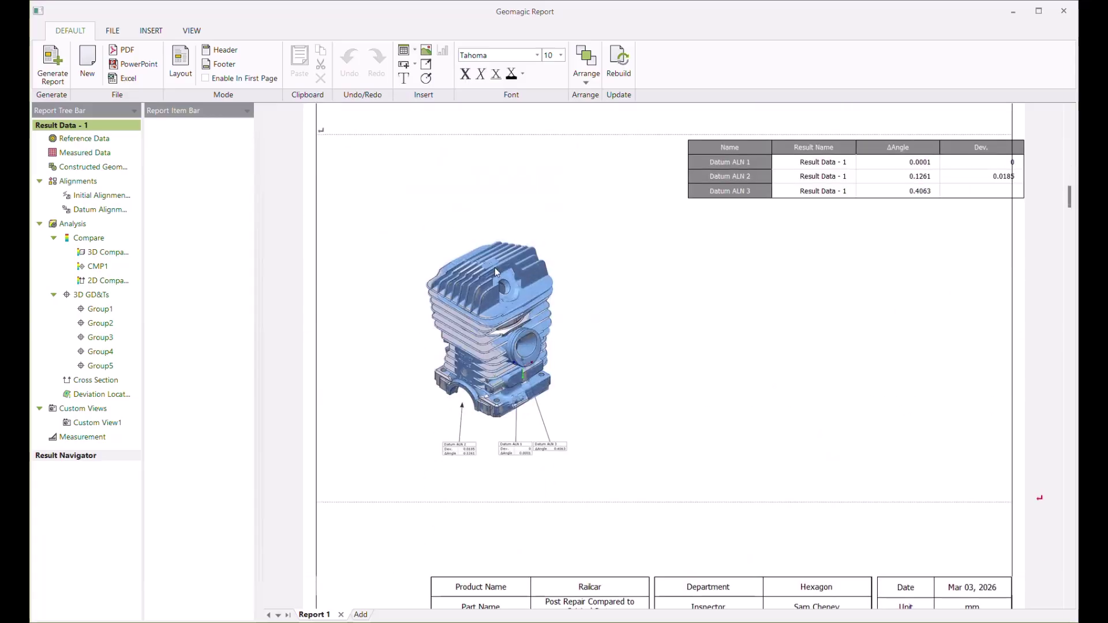
scroll(494, 267, "up", 2)
scroll(503, 438, "down", 3)
Step: Review the report's 3D Compare1, 2D Compare1 and CMP1 pages together with their deviation tables
scroll(534, 383, "down", 12)
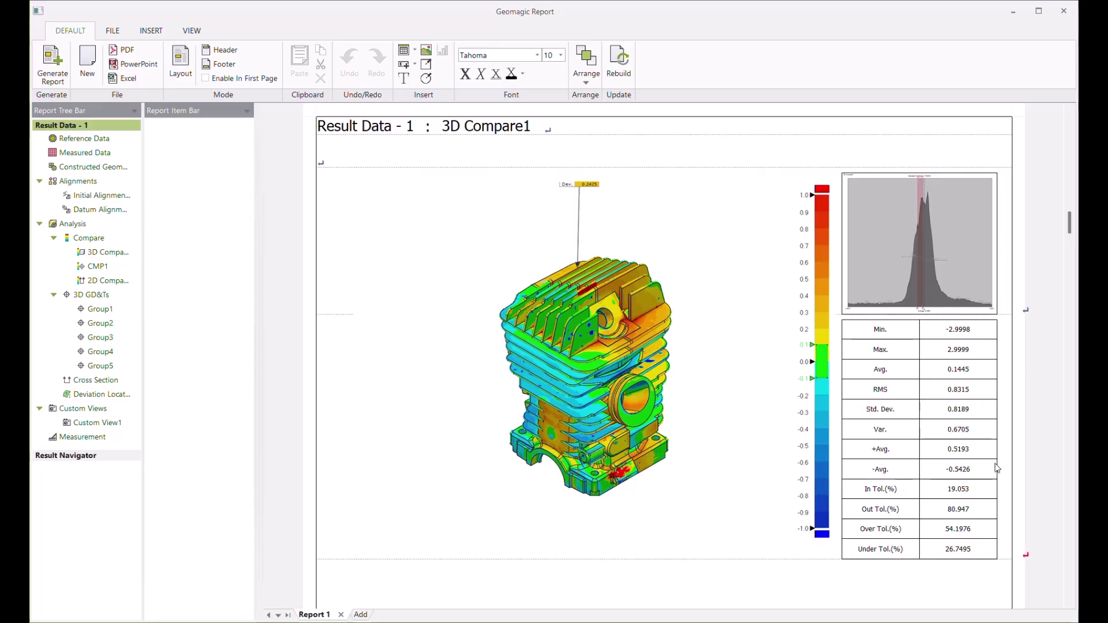
scroll(487, 305, "down", 12)
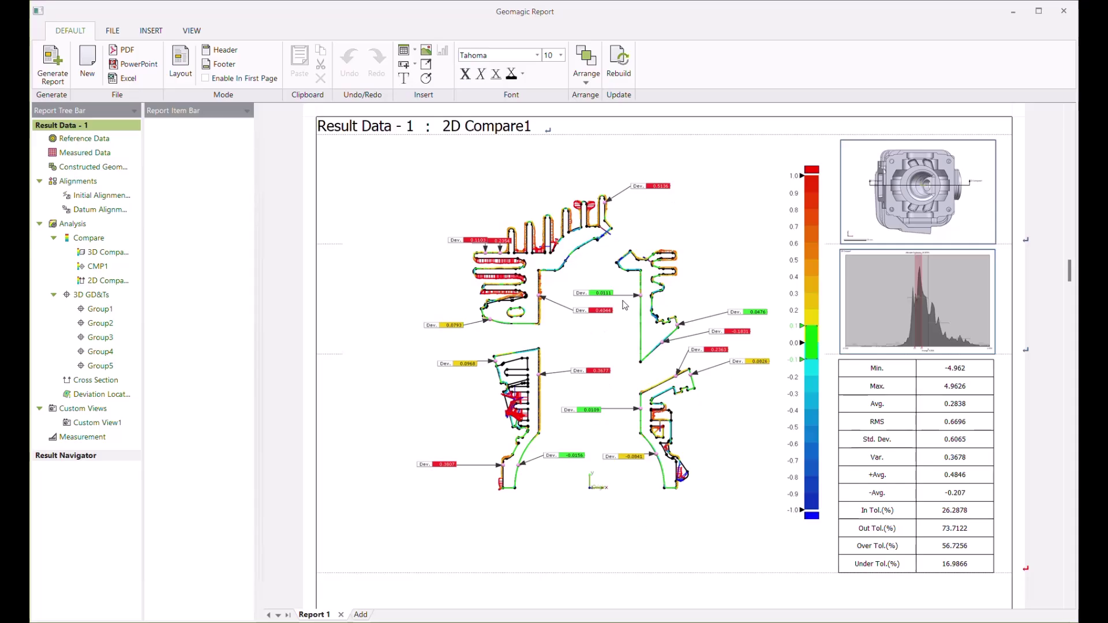
scroll(617, 297, "down", 10)
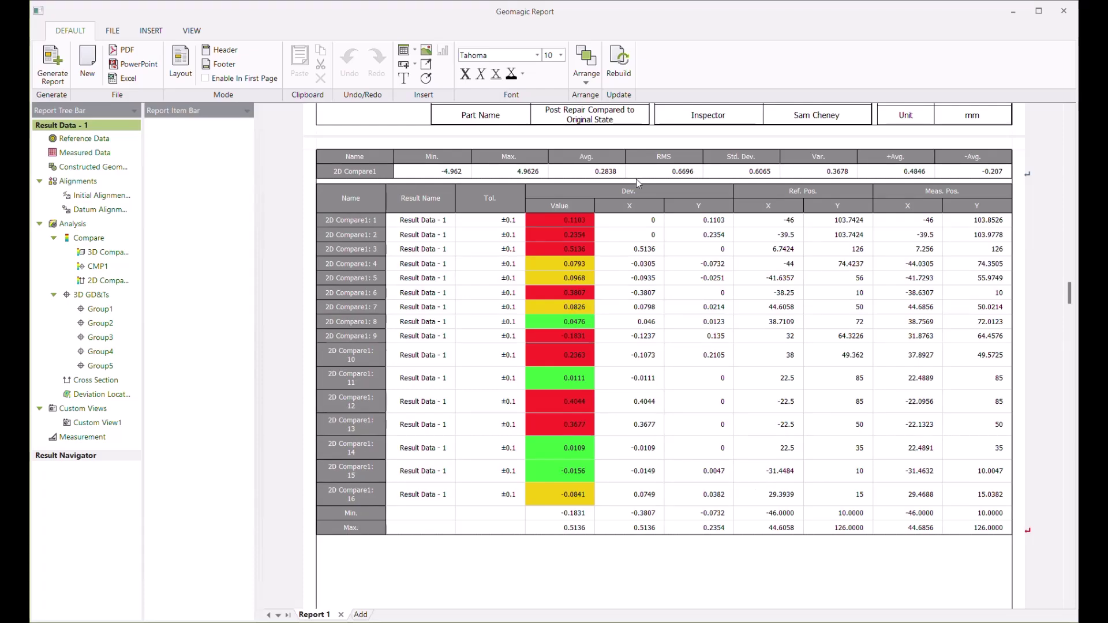
scroll(656, 279, "down", 6)
scroll(659, 298, "down", 5)
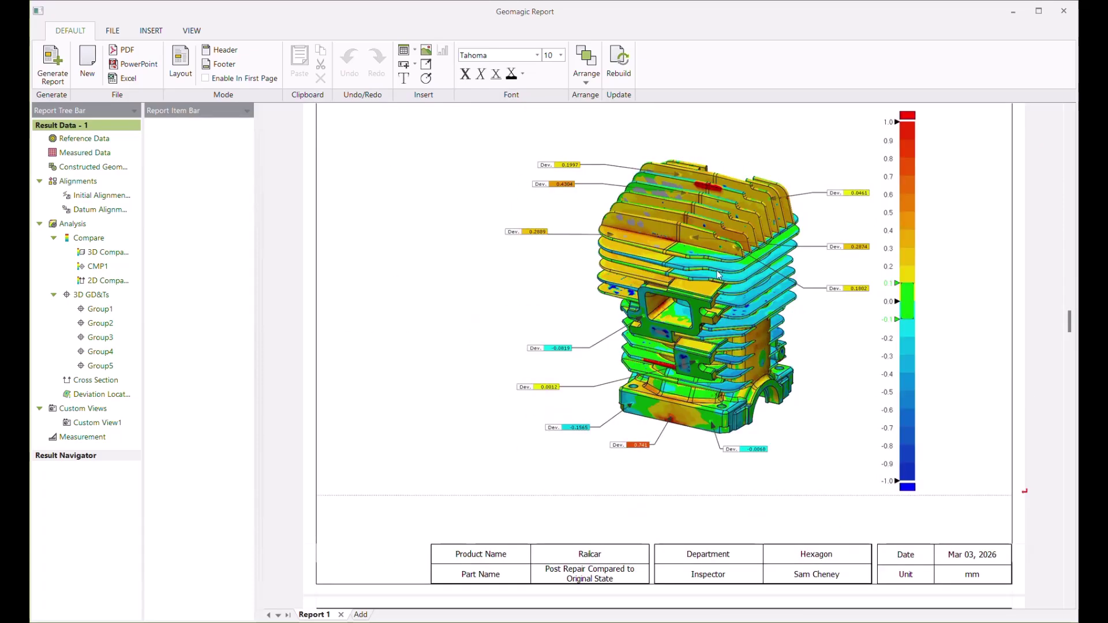
scroll(573, 279, "down", 8)
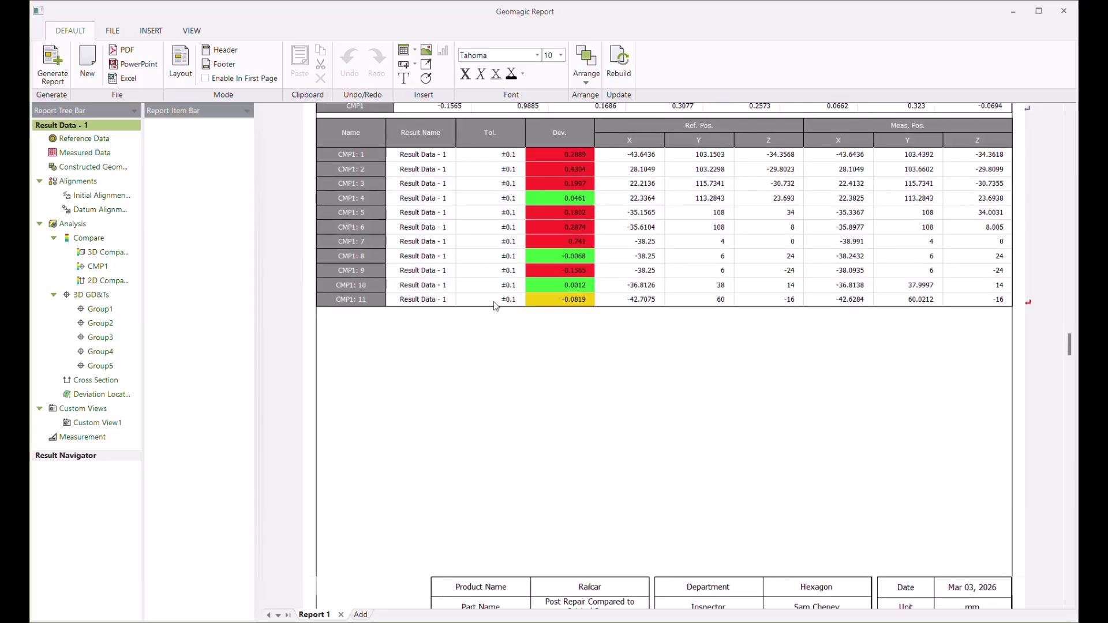
scroll(495, 306, "up", 8)
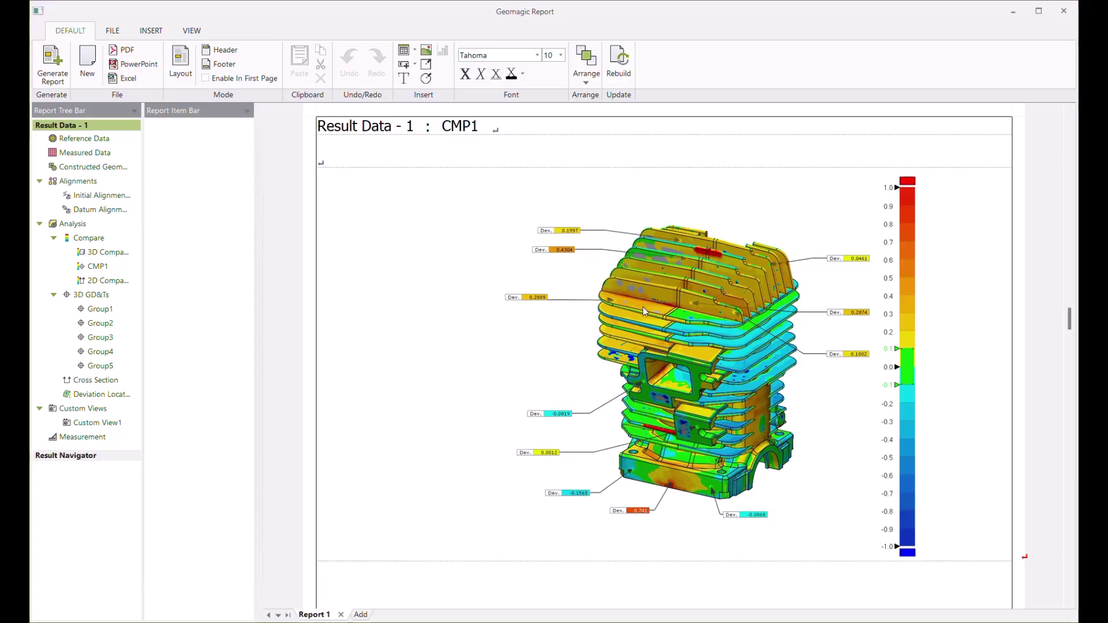
scroll(554, 315, "down", 5)
scroll(549, 320, "down", 1)
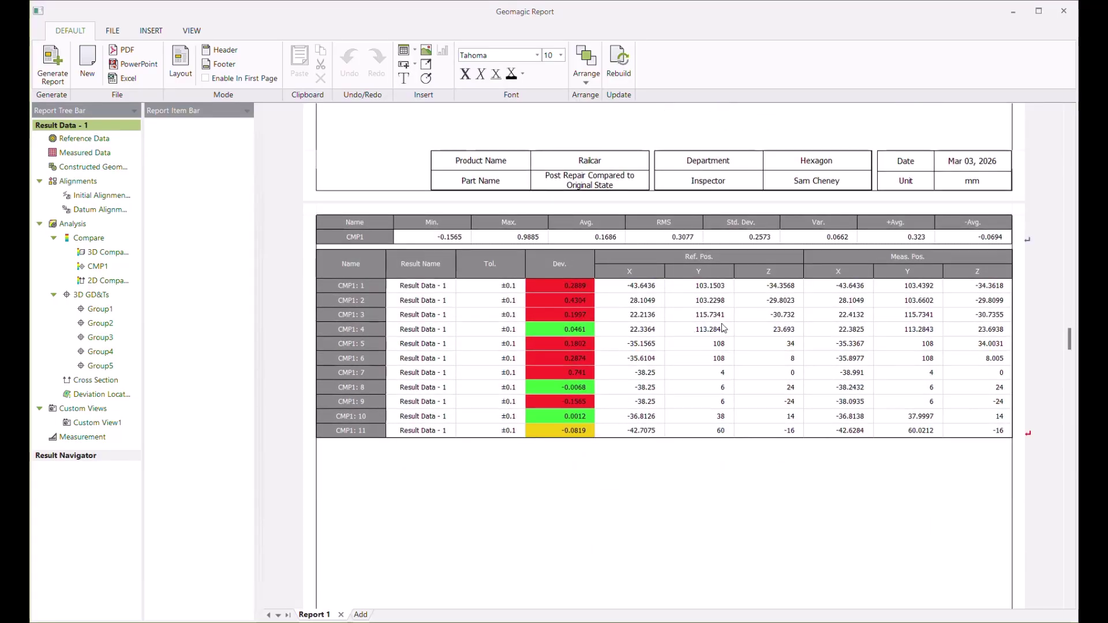
Step: Go through the report's GD&T pages and result tables from Group1 to Group5
scroll(610, 333, "down", 9)
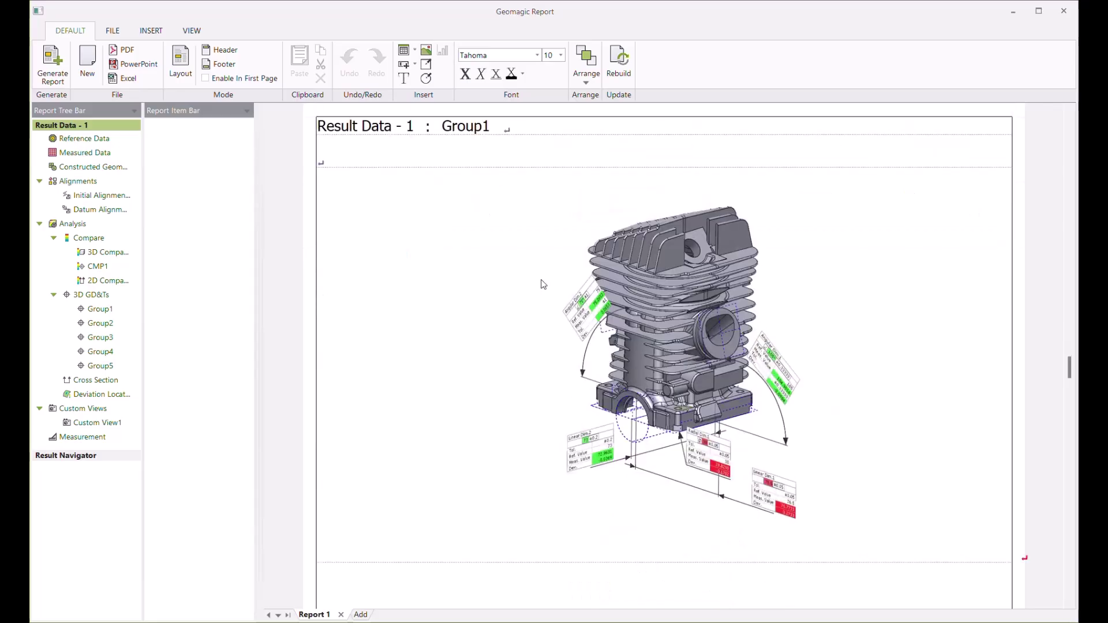
scroll(634, 363, "down", 12)
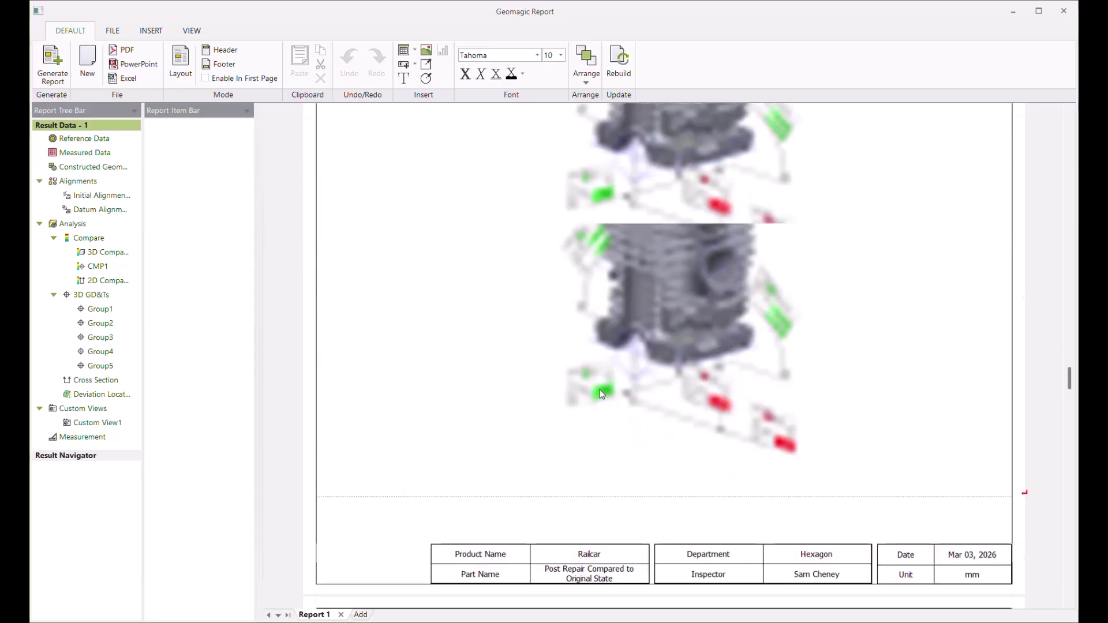
scroll(458, 324, "down", 10)
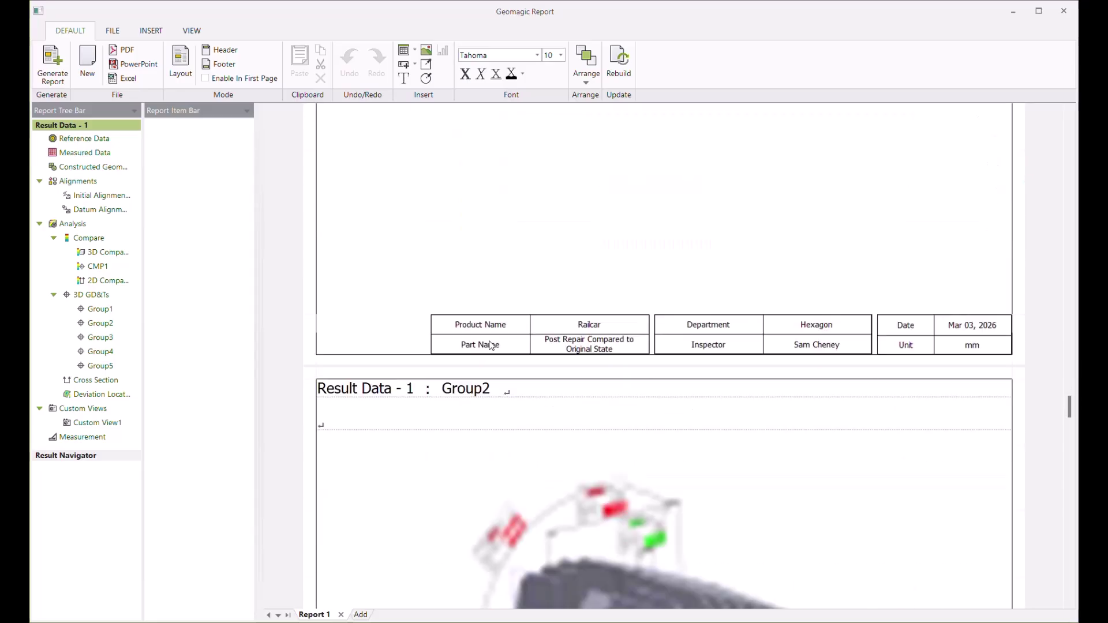
scroll(507, 327, "down", 15)
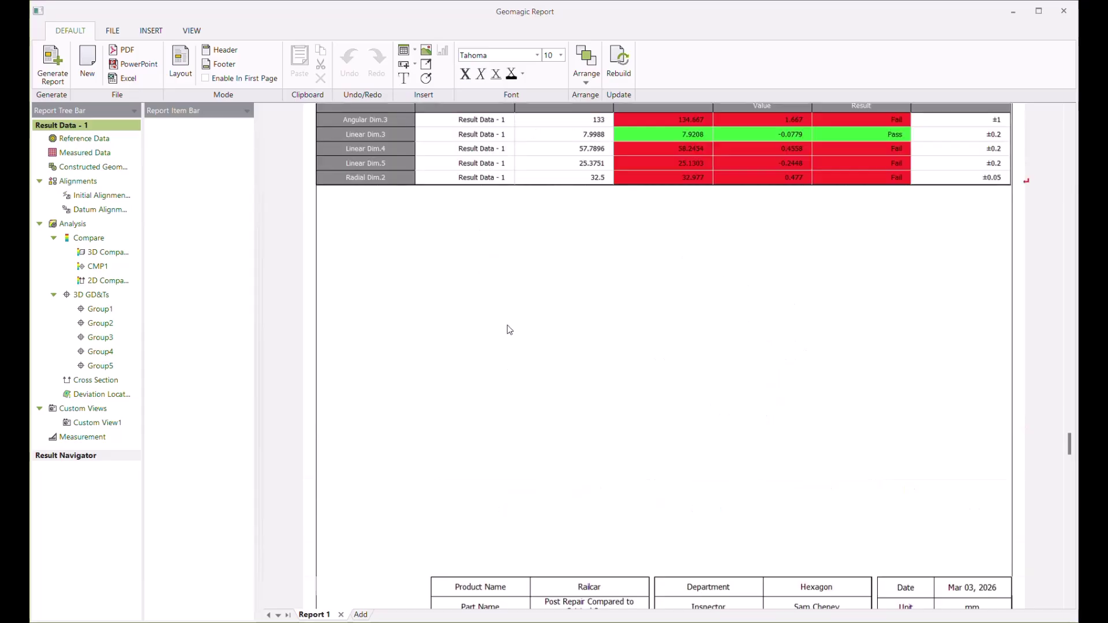
scroll(506, 332, "down", 15)
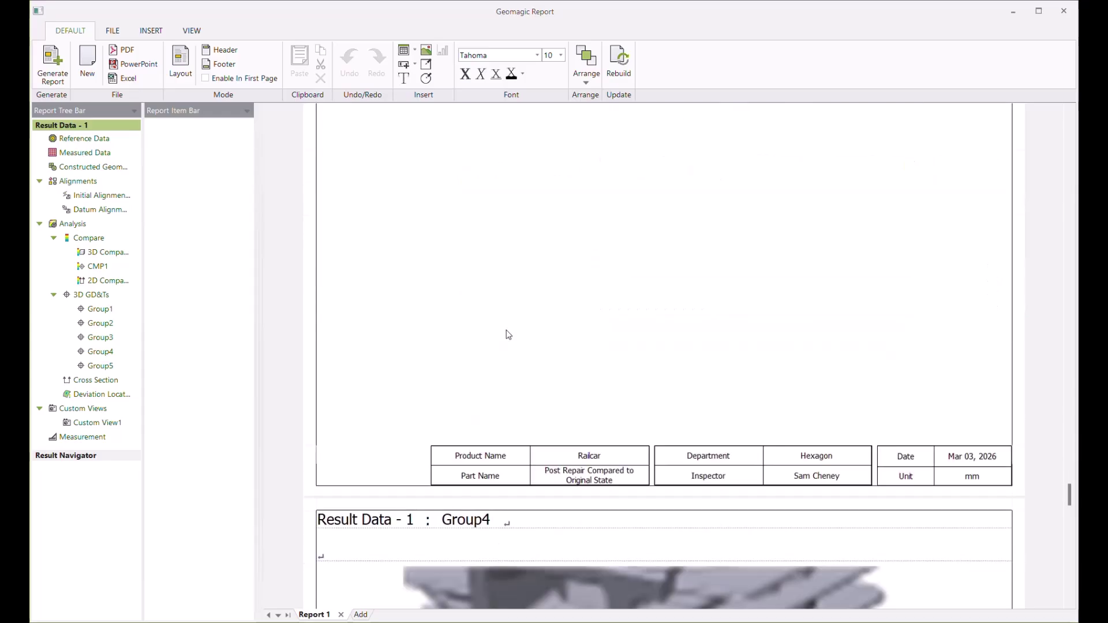
scroll(671, 327, "down", 15)
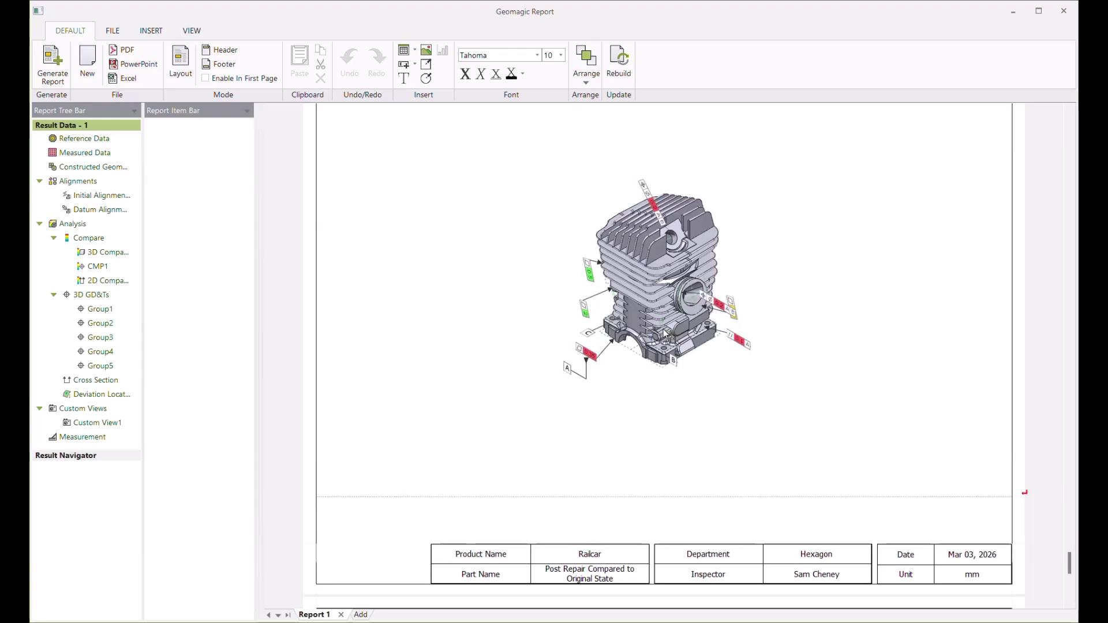
scroll(665, 333, "down", 15)
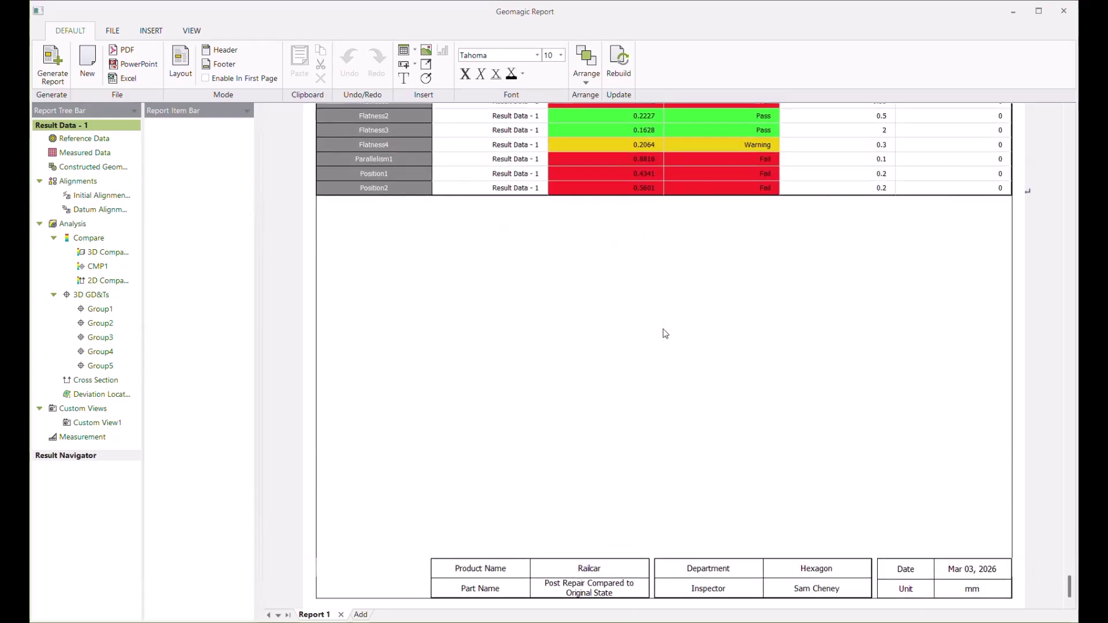